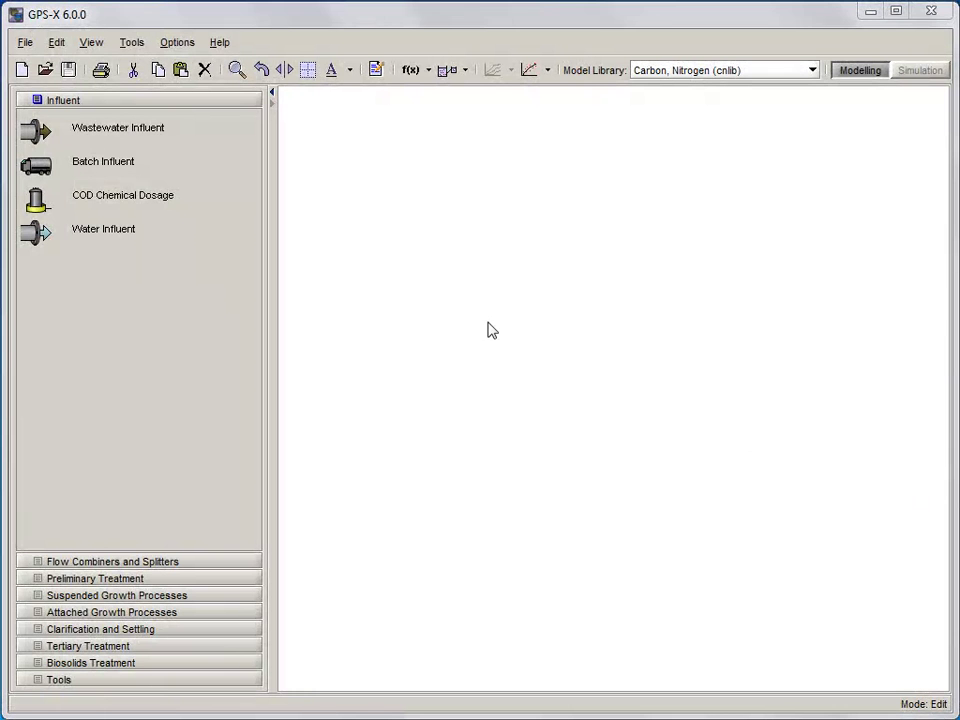
# Open the examplelayout.lyt layout file from the File menu.
pyautogui.click(27, 45)
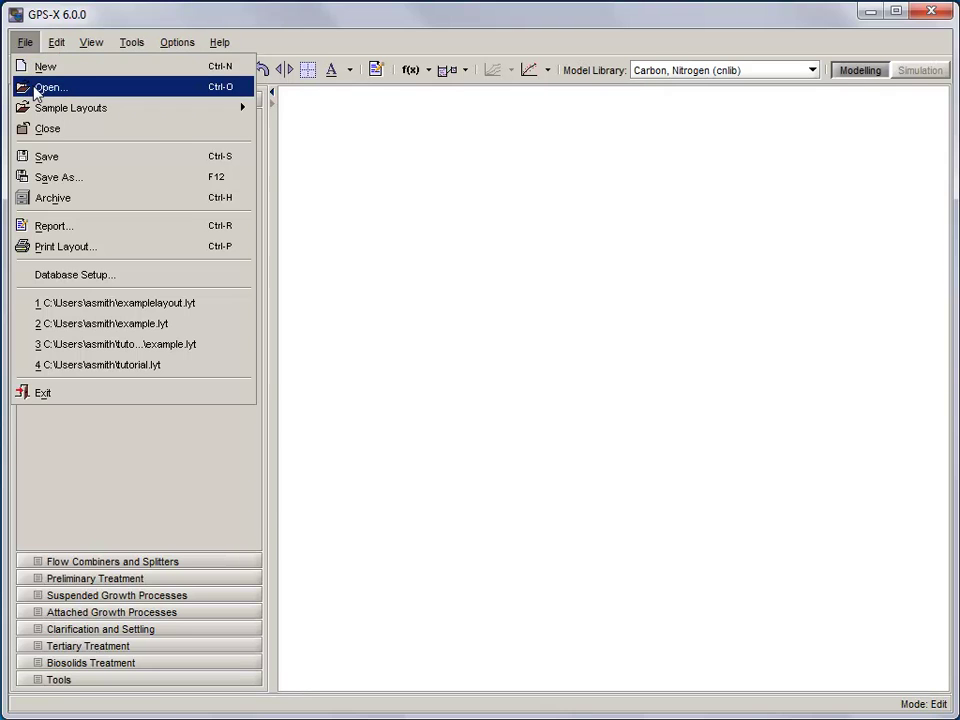
pyautogui.click(40, 88)
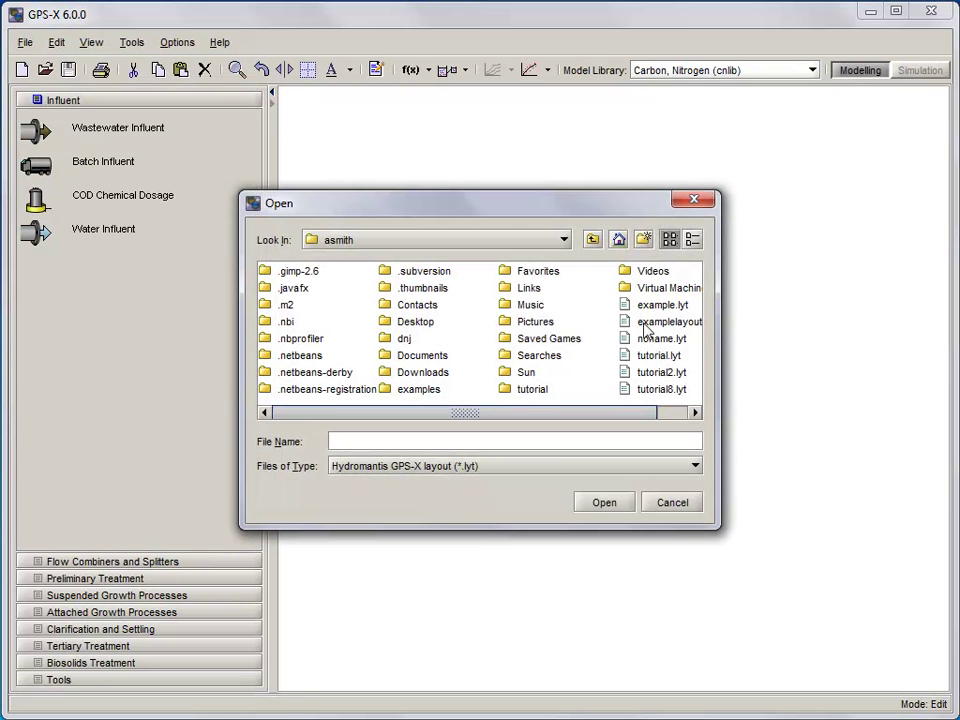
pyautogui.click(648, 322)
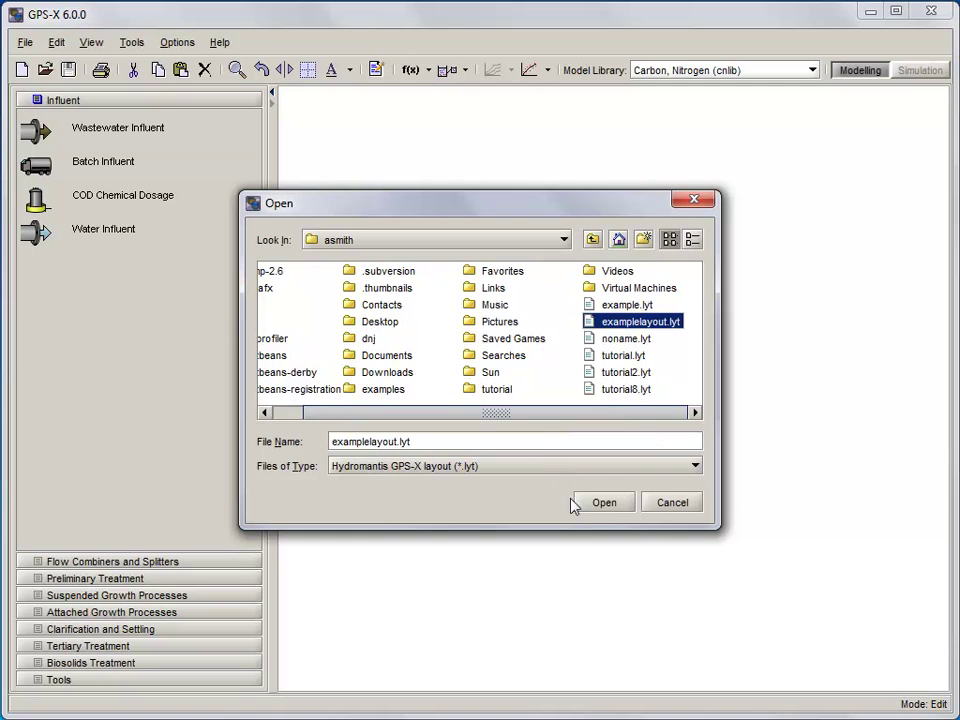
pyautogui.click(603, 509)
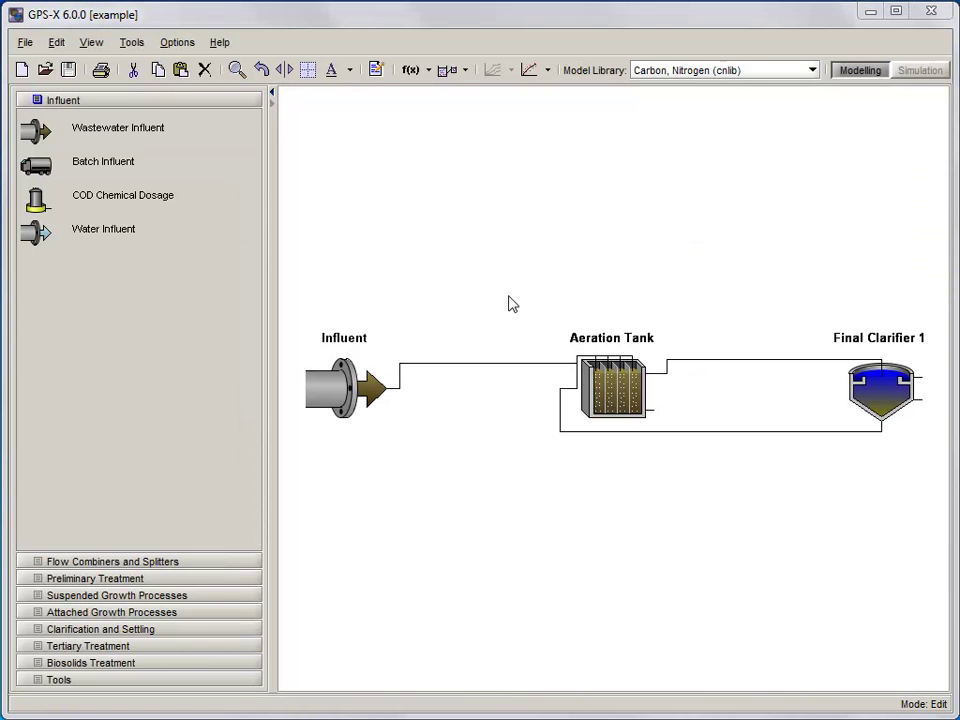
# With Save As, create a tutorial2 folder and save the layout there as tutorial2.
pyautogui.click(25, 44)
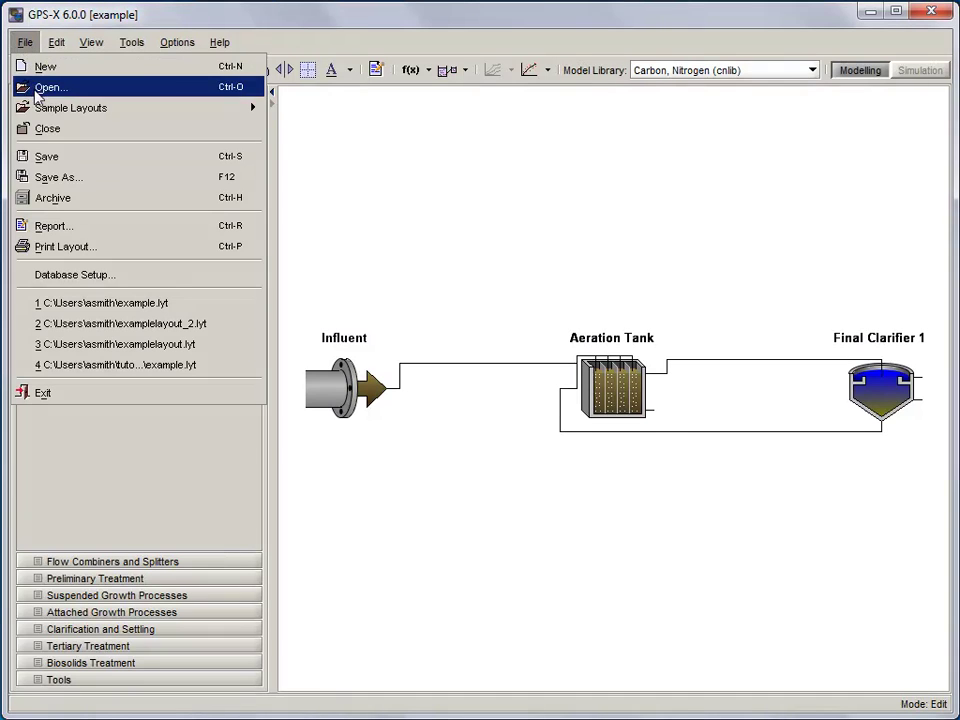
pyautogui.click(57, 180)
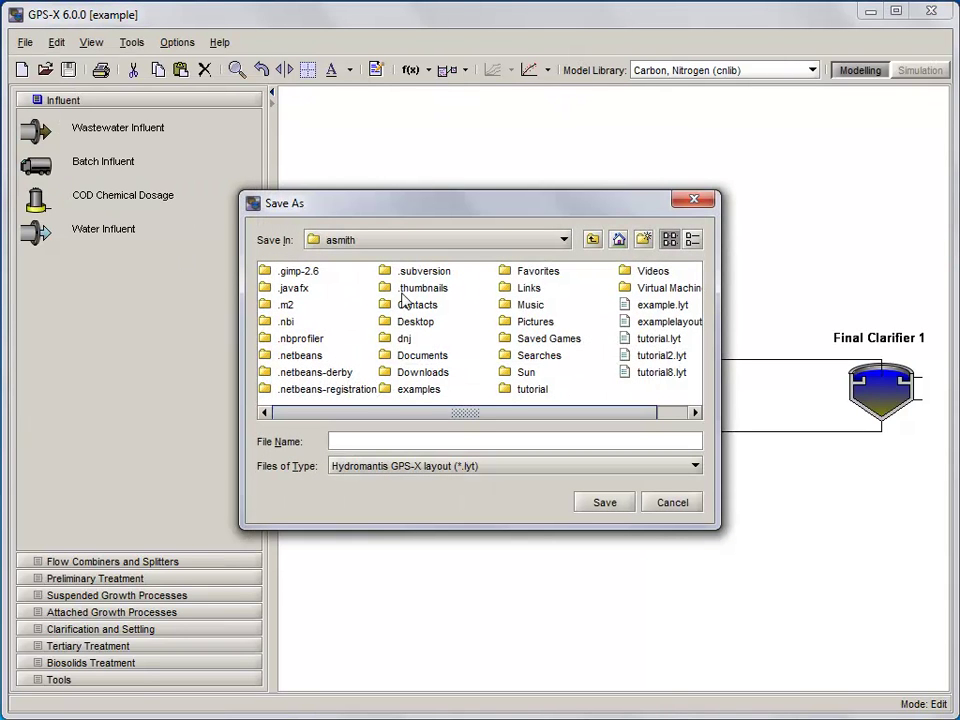
pyautogui.click(643, 240)
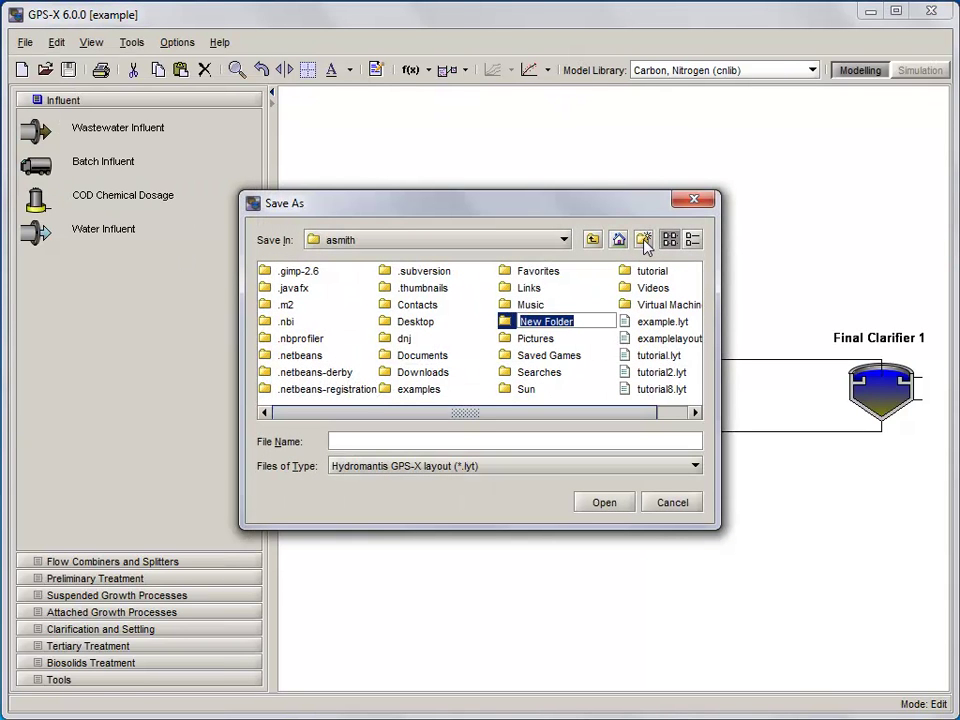
pyautogui.write('tuto')
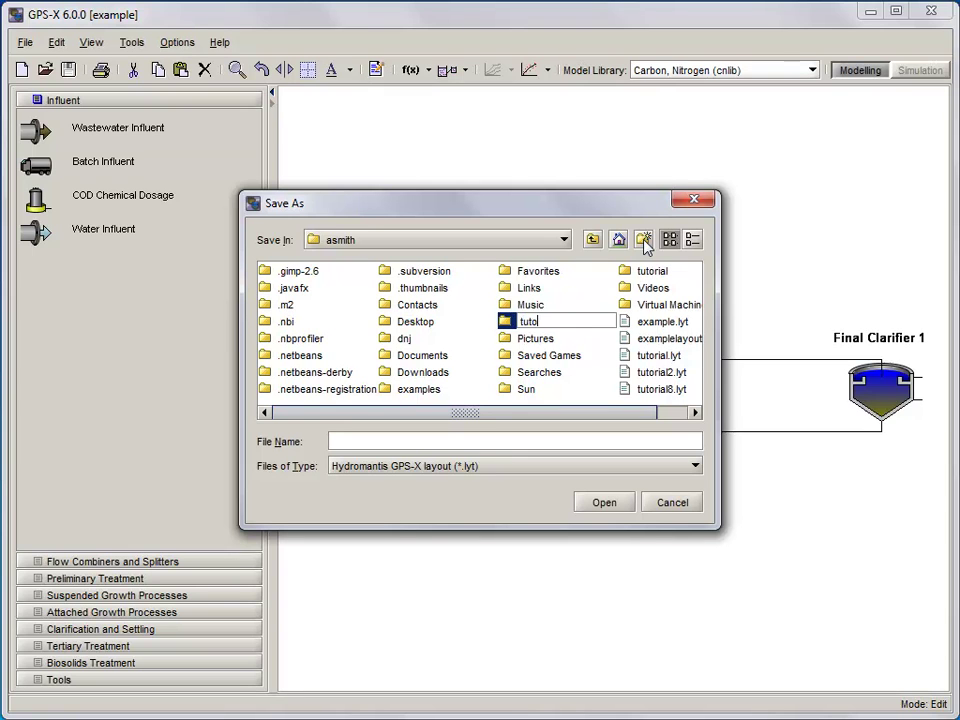
pyautogui.write('rial2')
pyautogui.press('Return')
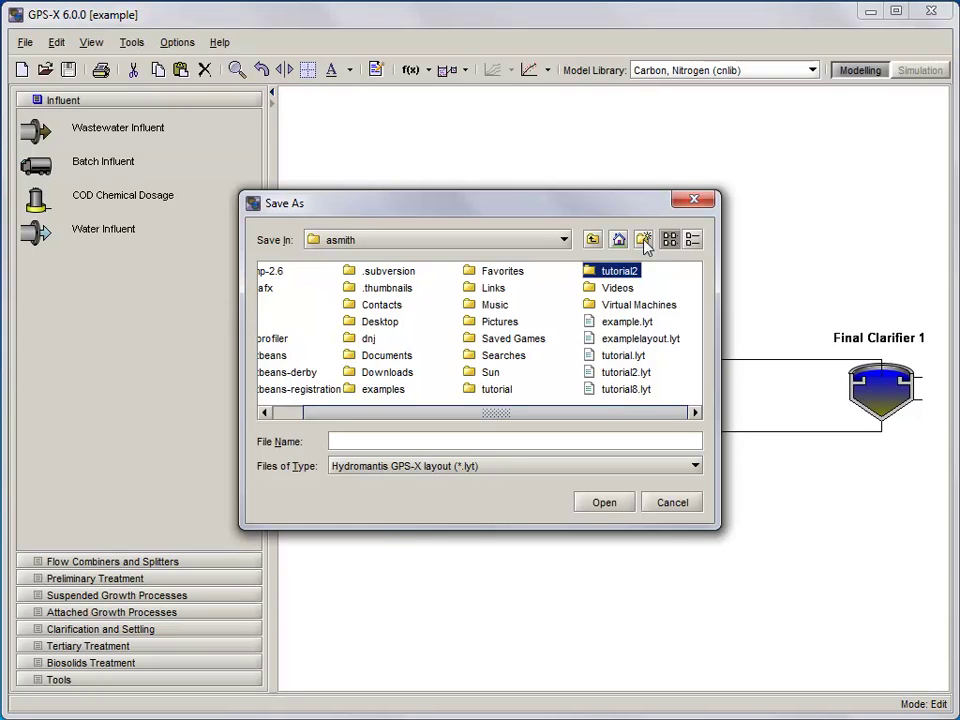
pyautogui.press('Return')
pyautogui.click(403, 446)
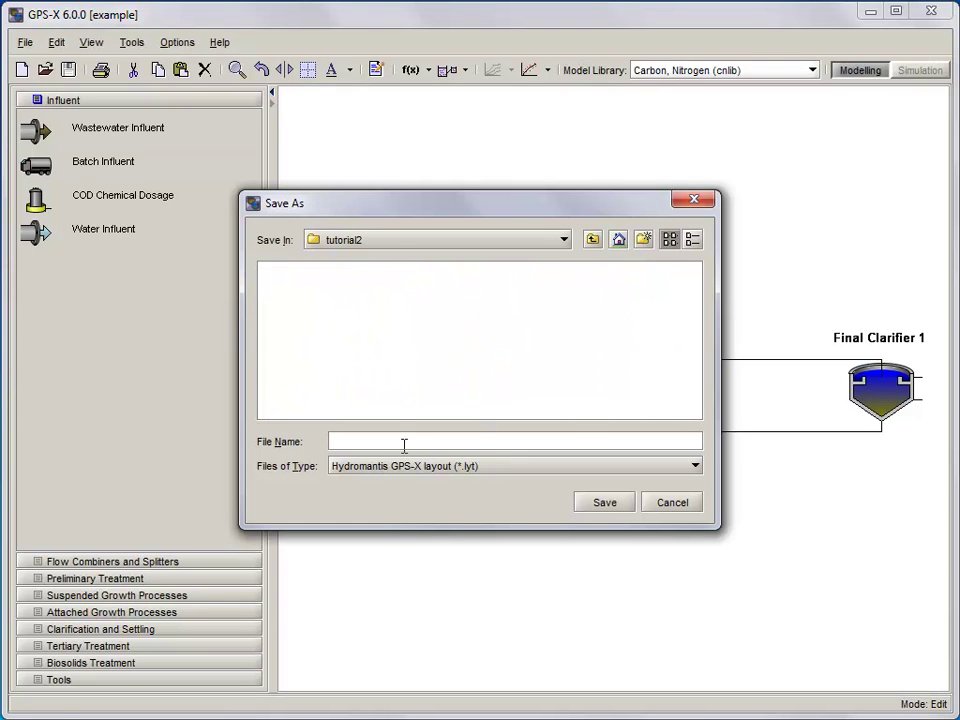
pyautogui.write('tutorial2')
pyautogui.click(589, 503)
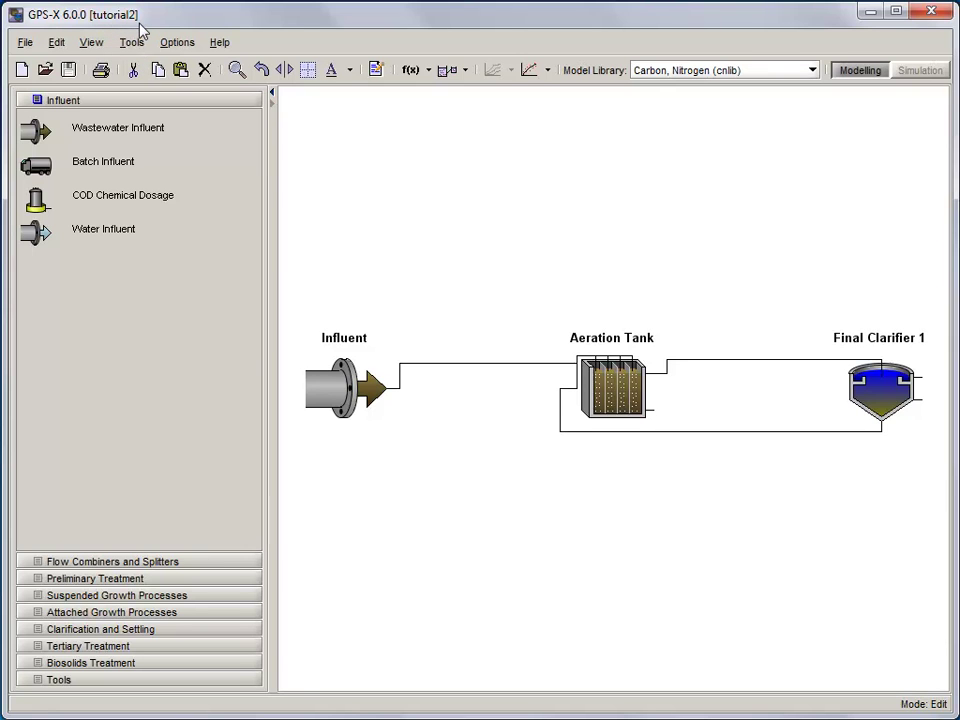
# Show the grid, raise Influent one row, and shift Influent and Aeration Tank one cell left.
pyautogui.click(690, 431)
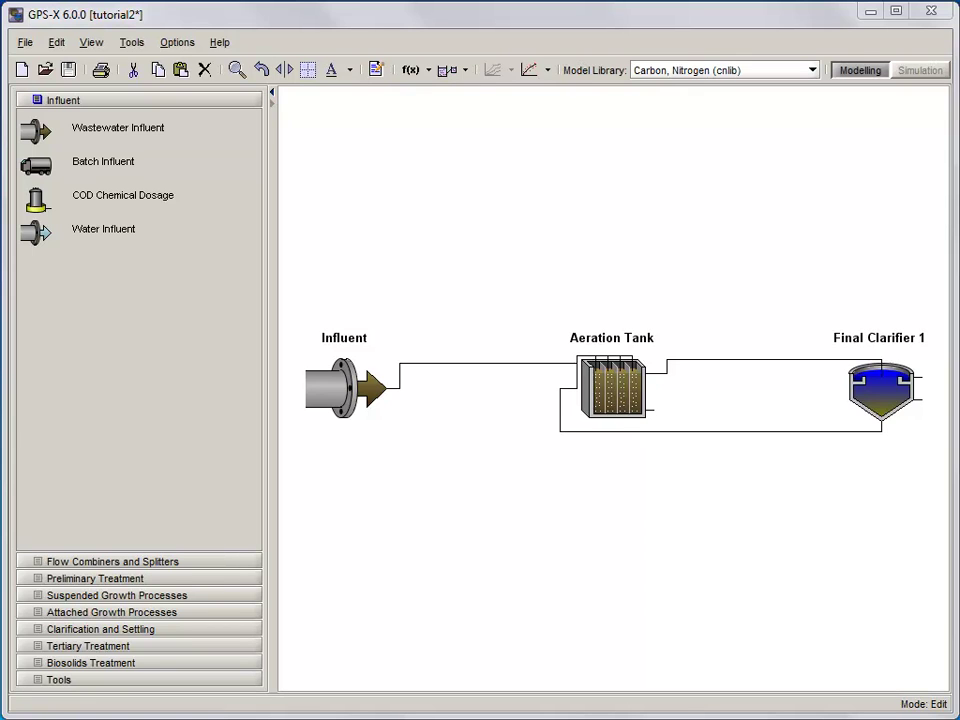
pyautogui.click(310, 73)
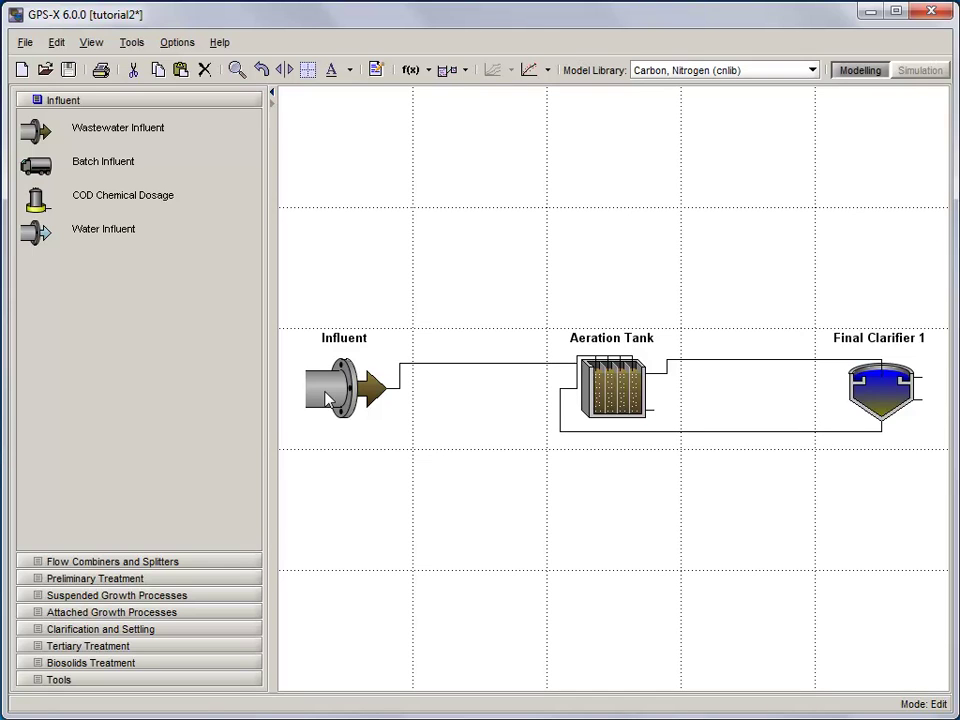
pyautogui.moveTo(327, 397); pyautogui.dragTo(486, 292)
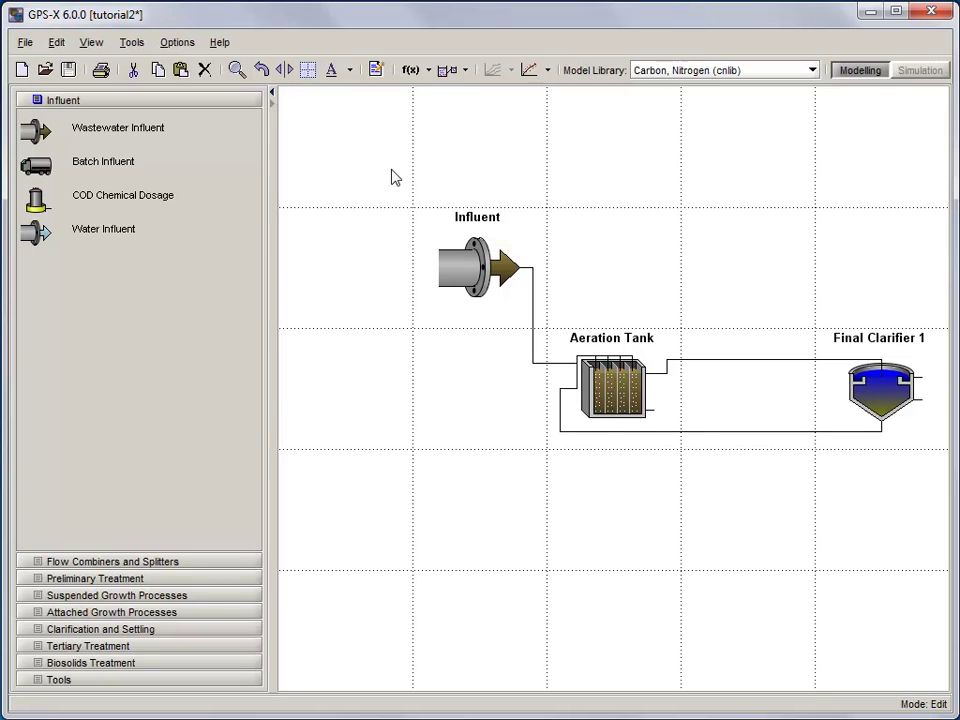
pyautogui.moveTo(391, 170); pyautogui.dragTo(701, 495)
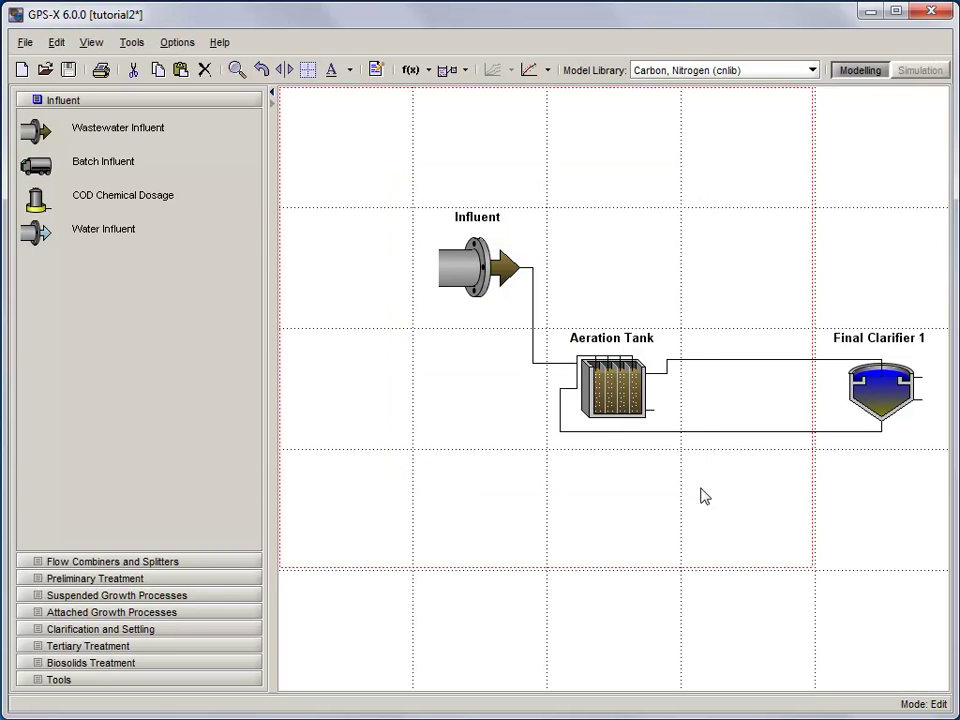
pyautogui.moveTo(617, 398); pyautogui.dragTo(483, 398)
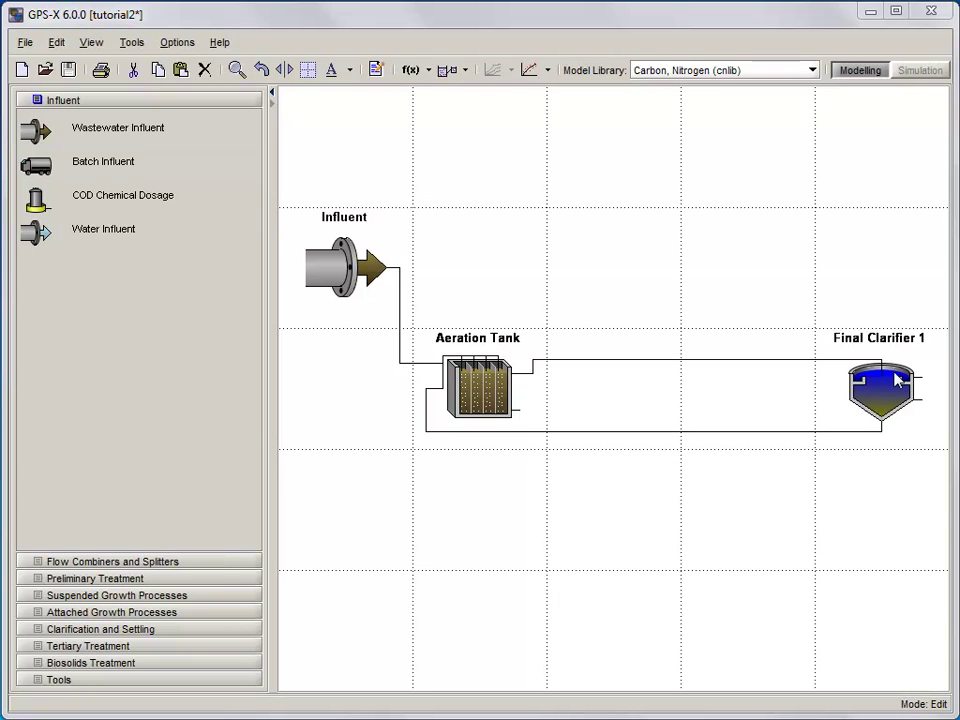
# Copy Final Clarifier 1 and paste the duplicate into the empty grid cell below it.
pyautogui.moveTo(838, 346); pyautogui.dragTo(928, 435)
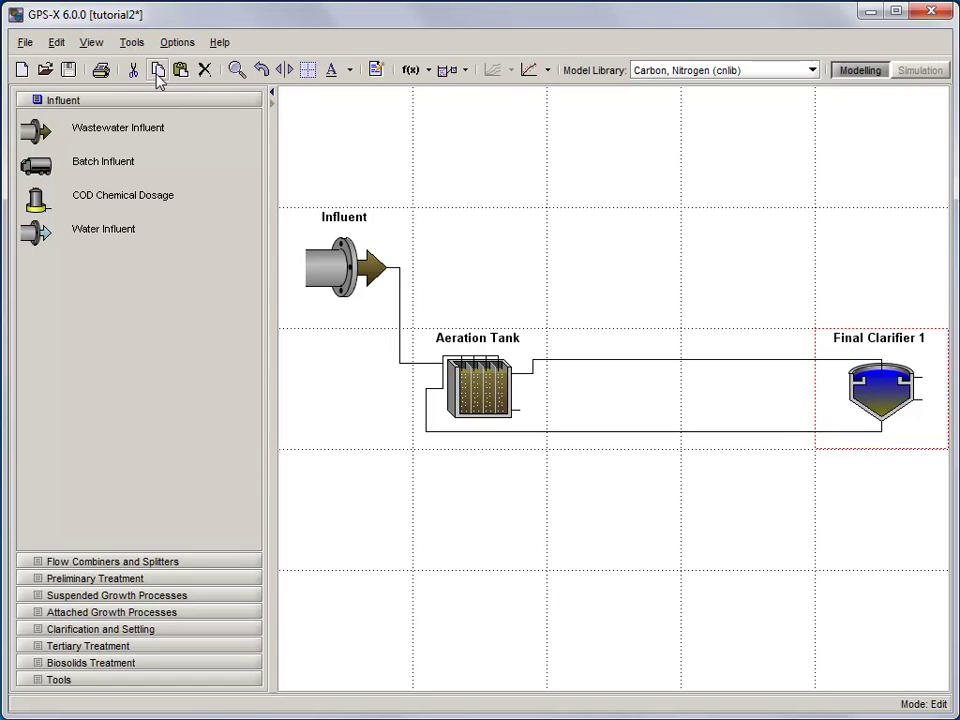
pyautogui.moveTo(842, 474); pyautogui.dragTo(916, 547)
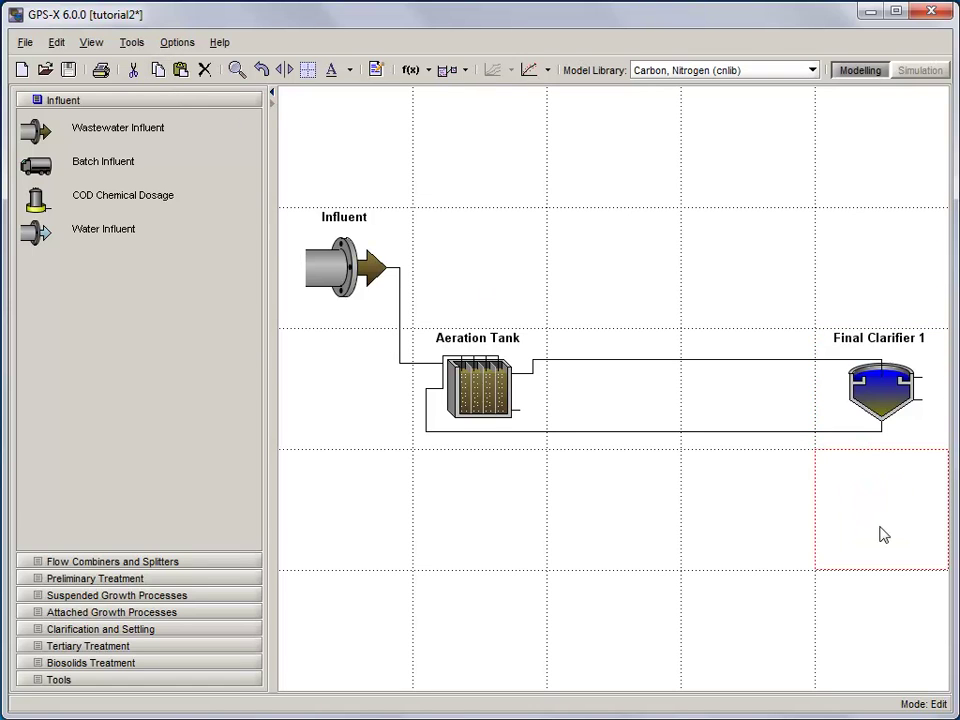
pyautogui.click(181, 70)
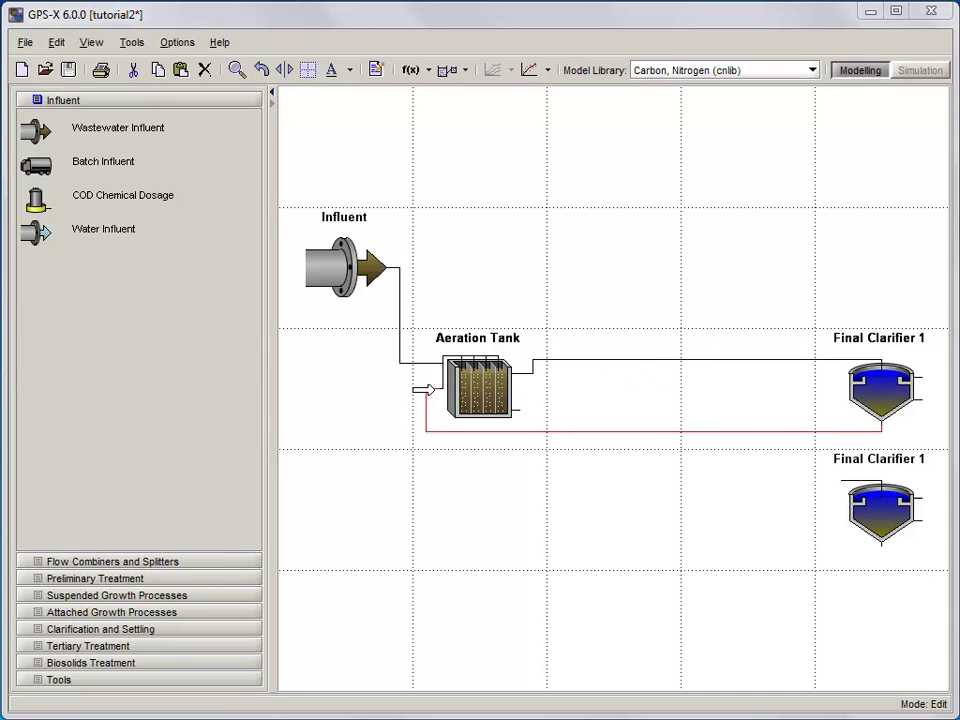
# Delete the return line and the tank-to-clarifier connection, confirming each deletion.
pyautogui.moveTo(424, 390); pyautogui.dragTo(400, 458)
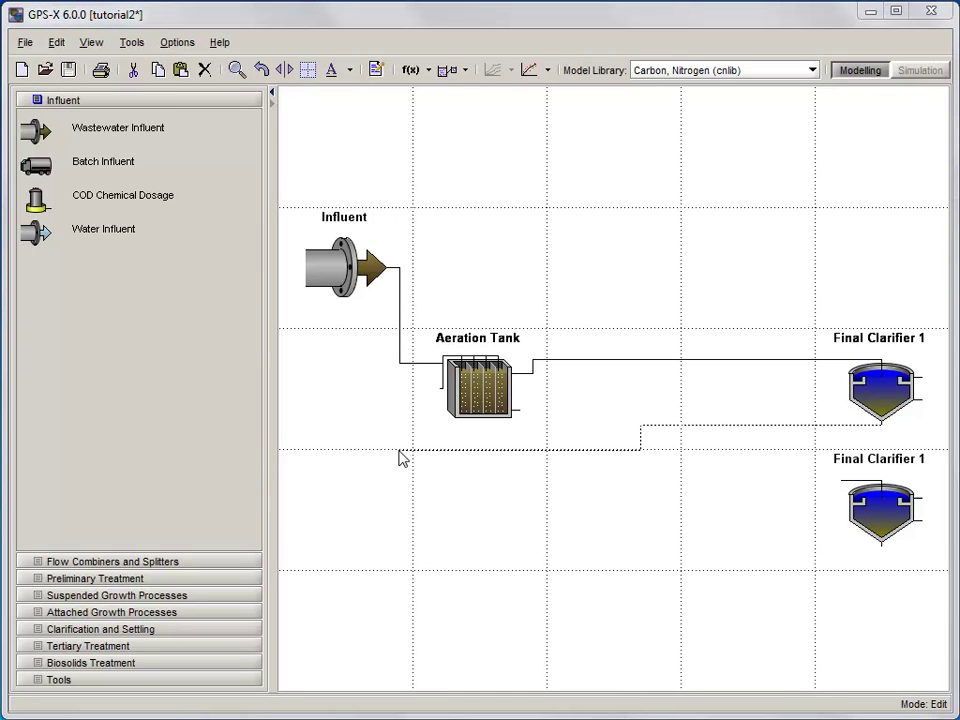
pyautogui.moveTo(400, 458); pyautogui.dragTo(400, 458)
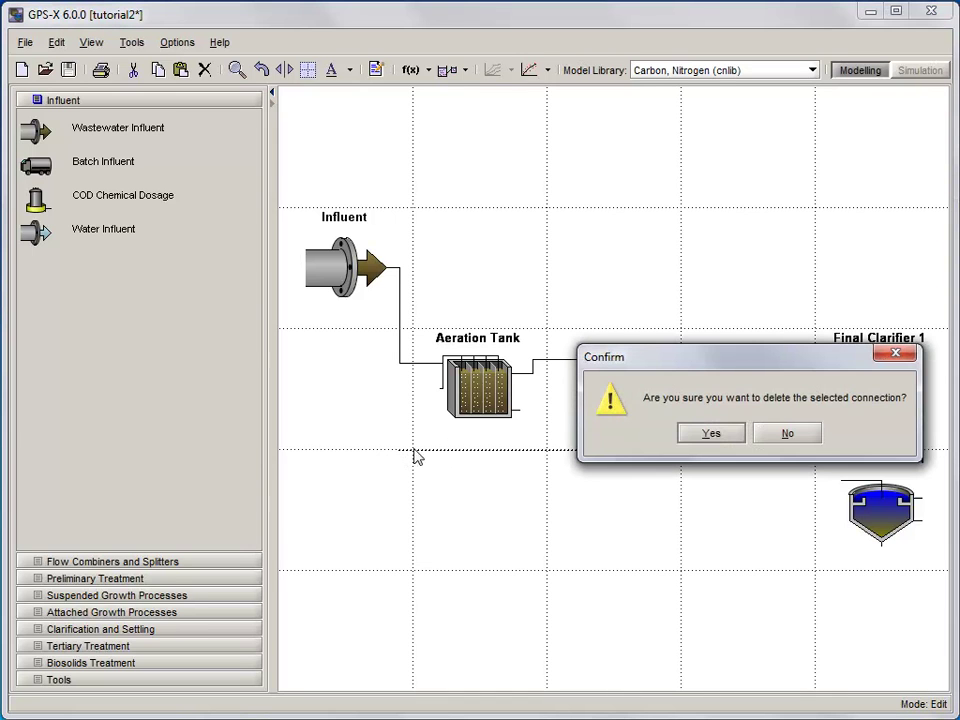
pyautogui.click(705, 433)
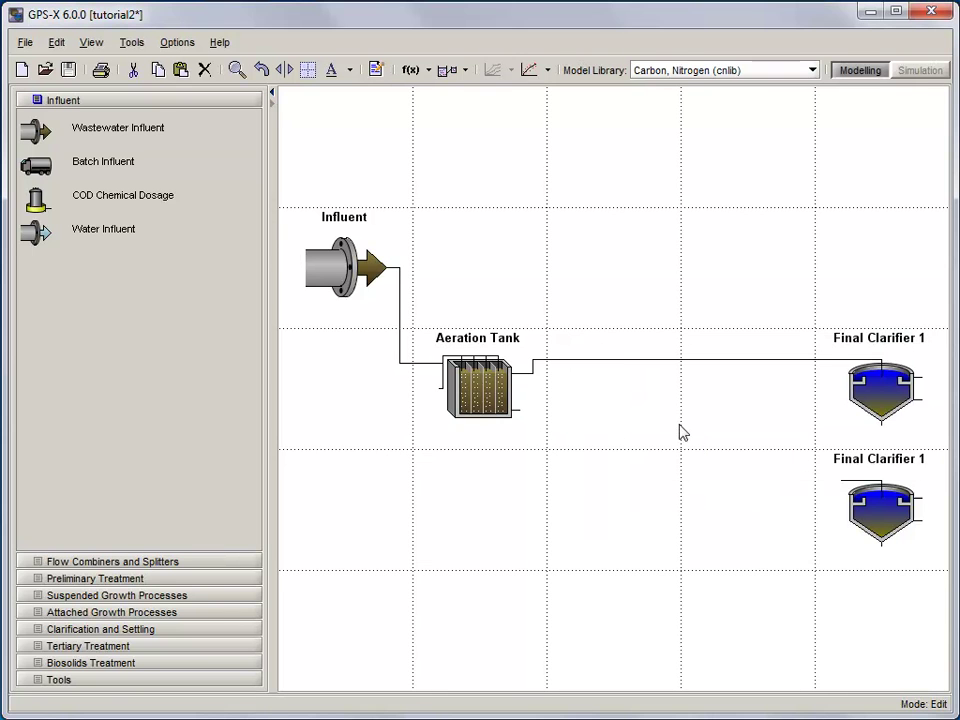
pyautogui.moveTo(533, 374); pyautogui.dragTo(538, 322)
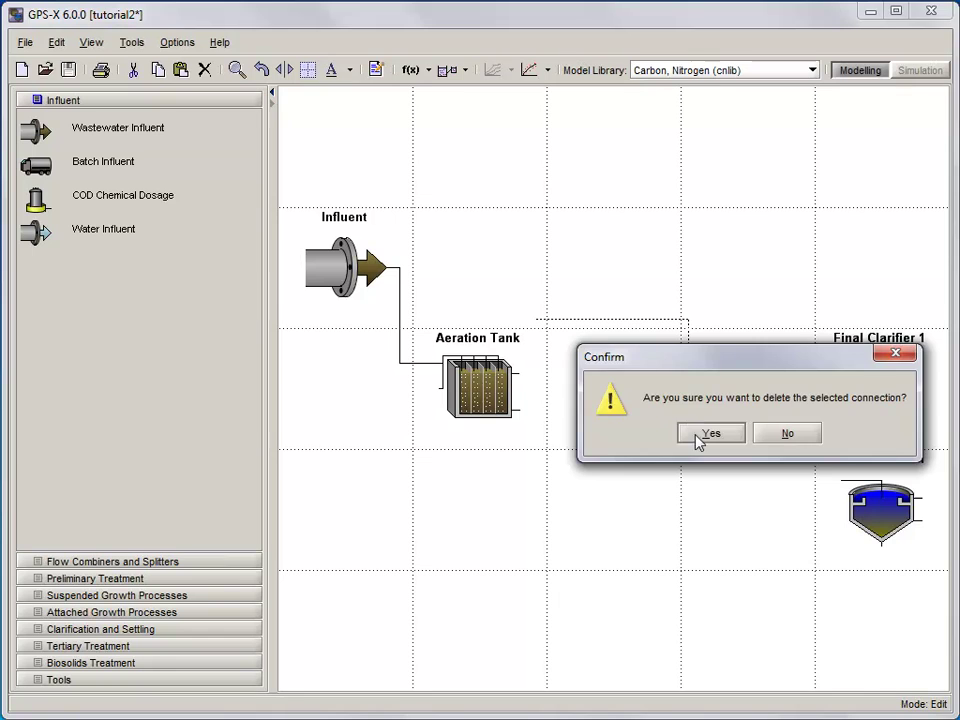
pyautogui.click(698, 433)
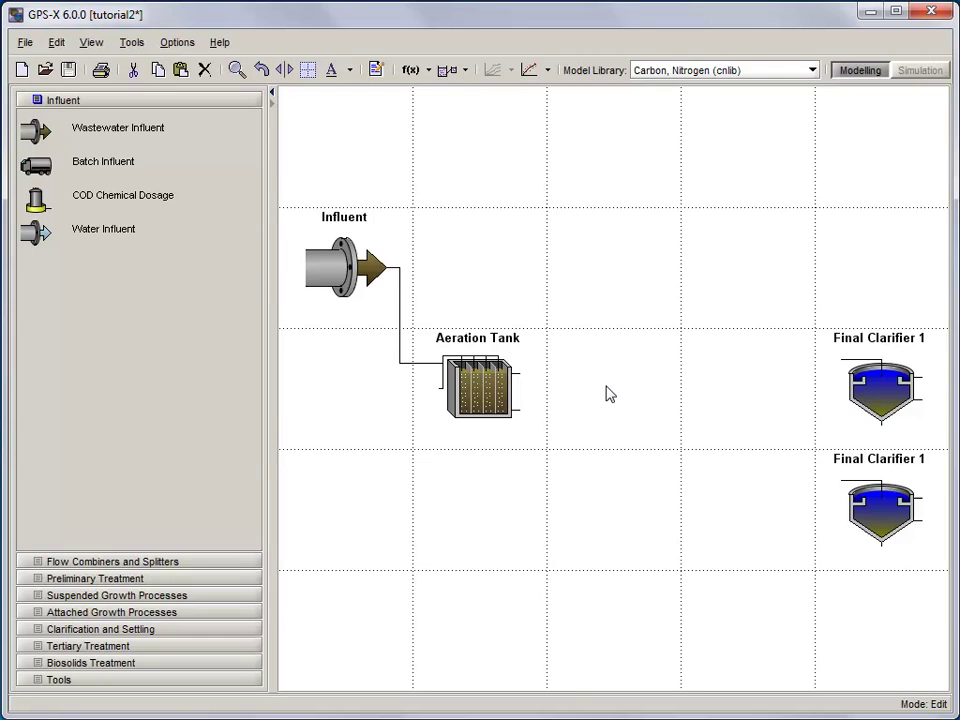
# Place a 2-flow Splitter after the Aeration Tank and connect its two outlets to both clarifiers.
pyautogui.scroll(-3, 610, 394)
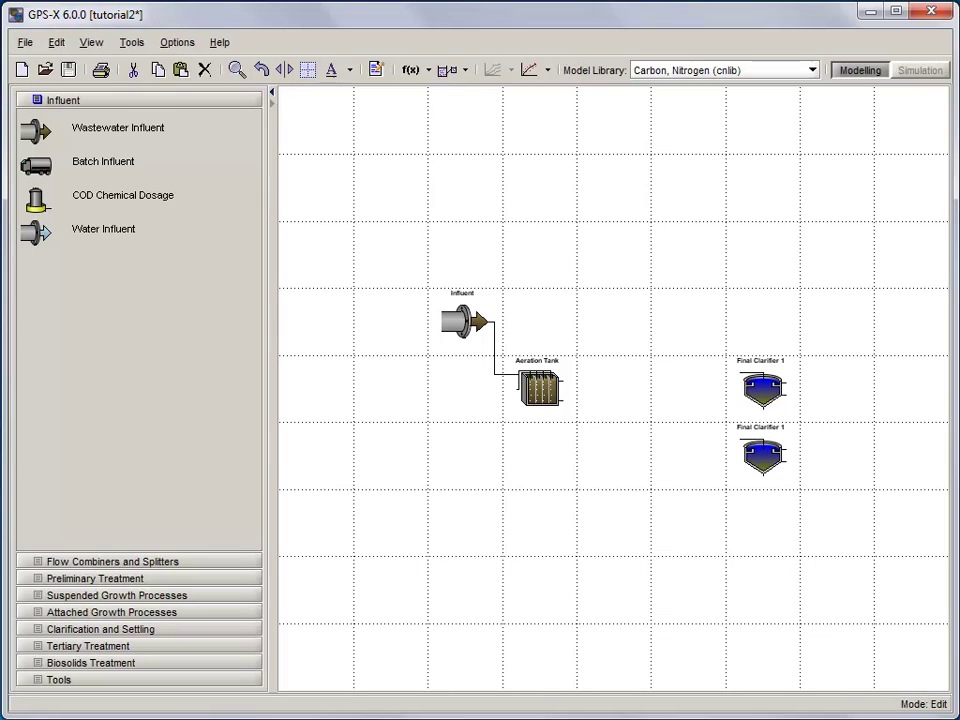
pyautogui.click(112, 561)
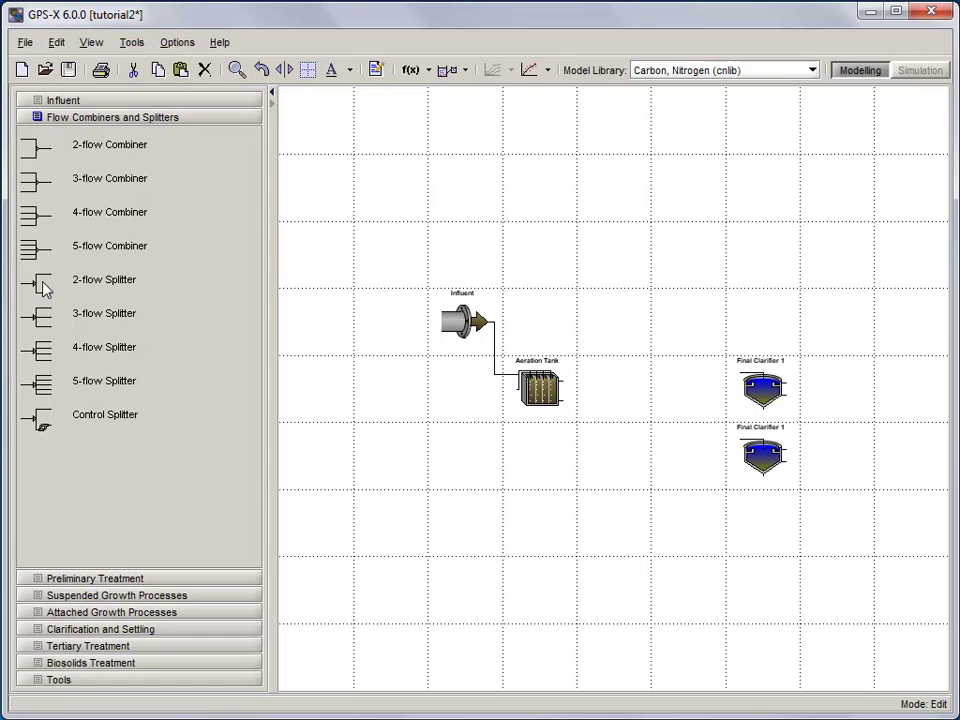
pyautogui.moveTo(44, 289); pyautogui.dragTo(604, 381)
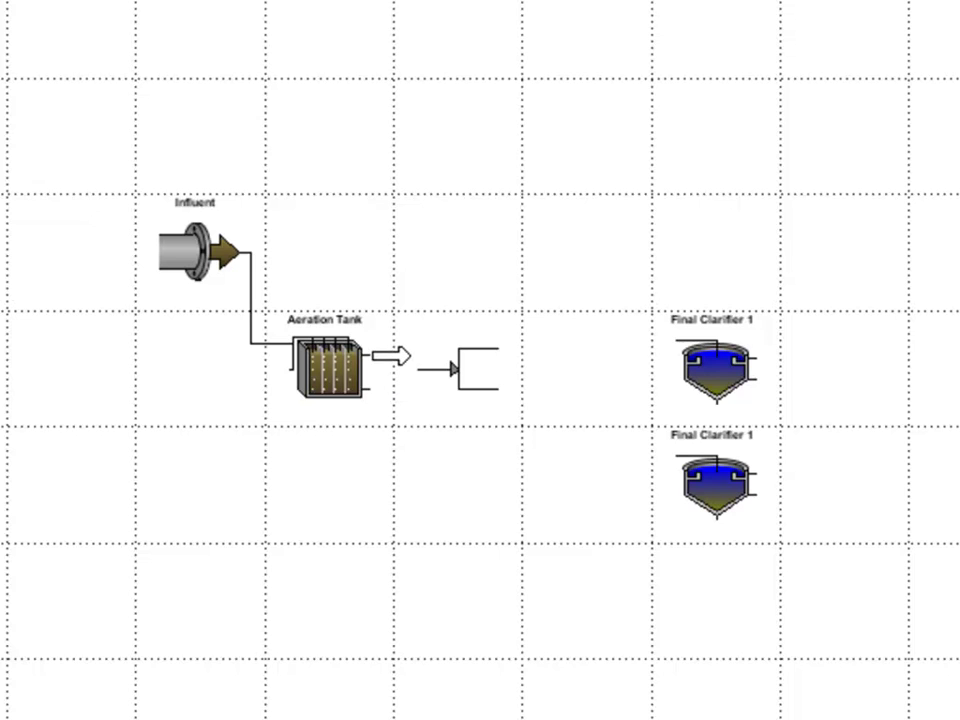
pyautogui.moveTo(390, 356); pyautogui.dragTo(420, 370)
pyautogui.moveTo(500, 349); pyautogui.dragTo(640, 341)
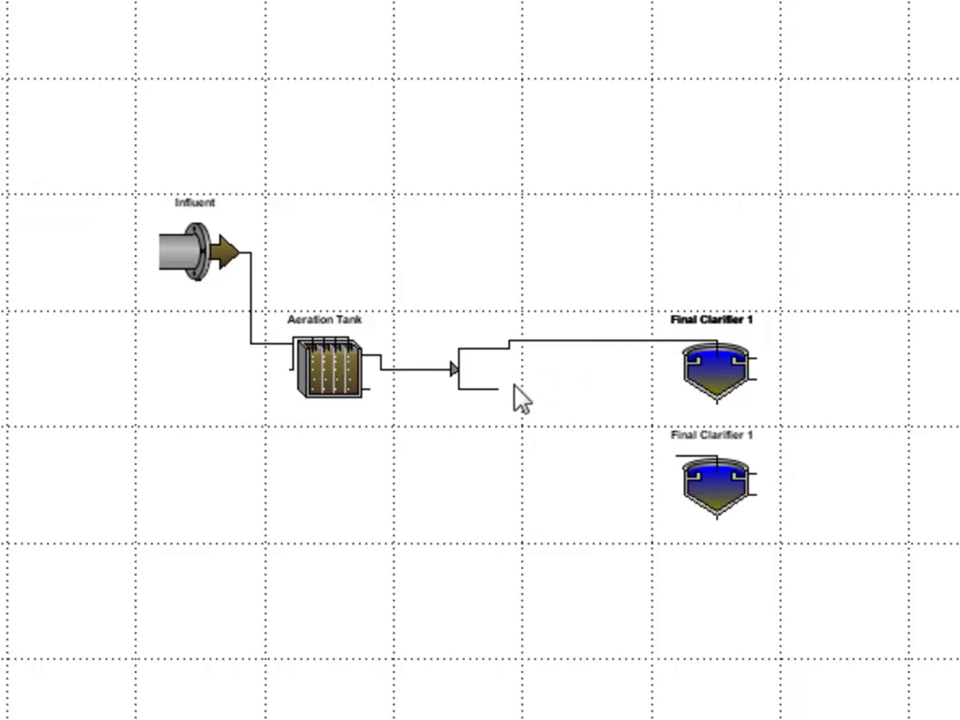
pyautogui.moveTo(520, 390); pyautogui.dragTo(652, 455)
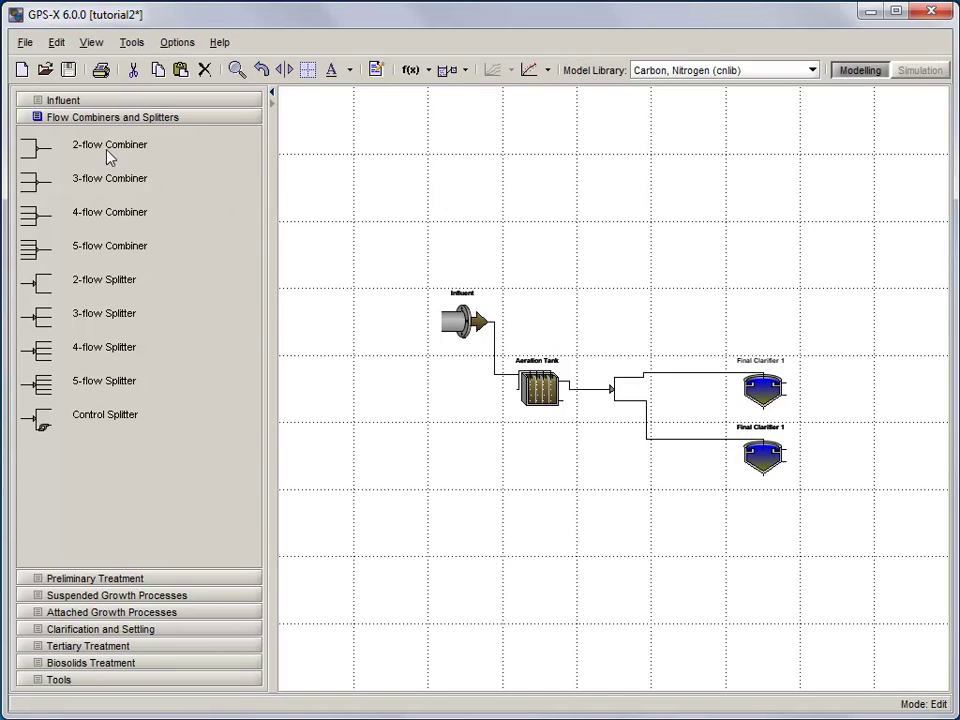
# Add a 2-flow Combiner below the clarifiers and rotate it to face the opposite way.
pyautogui.moveTo(108, 153); pyautogui.dragTo(604, 457)
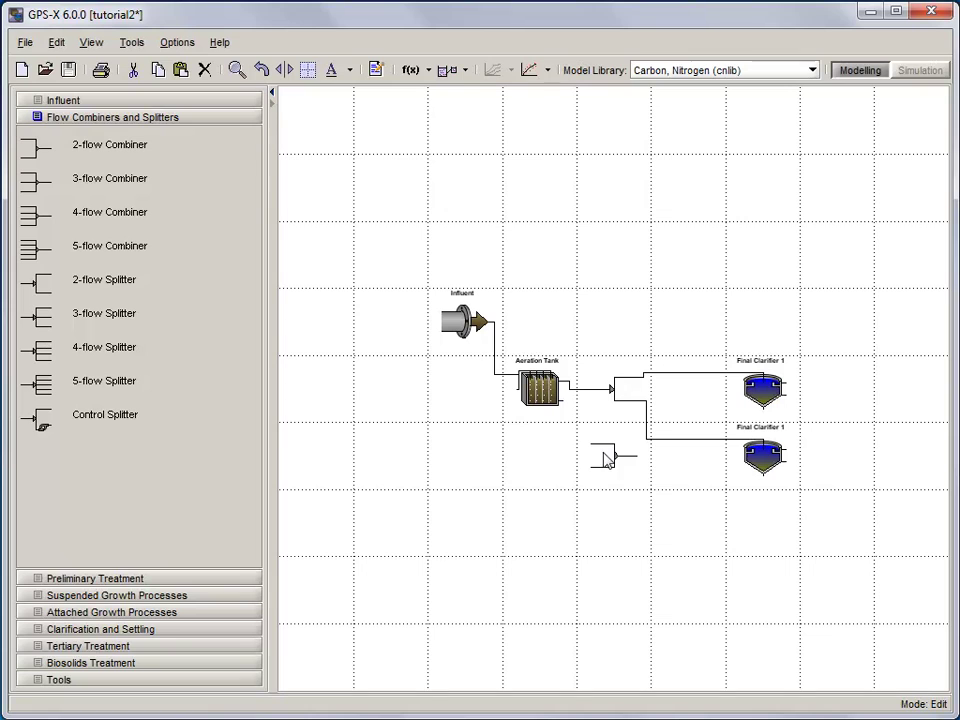
pyautogui.click(606, 459)
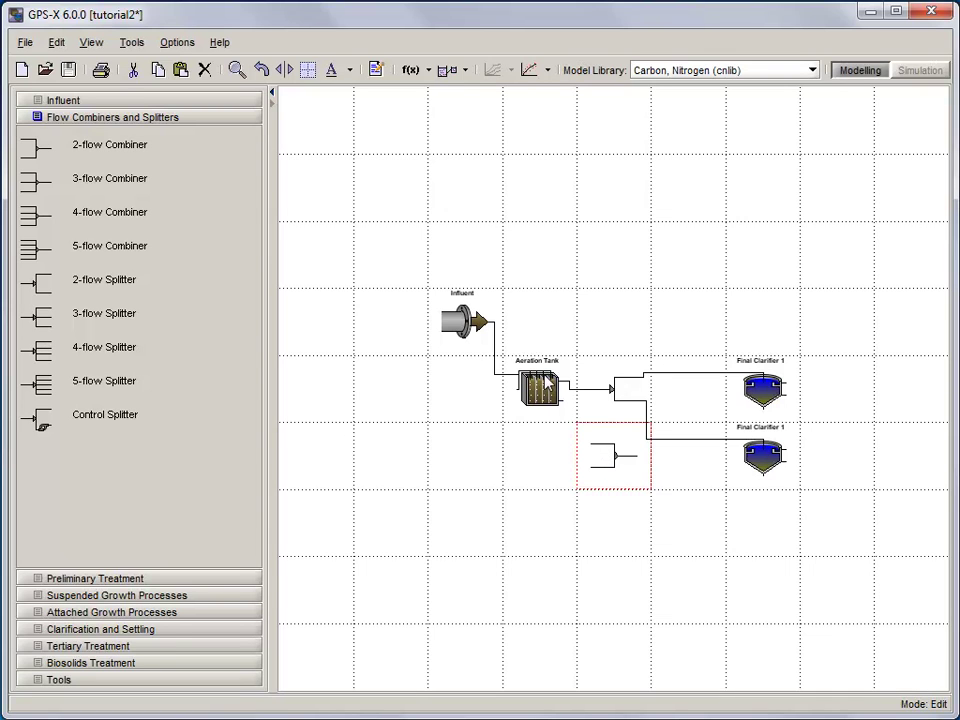
pyautogui.click(262, 70)
pyautogui.click(262, 70)
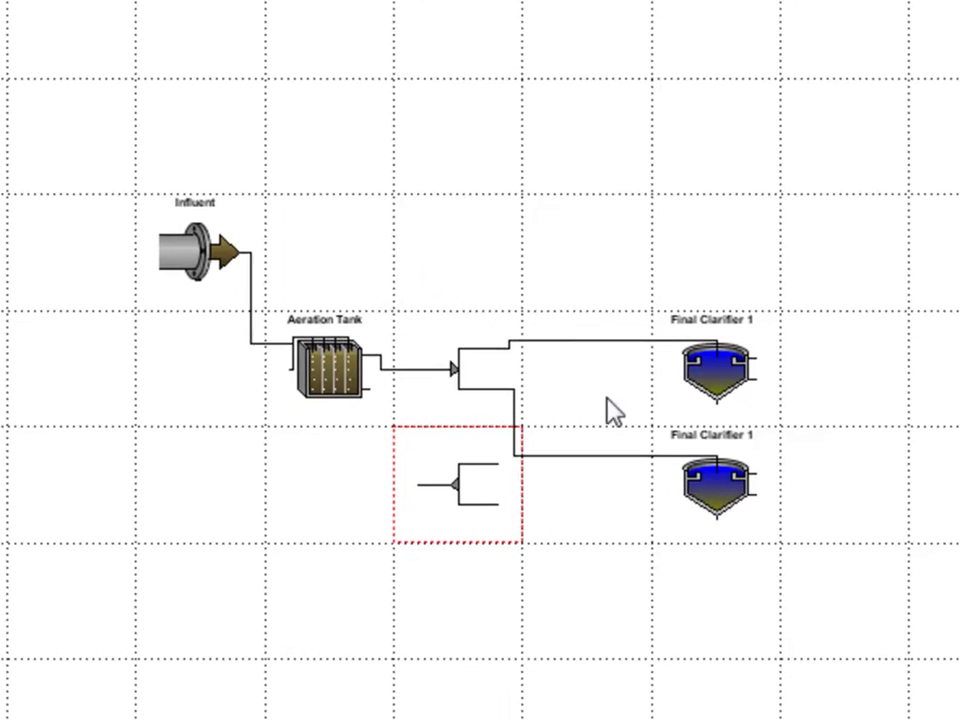
# Connect both clarifier underflows to the combiner and route its output back to the Aeration Tank.
pyautogui.moveTo(716, 405)
pyautogui.mouseDown()
pyautogui.moveTo(613, 450)
pyautogui.moveTo(498, 462)
pyautogui.moveTo(514, 465)
pyautogui.mouseUp()
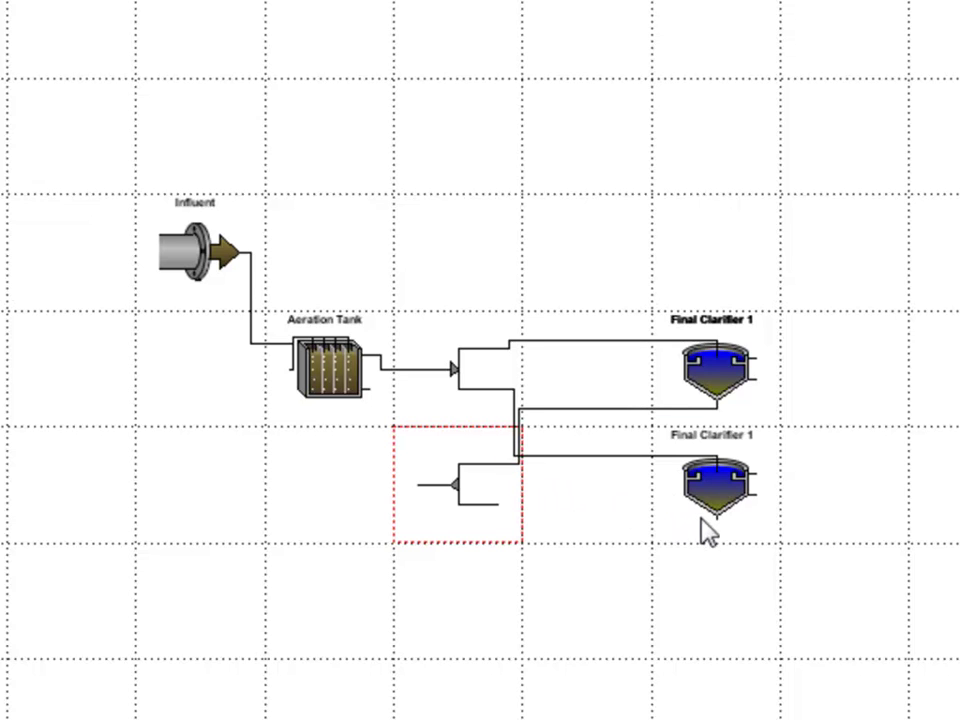
pyautogui.moveTo(716, 518)
pyautogui.mouseDown()
pyautogui.moveTo(540, 523)
pyautogui.moveTo(514, 506)
pyautogui.mouseUp()
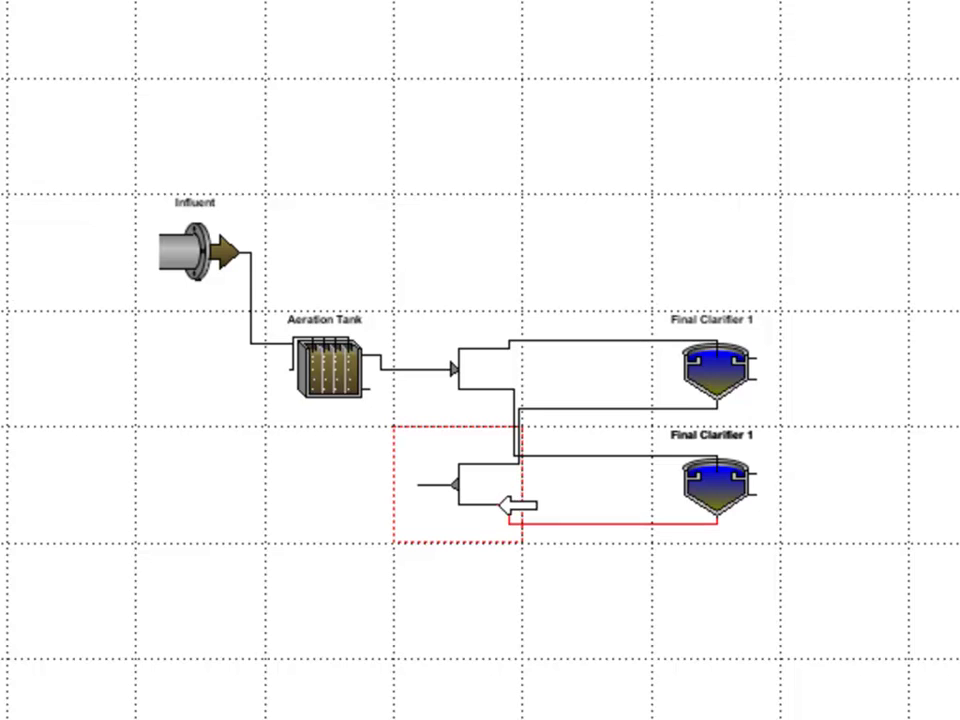
pyautogui.moveTo(398, 485); pyautogui.dragTo(300, 386)
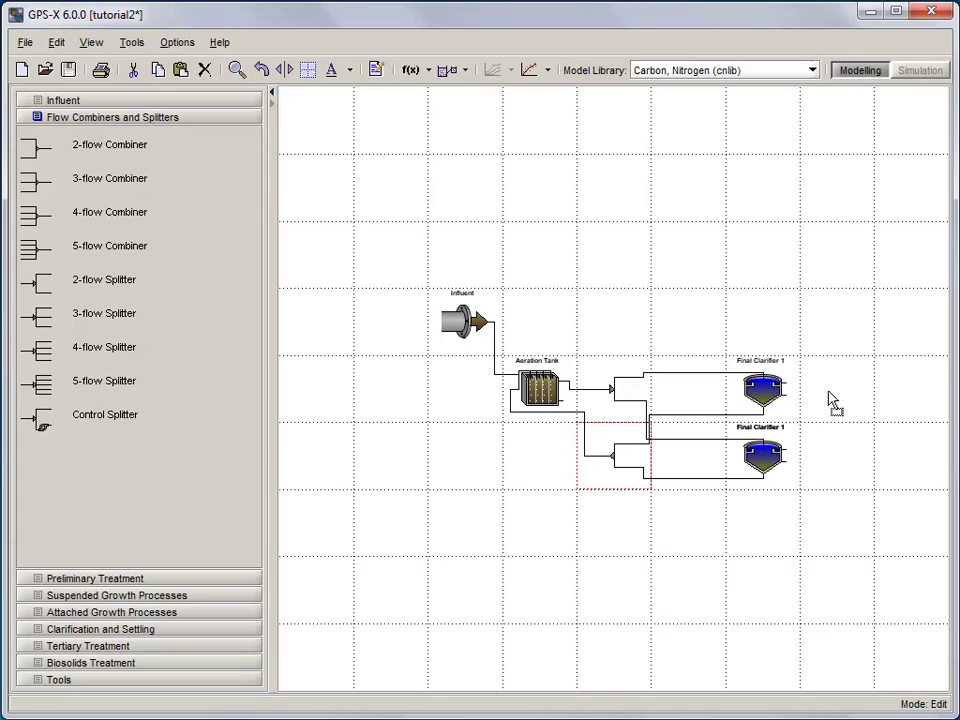
# Shift the top clarifier and splitter right, then add a lower-right 2-flow Combiner fed by both overflows.
pyautogui.moveTo(829, 400); pyautogui.dragTo(832, 398)
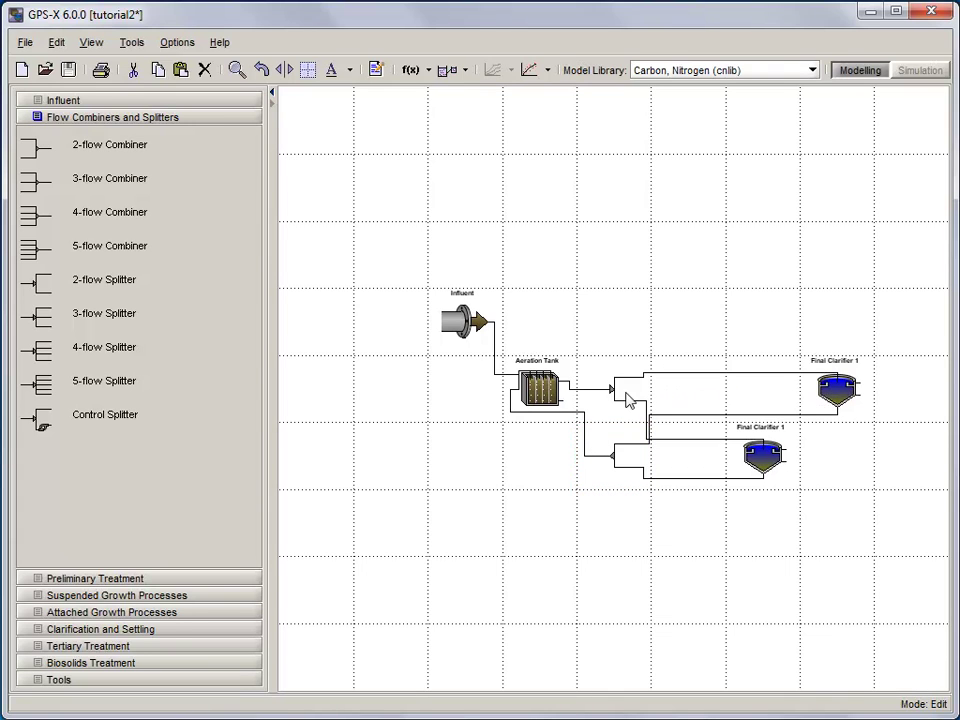
pyautogui.moveTo(615, 398); pyautogui.dragTo(685, 398)
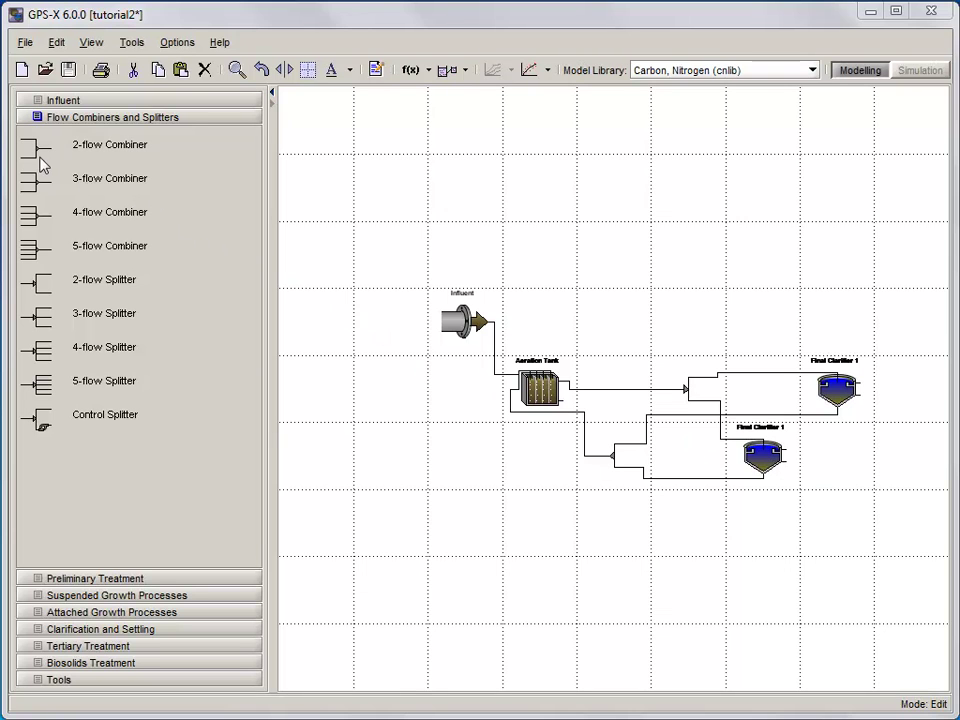
pyautogui.moveTo(43, 163); pyautogui.dragTo(875, 569)
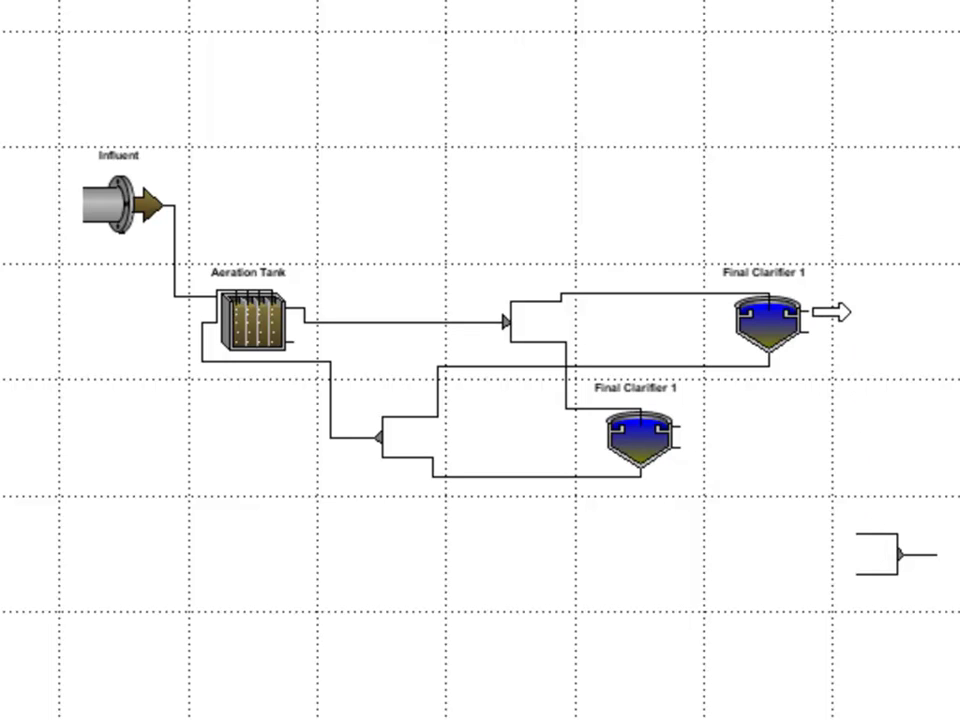
pyautogui.moveTo(830, 313); pyautogui.dragTo(835, 533)
pyautogui.moveTo(700, 428)
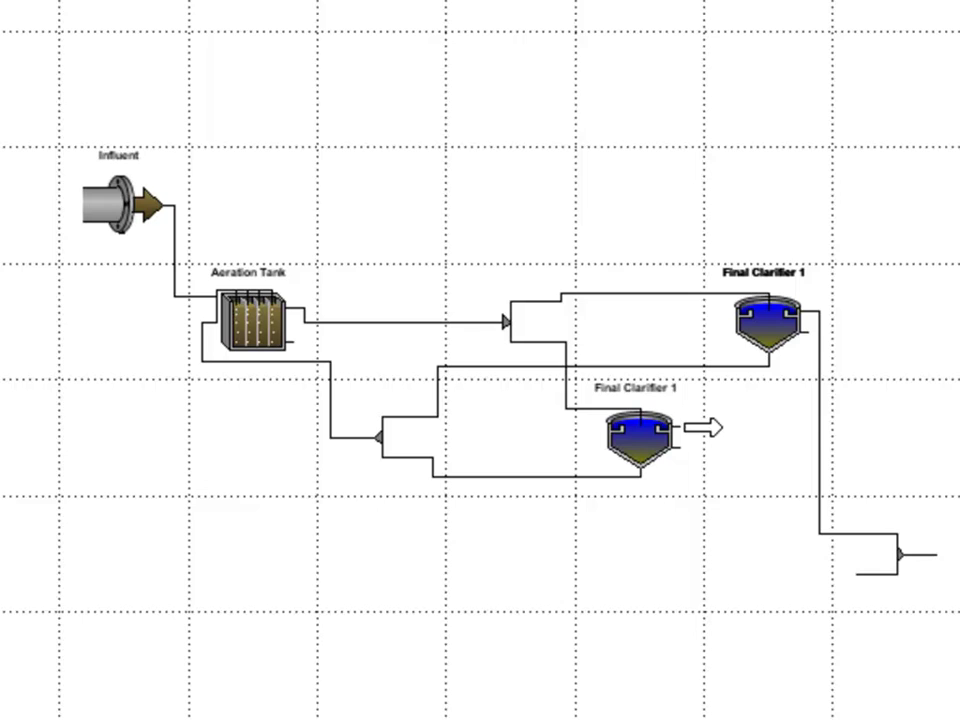
pyautogui.moveTo(702, 428); pyautogui.dragTo(835, 574)
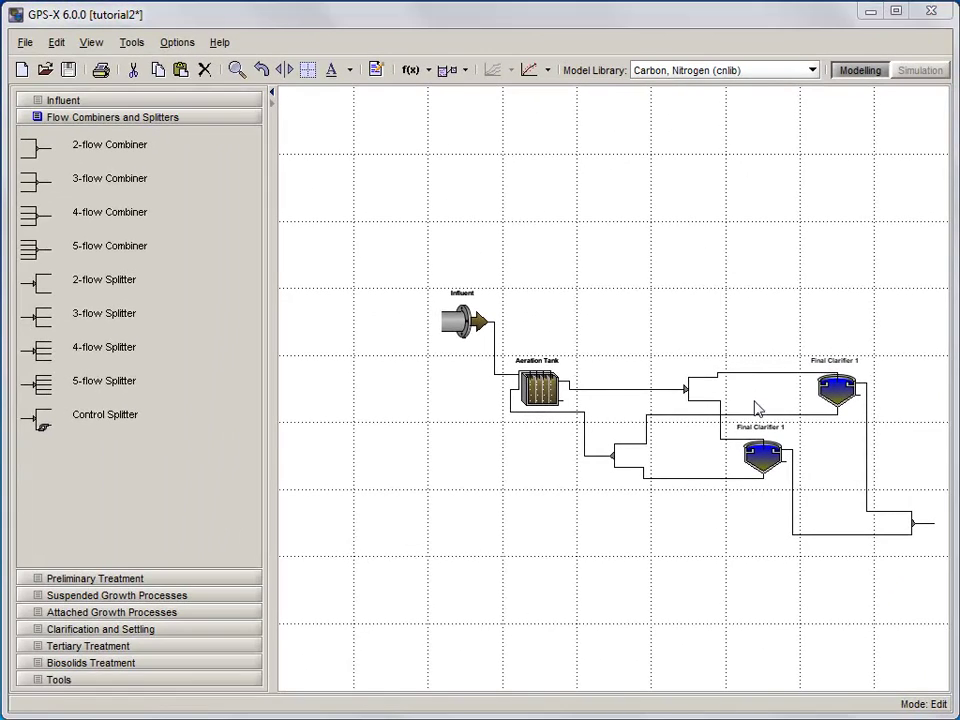
# Select the whole flowsheet and move it to the left.
pyautogui.moveTo(406, 263); pyautogui.dragTo(936, 598)
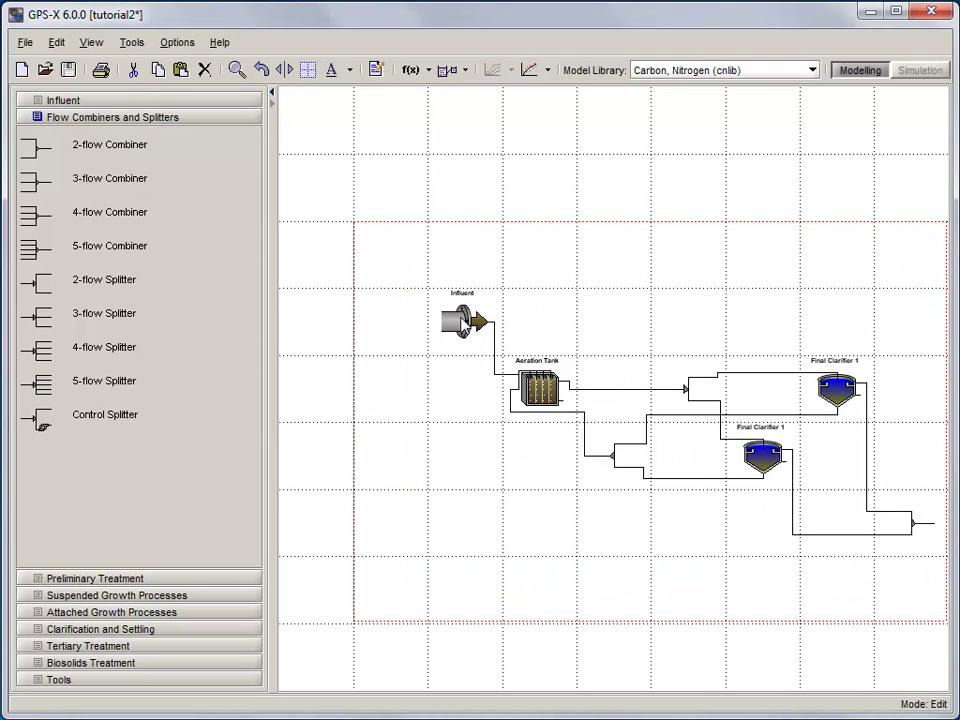
pyautogui.moveTo(463, 330); pyautogui.dragTo(388, 326)
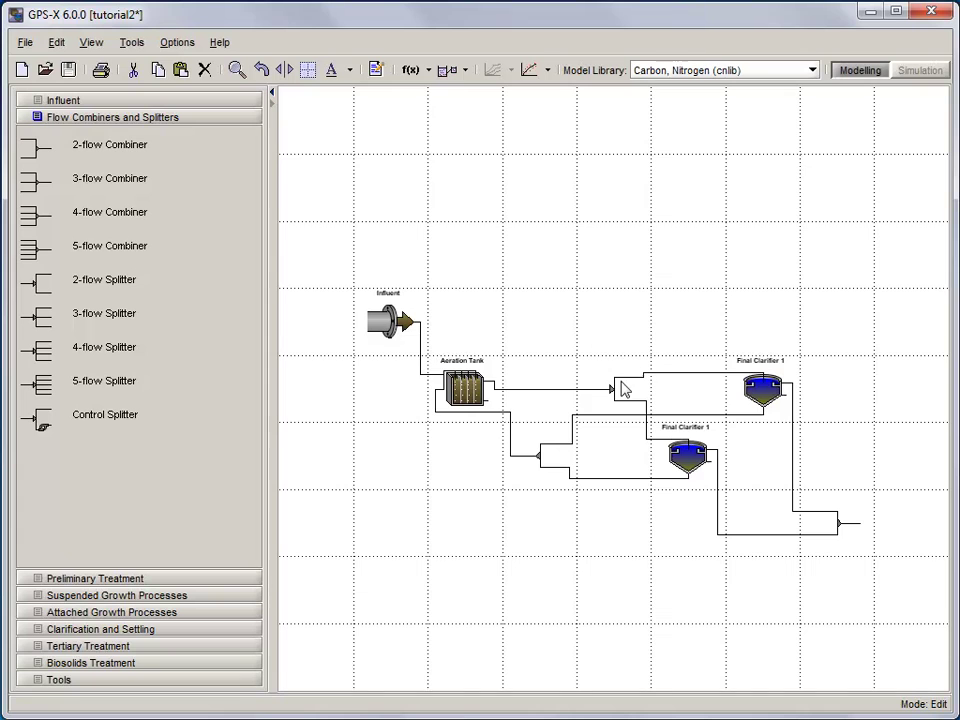
pyautogui.scroll(1, 622, 390)
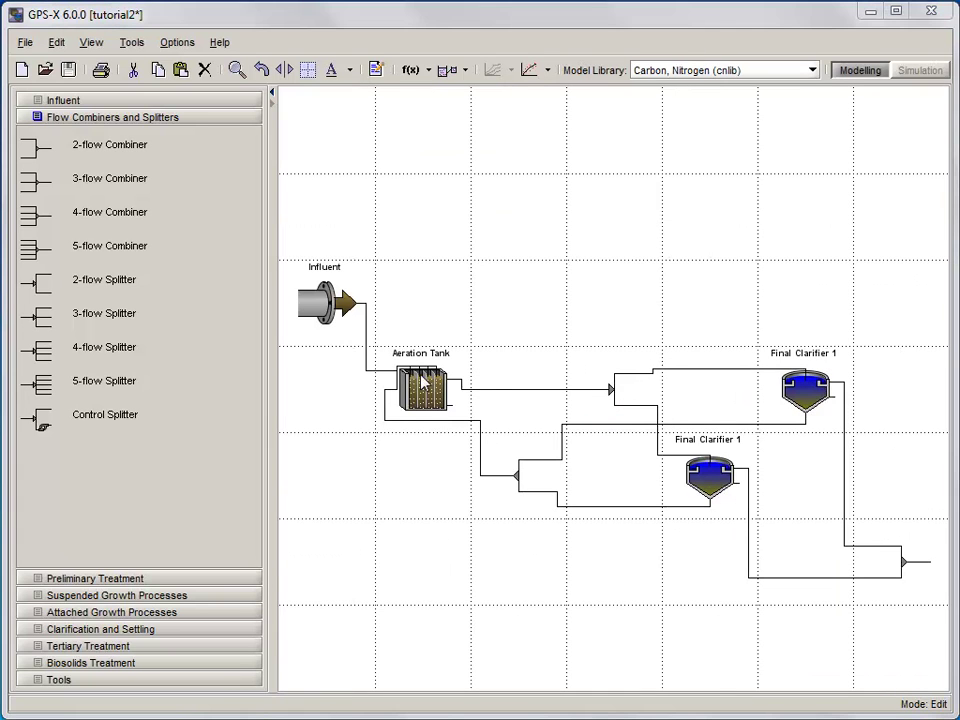
# Leave the Influent labels unchanged and rename the Aeration Tank's recycle stream from 5 to ras.
pyautogui.rightClick(338, 308)
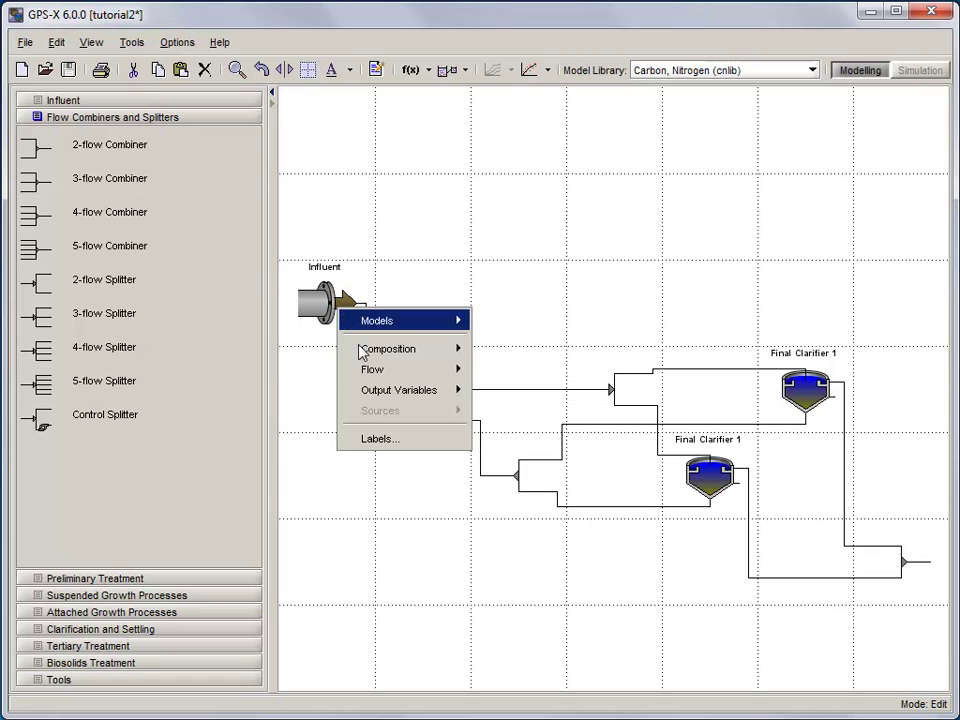
pyautogui.click(369, 439)
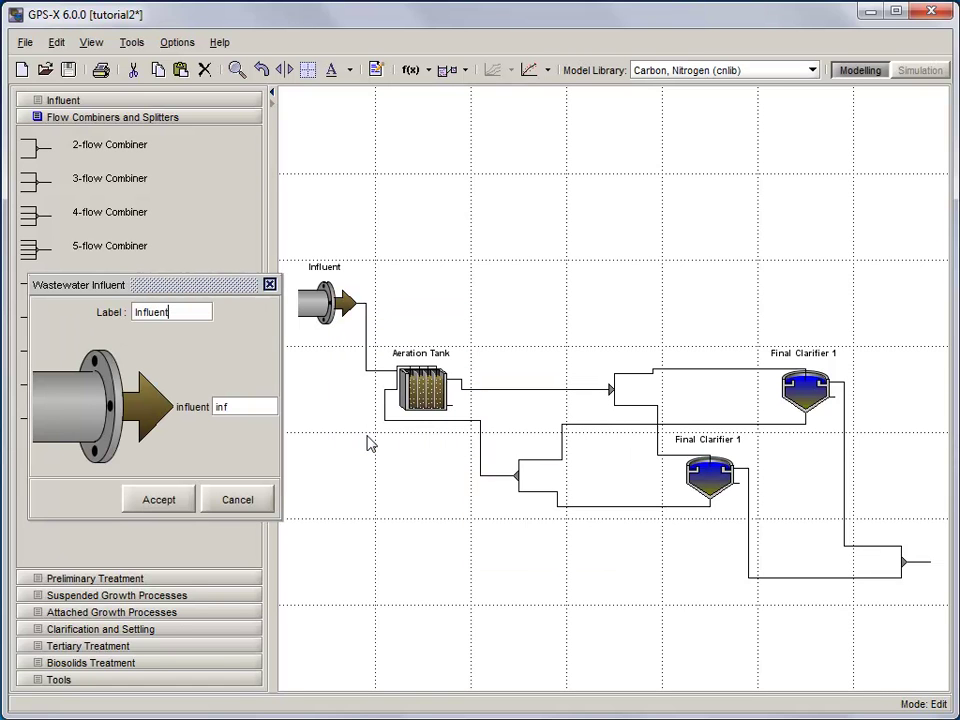
pyautogui.click(186, 502)
pyautogui.rightClick(436, 401)
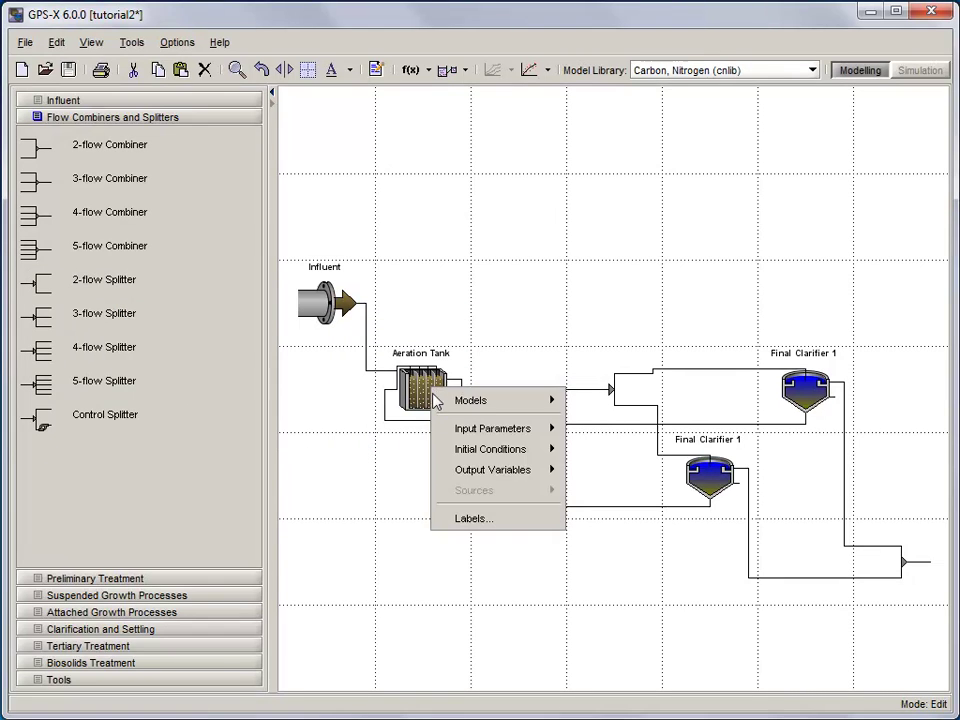
pyautogui.click(462, 518)
pyautogui.moveTo(175, 497); pyautogui.dragTo(124, 500)
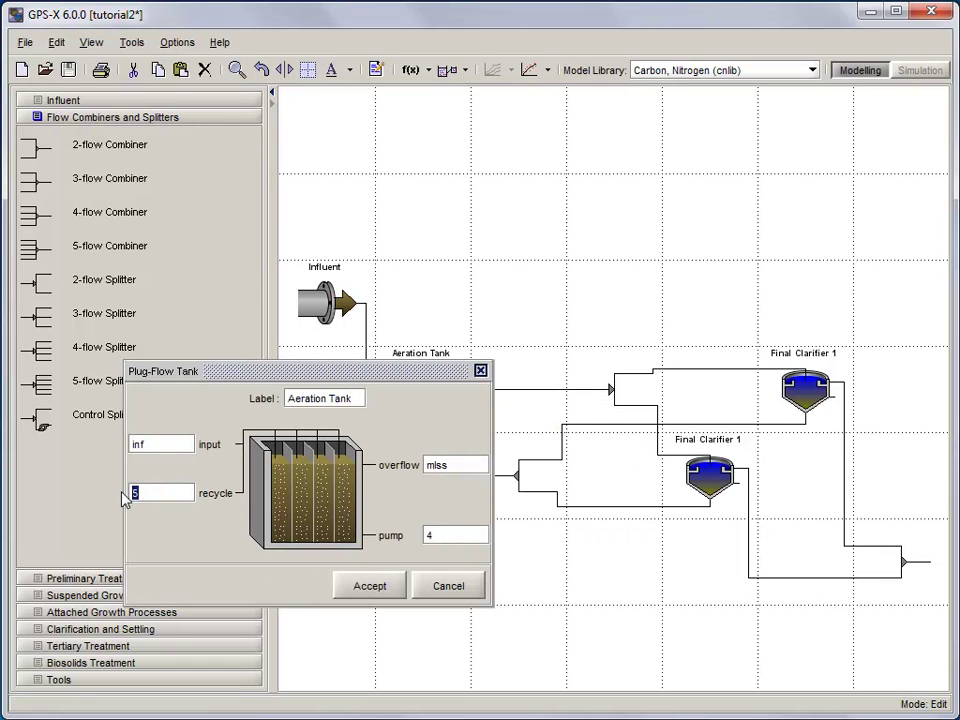
pyautogui.write('ras')
pyautogui.click(369, 588)
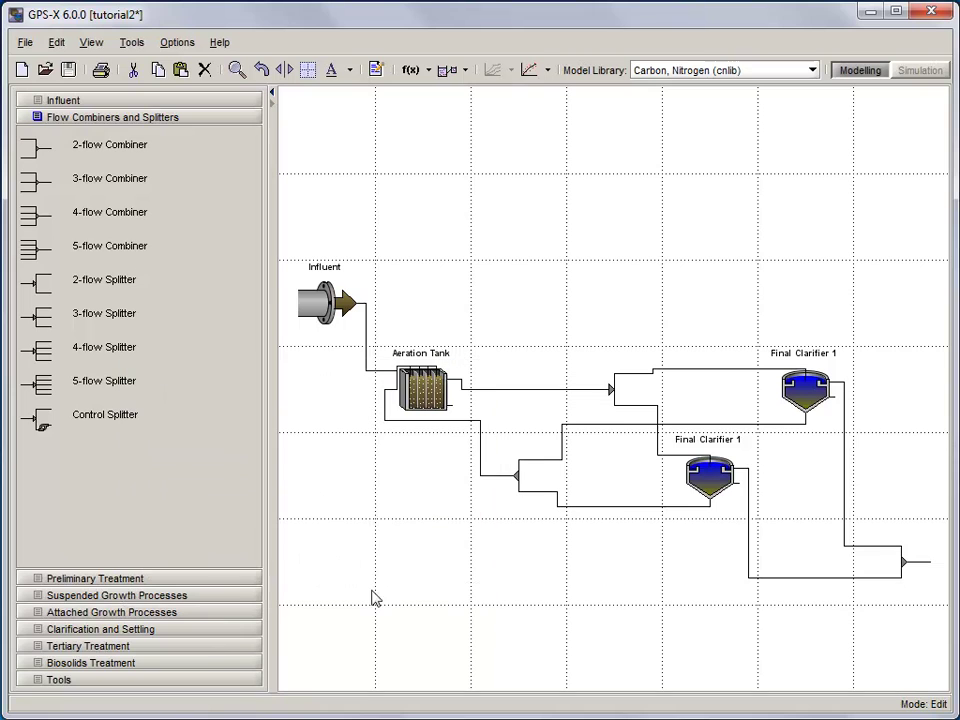
# Relabel the lower clarifier Final Clarifier 2 with streams fe2, was2, ras2 and sec2.
pyautogui.rightClick(702, 478)
pyautogui.click(737, 603)
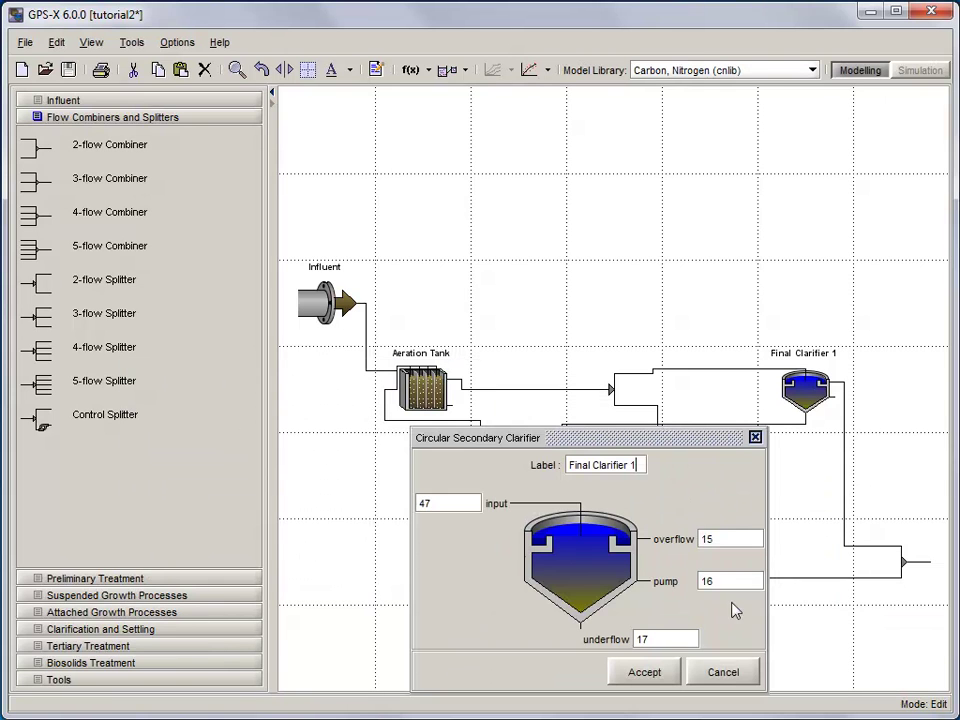
pyautogui.write('2')
pyautogui.doubleClick(710, 539)
pyautogui.write('f')
pyautogui.doubleClick(715, 581)
pyautogui.write('wa')
pyautogui.doubleClick(648, 638)
pyautogui.write('ras')
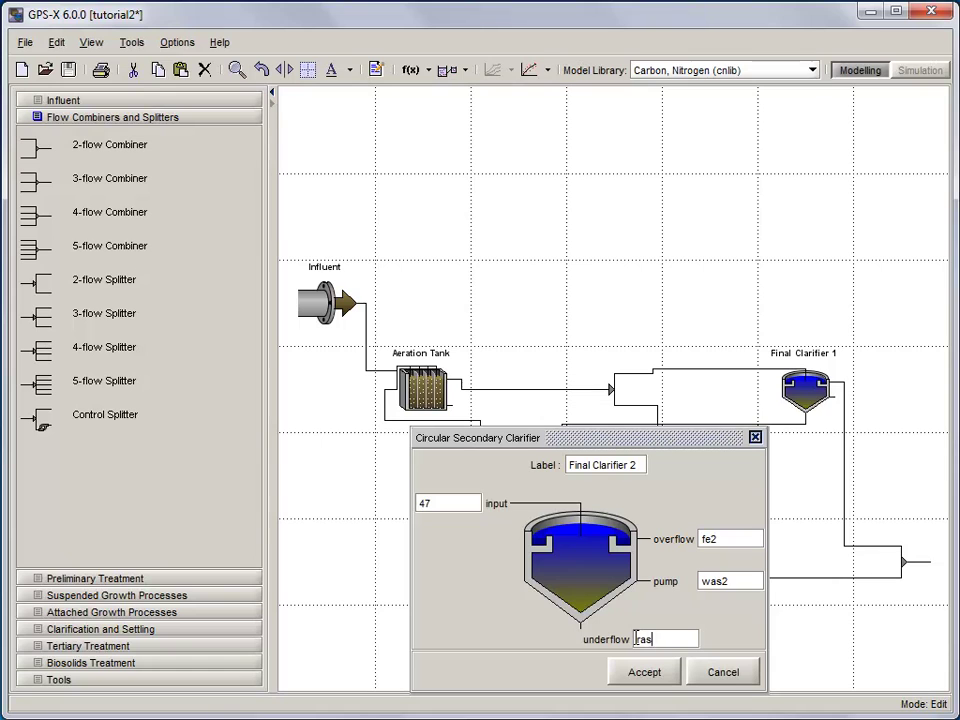
pyautogui.write('2')
pyautogui.click(459, 504)
pyautogui.moveTo(459, 504); pyautogui.dragTo(414, 508)
pyautogui.write('s')
pyautogui.click(630, 674)
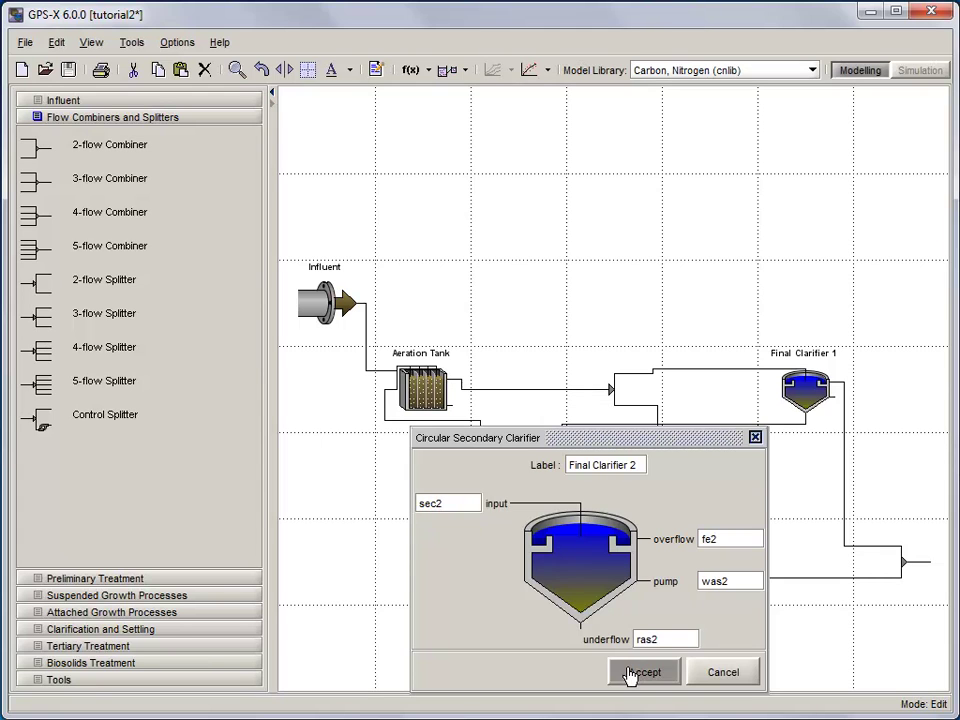
# Rename Final Clarifier 1's input stream to sec1.
pyautogui.rightClick(812, 378)
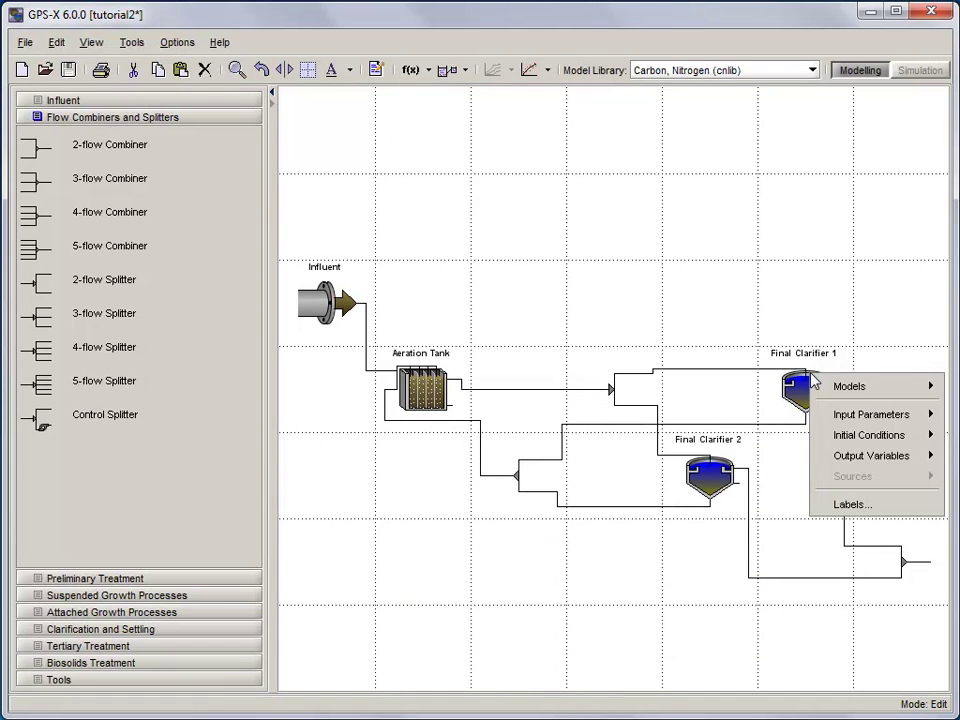
pyautogui.click(838, 502)
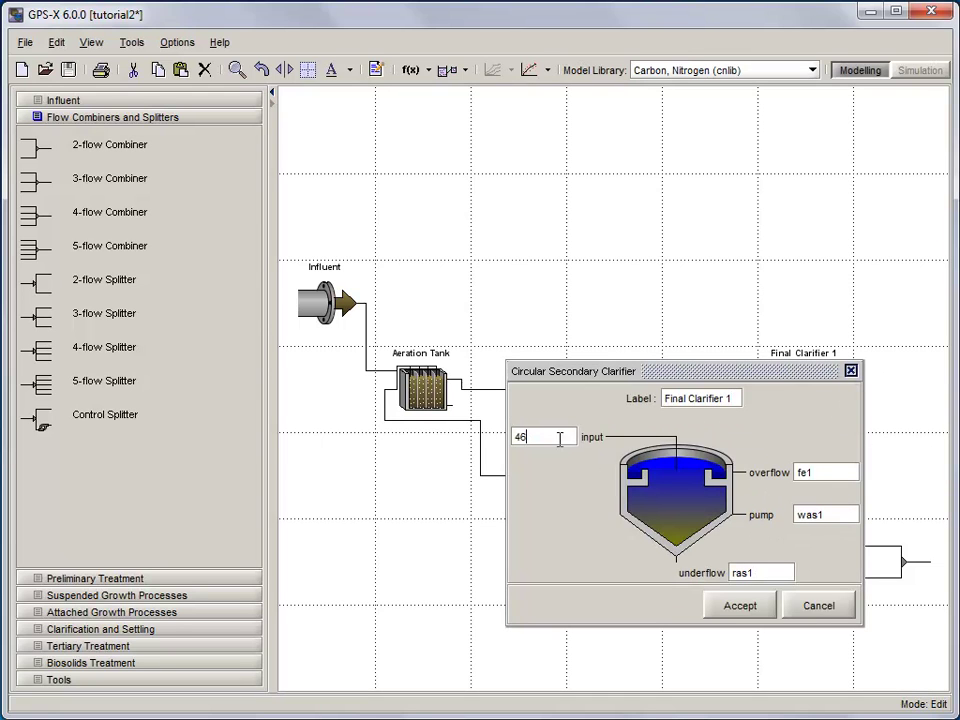
pyautogui.moveTo(561, 439); pyautogui.dragTo(512, 445)
pyautogui.write('a')
pyautogui.click(739, 604)
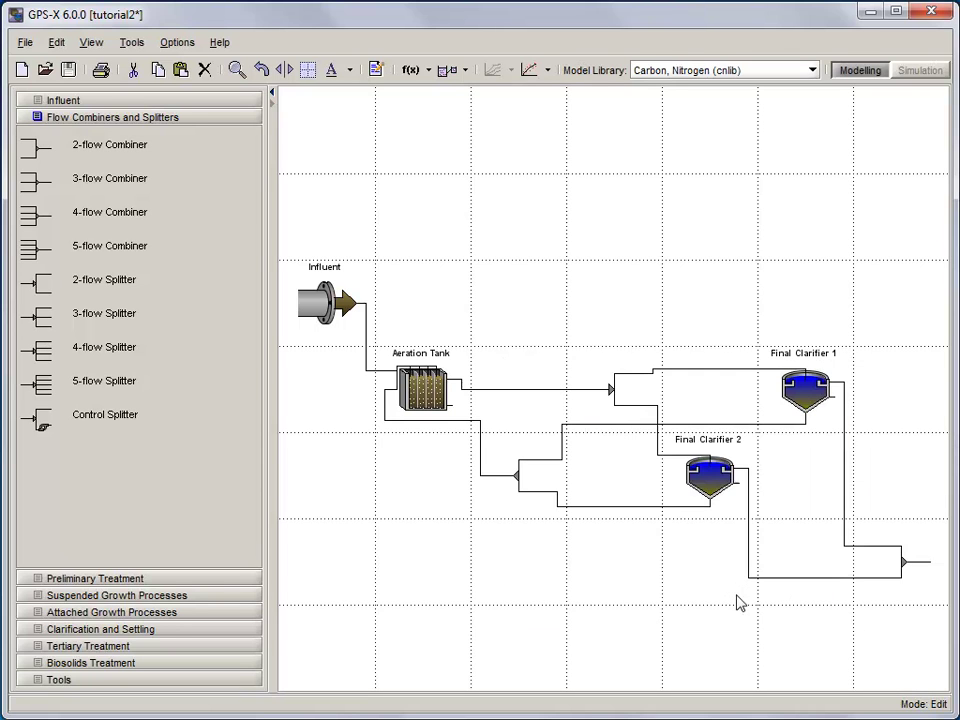
# Label the right-hand combiner FE Combiner with output stream fe.
pyautogui.rightClick(898, 572)
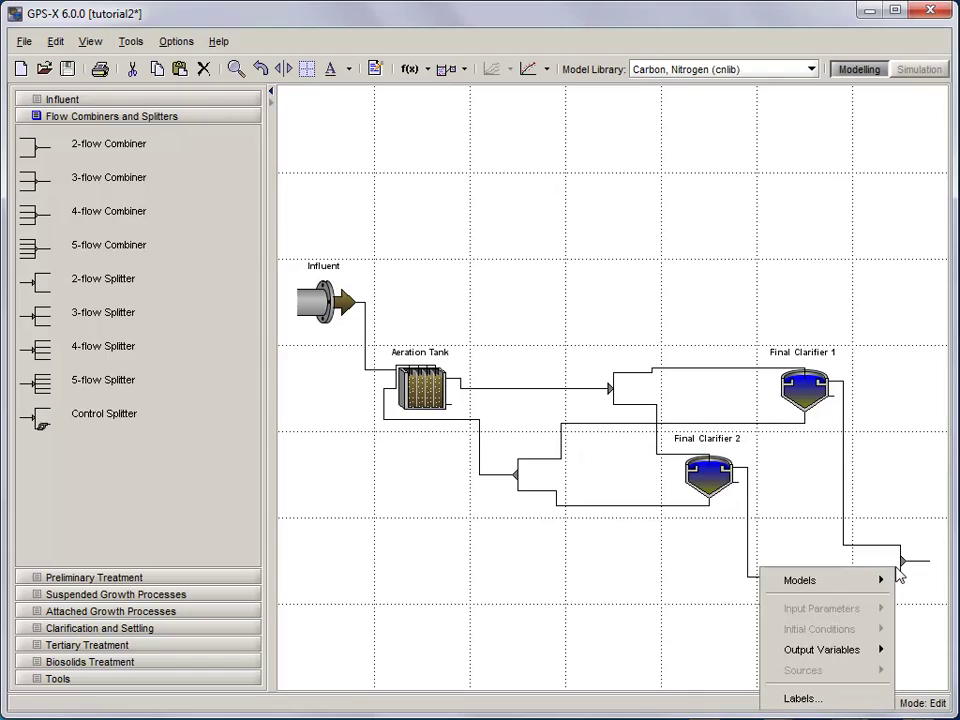
pyautogui.click(826, 698)
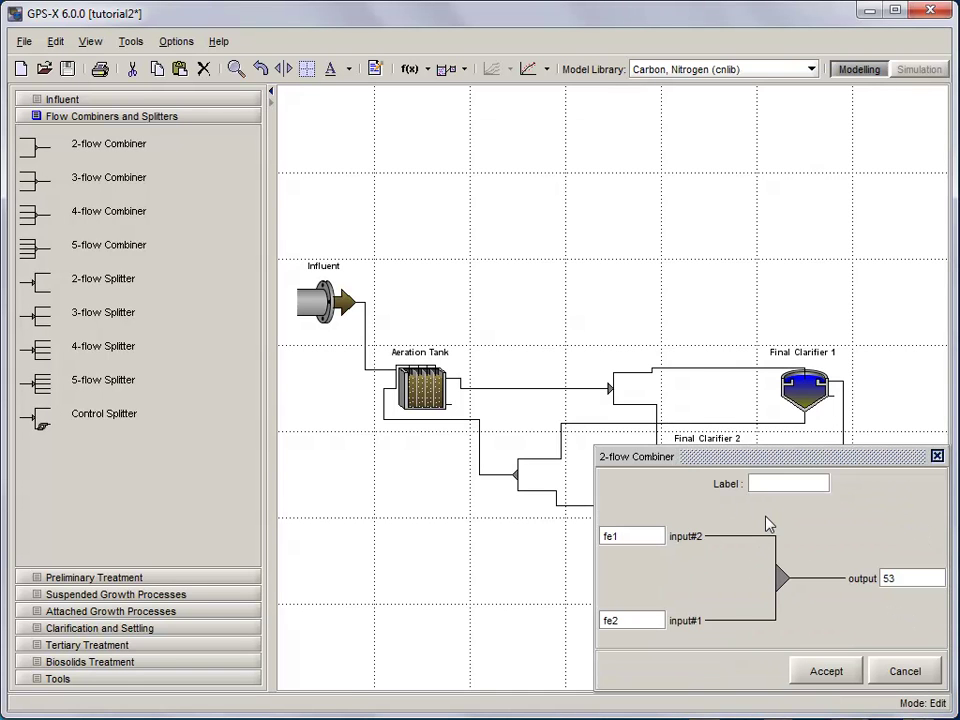
pyautogui.write('FE Combiner')
pyautogui.write('fe')
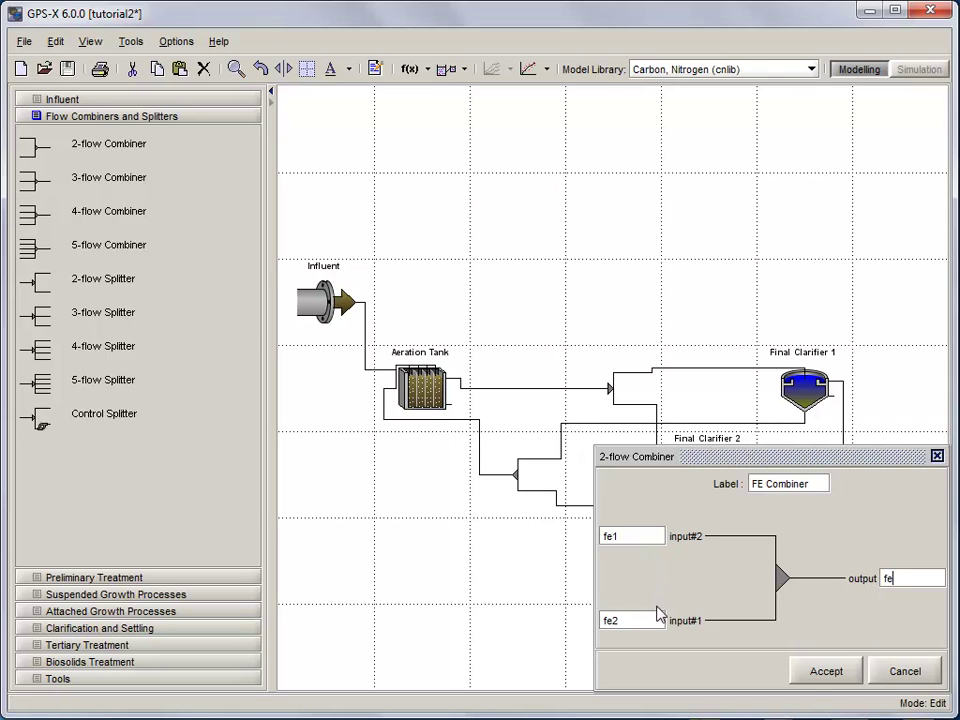
pyautogui.click(812, 680)
# Label the splitter MLSS Splitter and the lower combiner MLSS Combiner.
pyautogui.rightClick(614, 393)
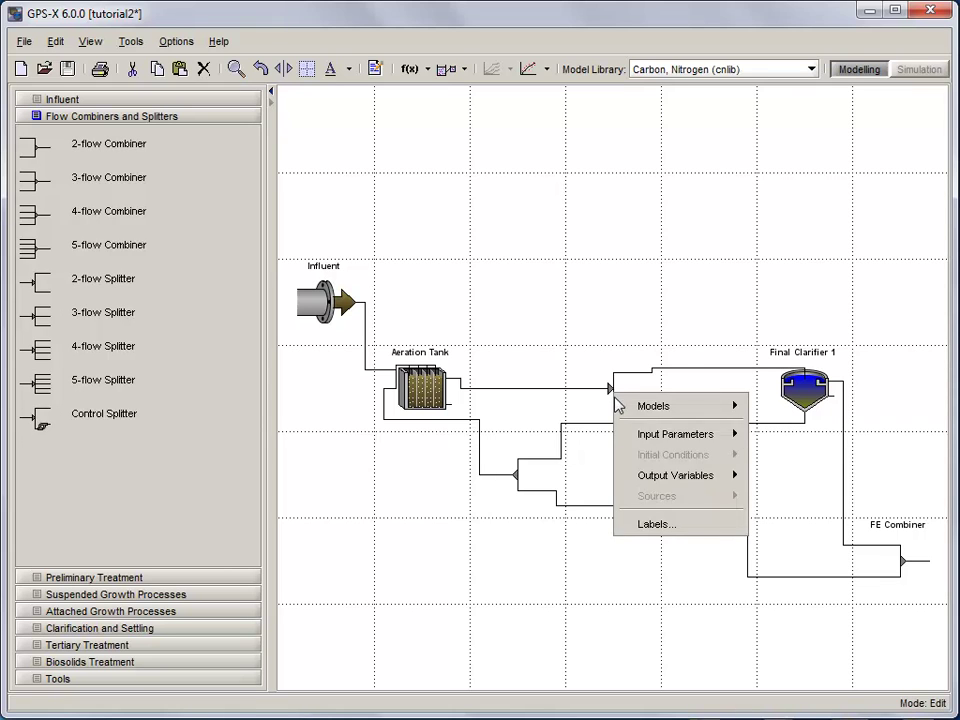
pyautogui.click(645, 524)
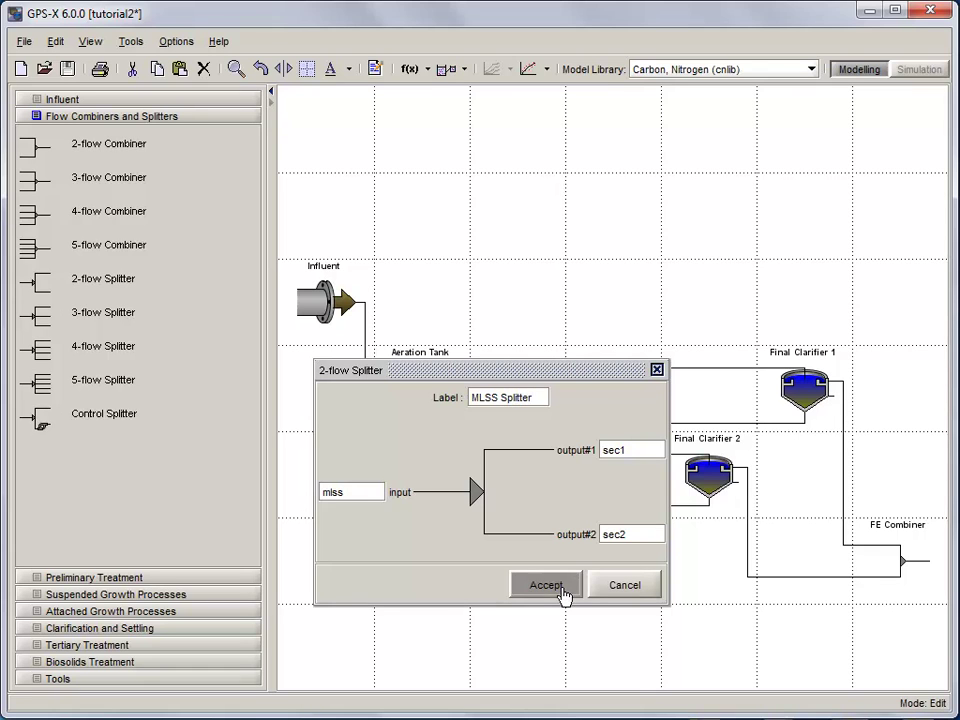
pyautogui.click(560, 592)
pyautogui.rightClick(521, 484)
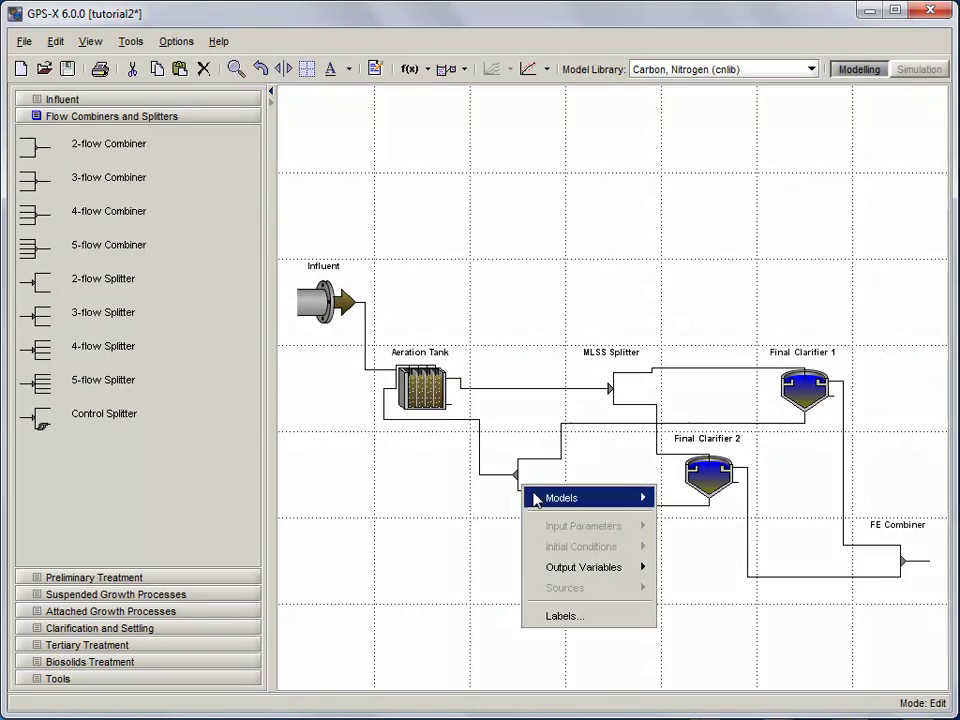
pyautogui.click(558, 616)
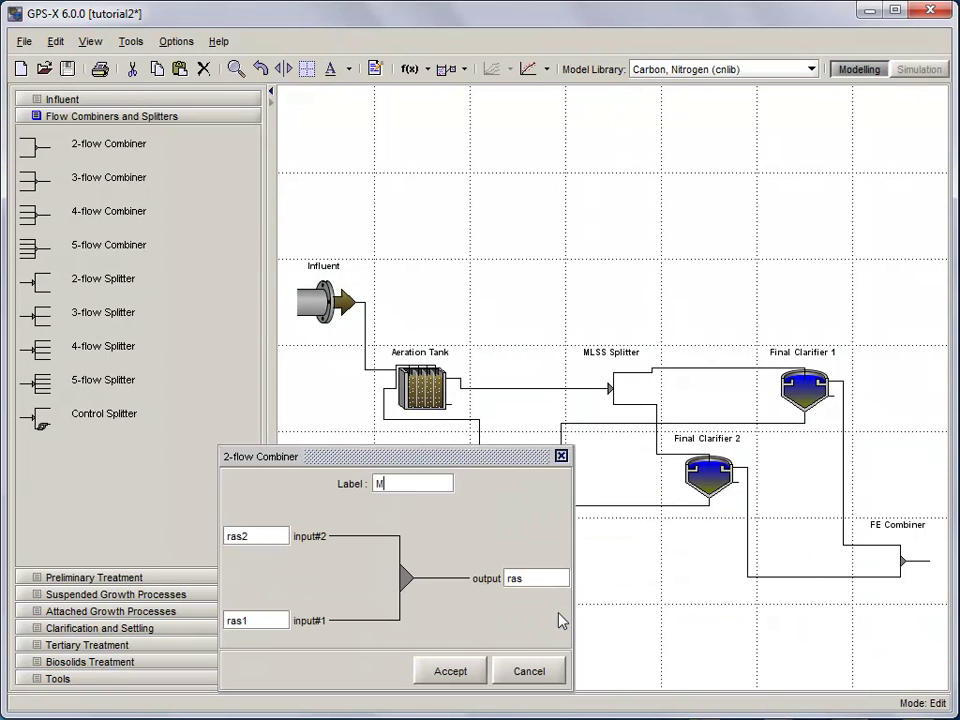
pyautogui.write('MLSS Combiner')
pyautogui.click(471, 673)
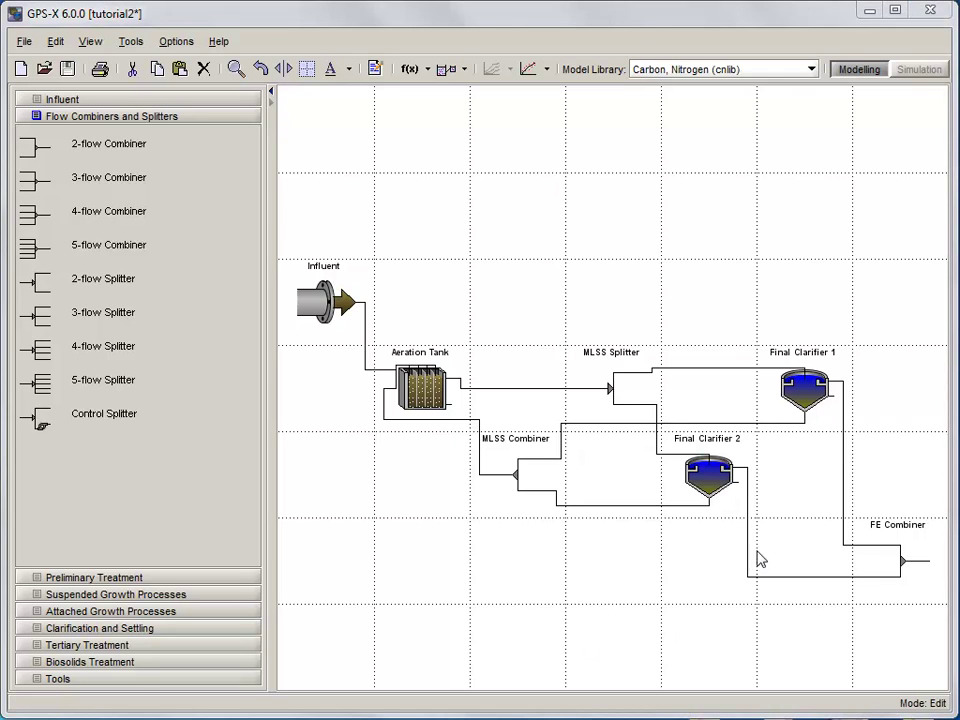
# Show stream names on every flowsheet connection and save the tutorial2 layout.
pyautogui.click(349, 69)
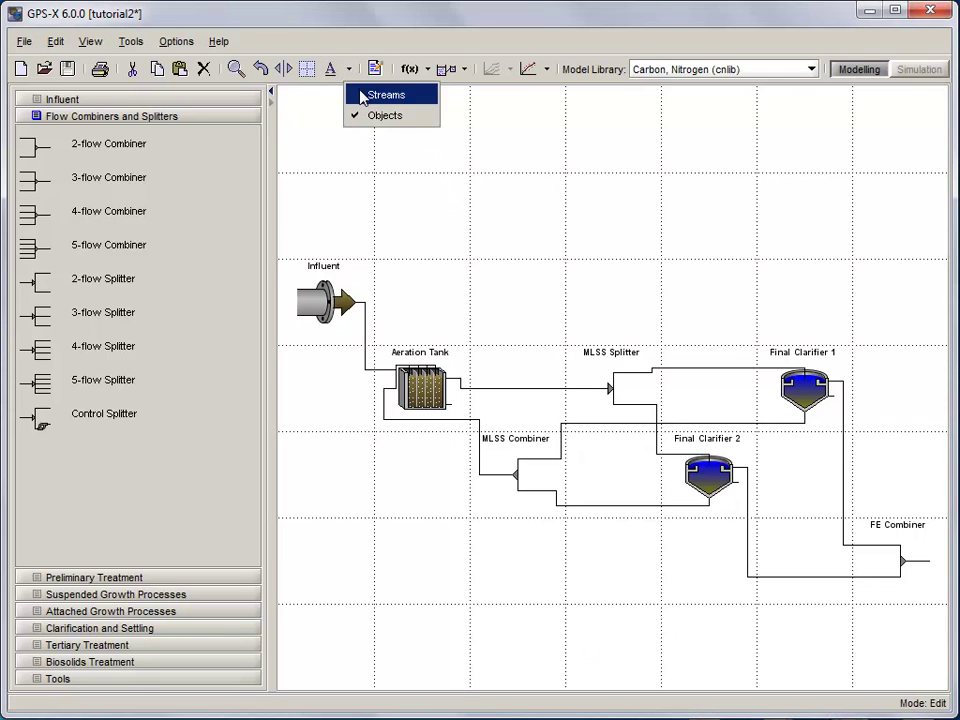
pyautogui.click(363, 96)
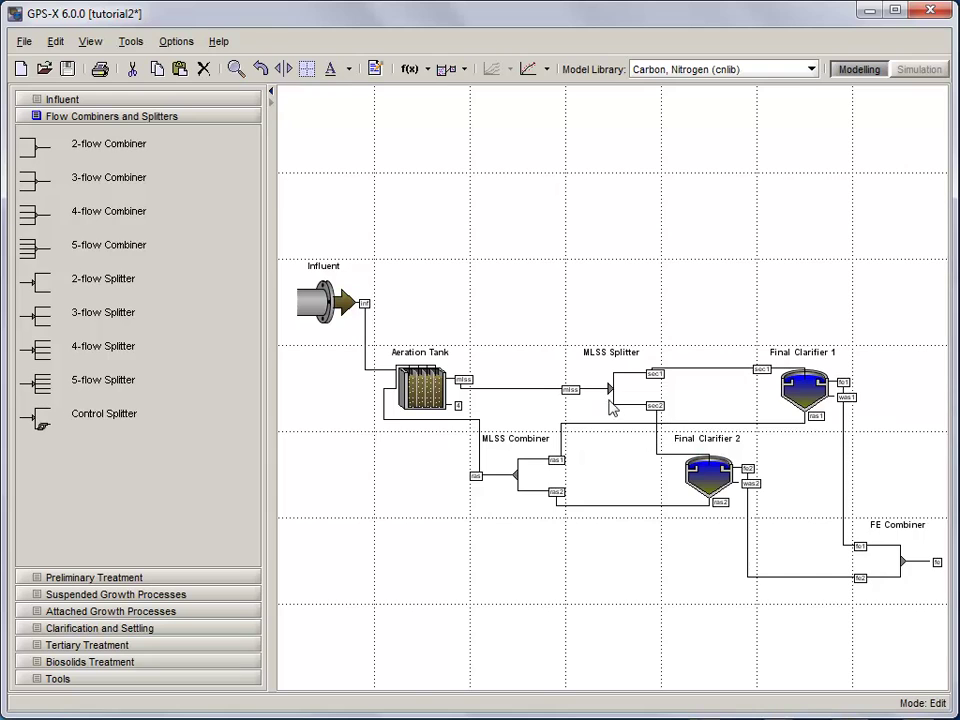
pyautogui.scroll(1, 612, 405)
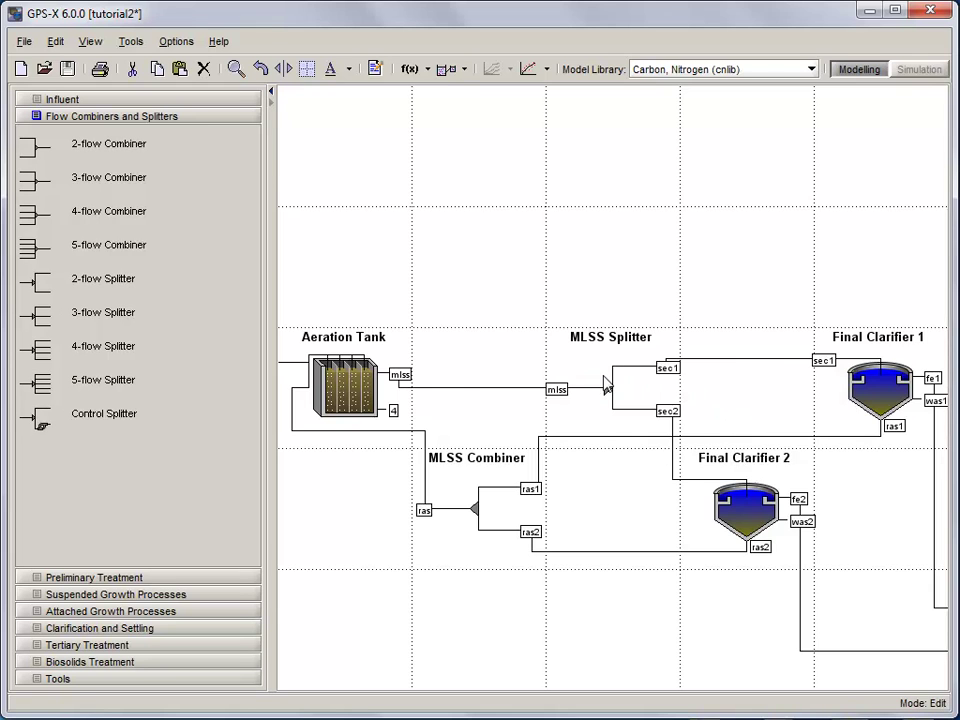
pyautogui.scroll(-1, 620, 387)
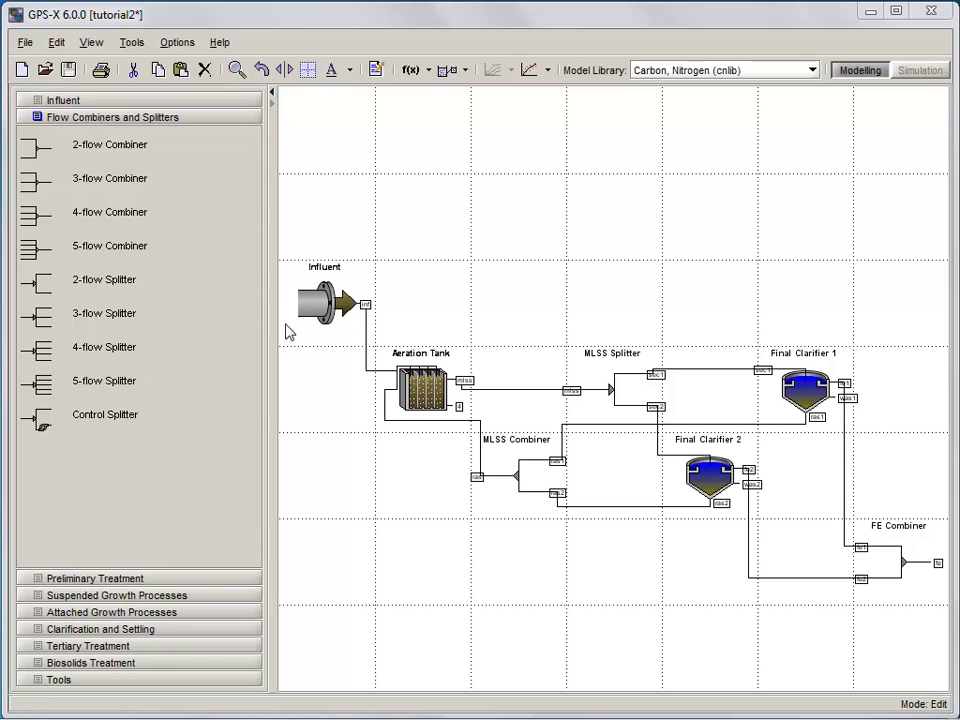
pyautogui.click(70, 72)
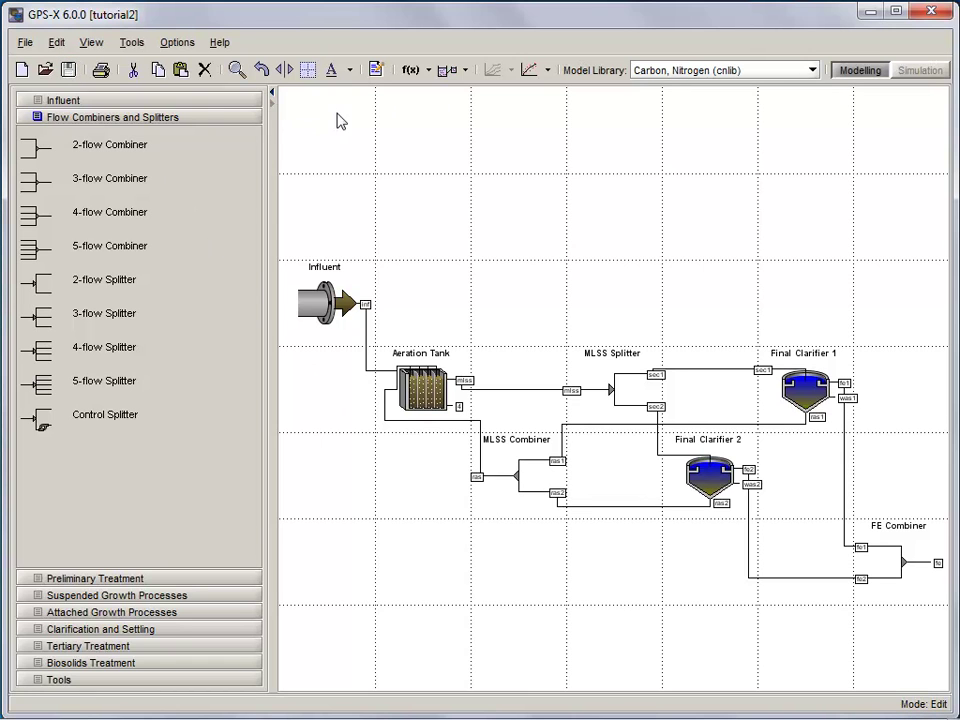
# Switch the tutorial2 layout to simulation mode and rebuild its numerical model.
pyautogui.click(913, 72)
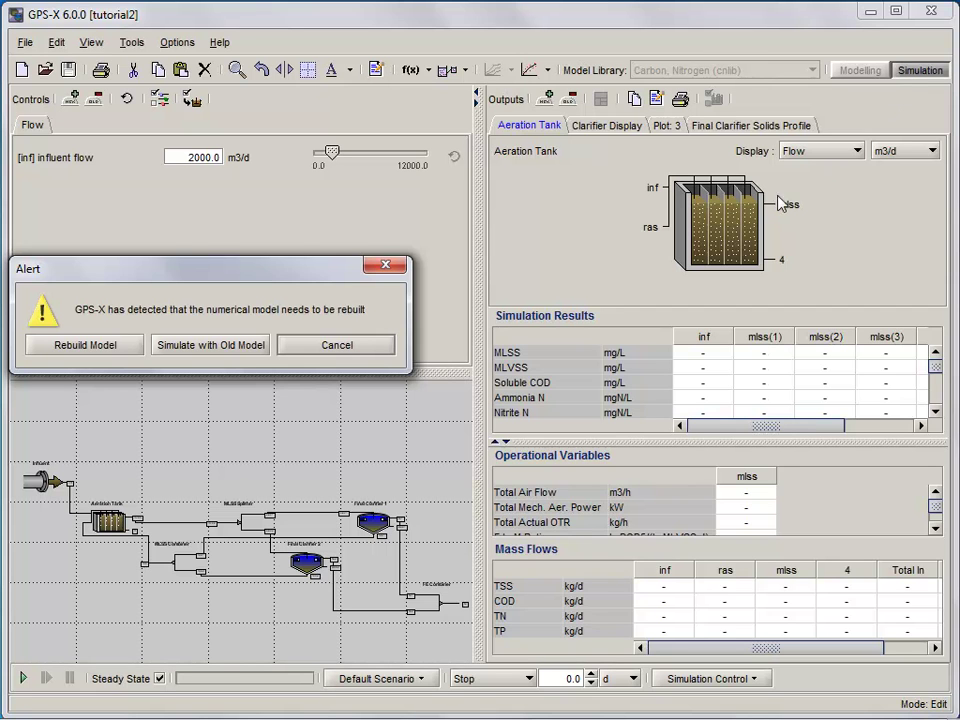
pyautogui.click(111, 345)
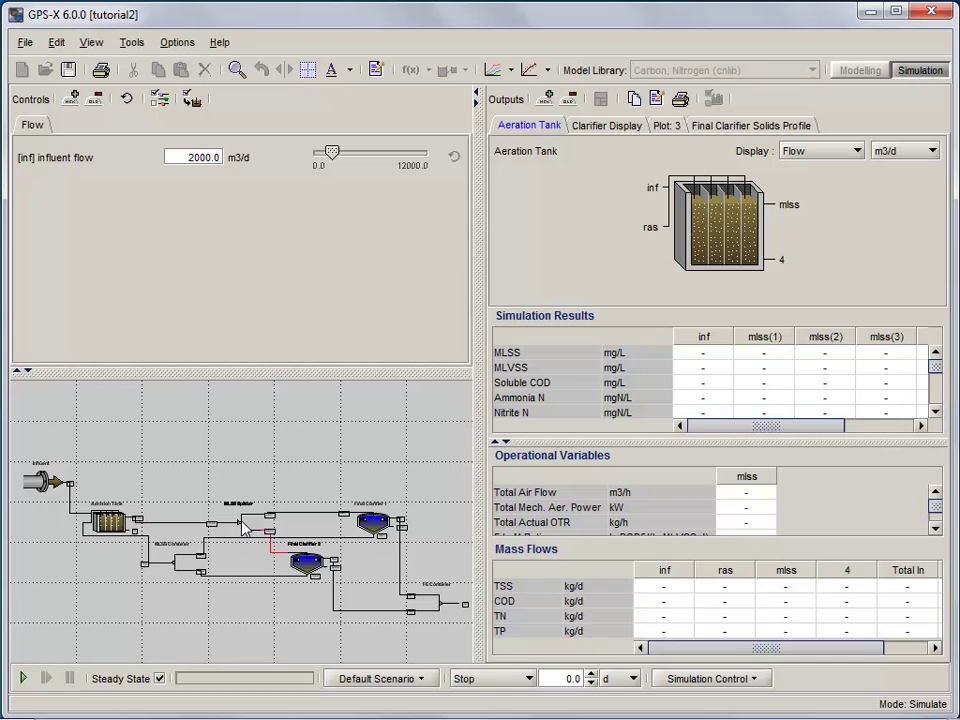
# Add the MLSS Splitter's sec1 split fraction to the Flow controls.
pyautogui.scroll(3, 243, 528)
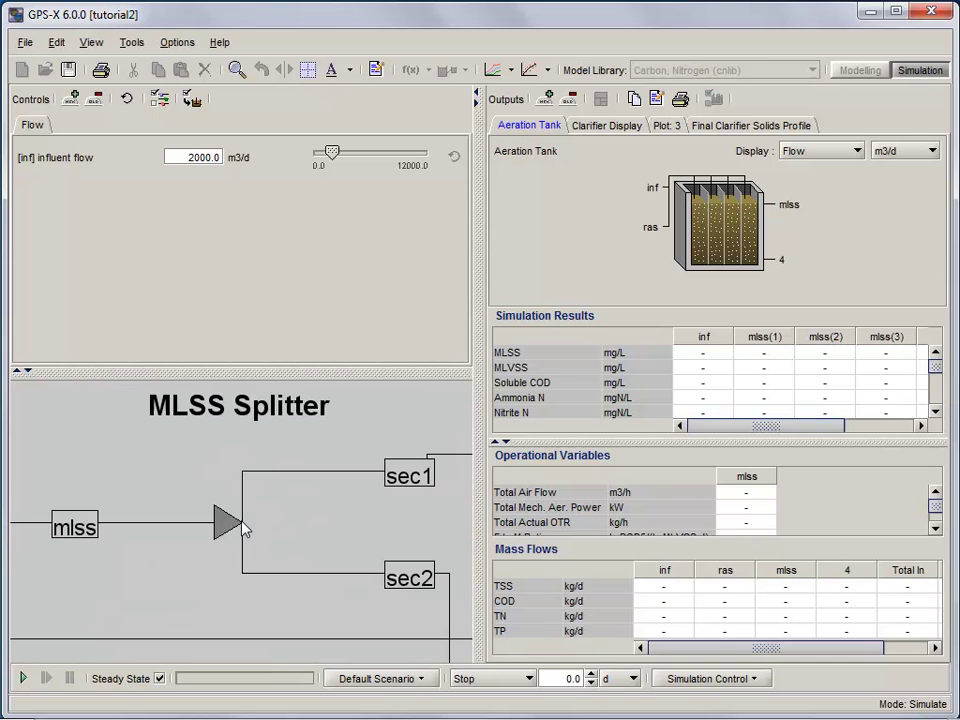
pyautogui.rightClick(245, 530)
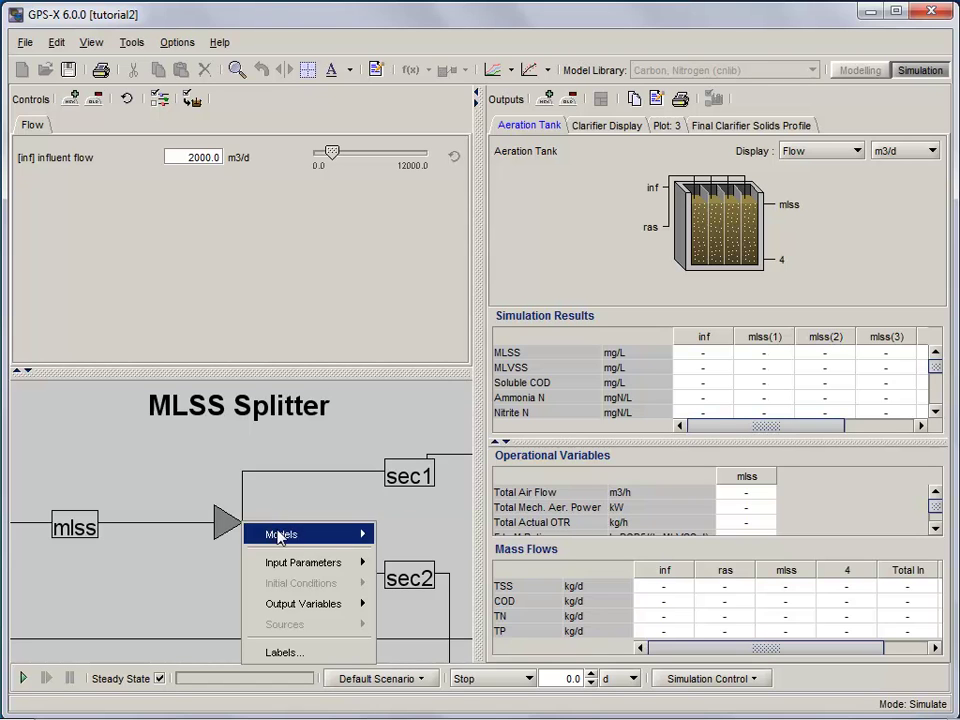
pyautogui.moveTo(330, 563)
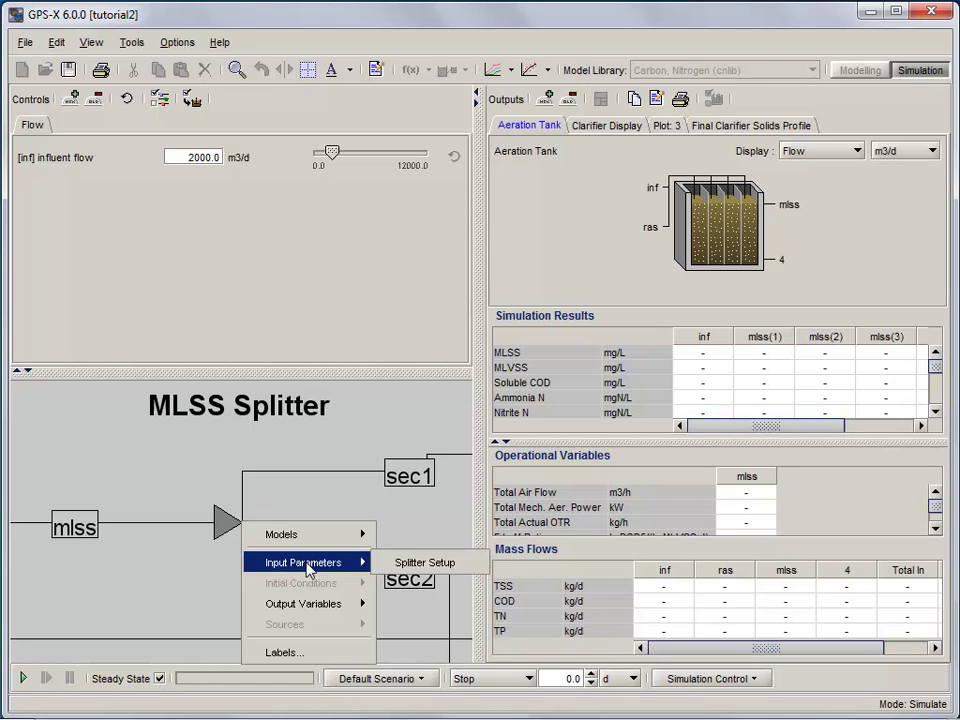
pyautogui.click(401, 566)
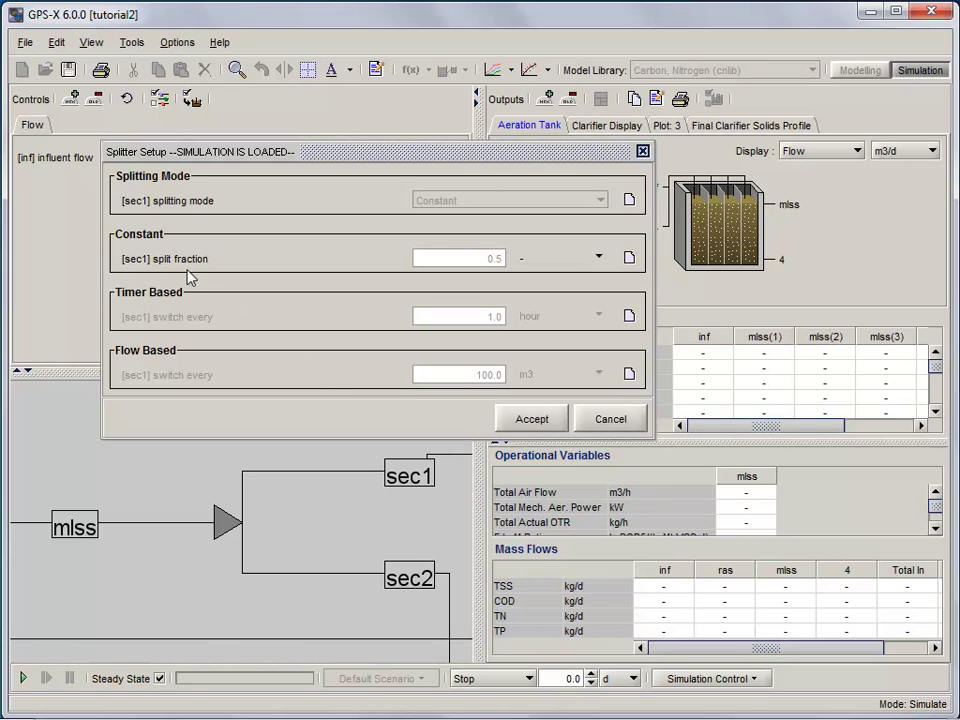
pyautogui.moveTo(205, 273); pyautogui.dragTo(55, 198)
pyautogui.click(549, 428)
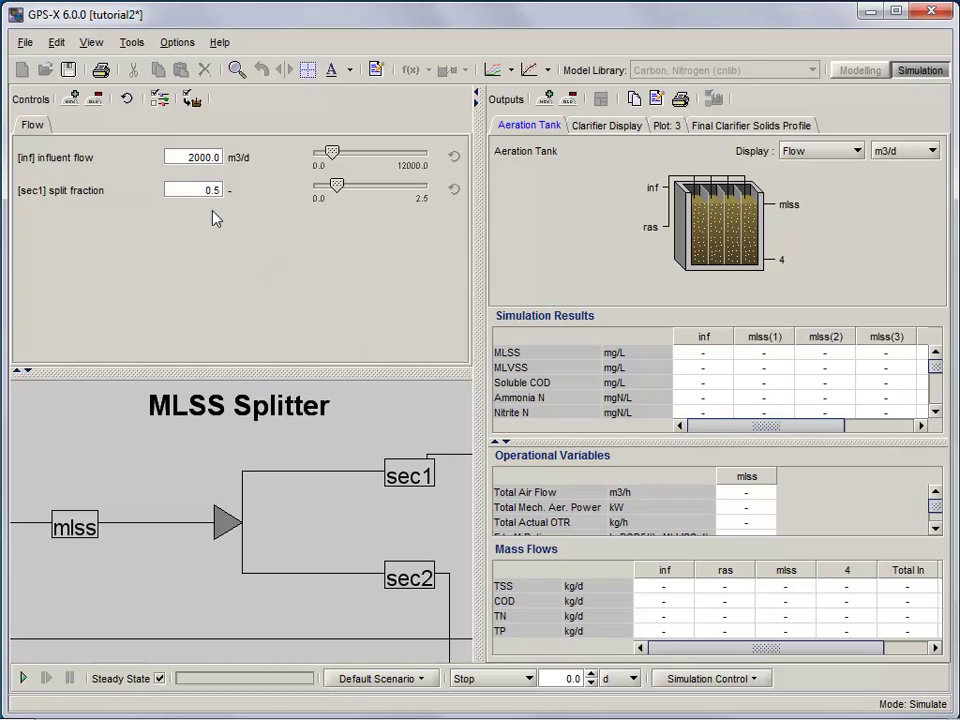
# Set the split fraction slider's maximum to 1 in the control properties.
pyautogui.click(158, 99)
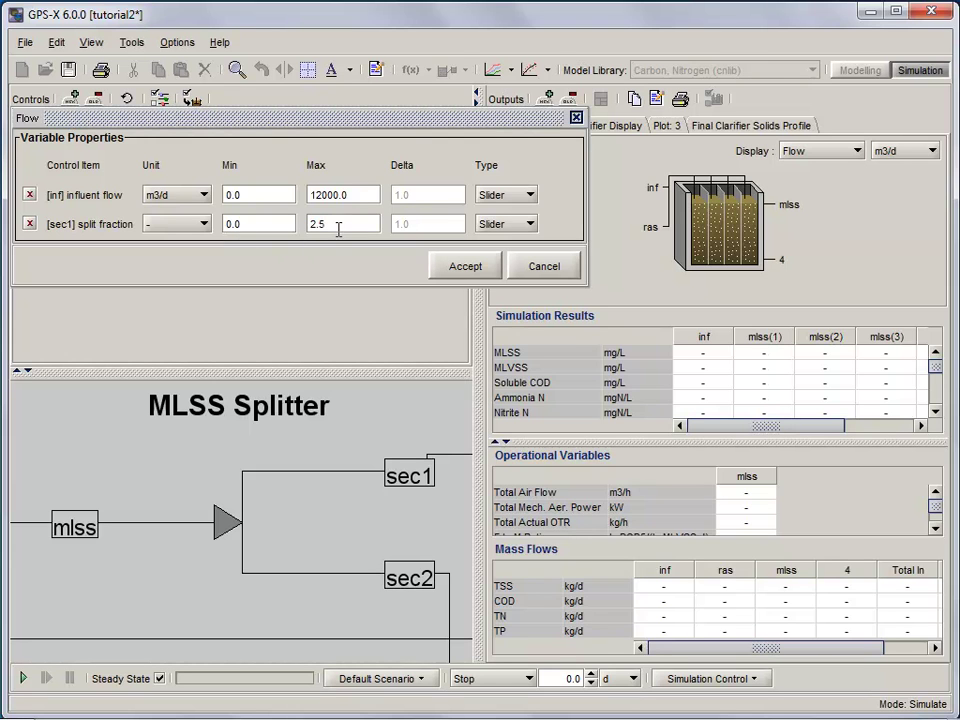
pyautogui.doubleClick(339, 223)
pyautogui.write('1')
pyautogui.click(521, 228)
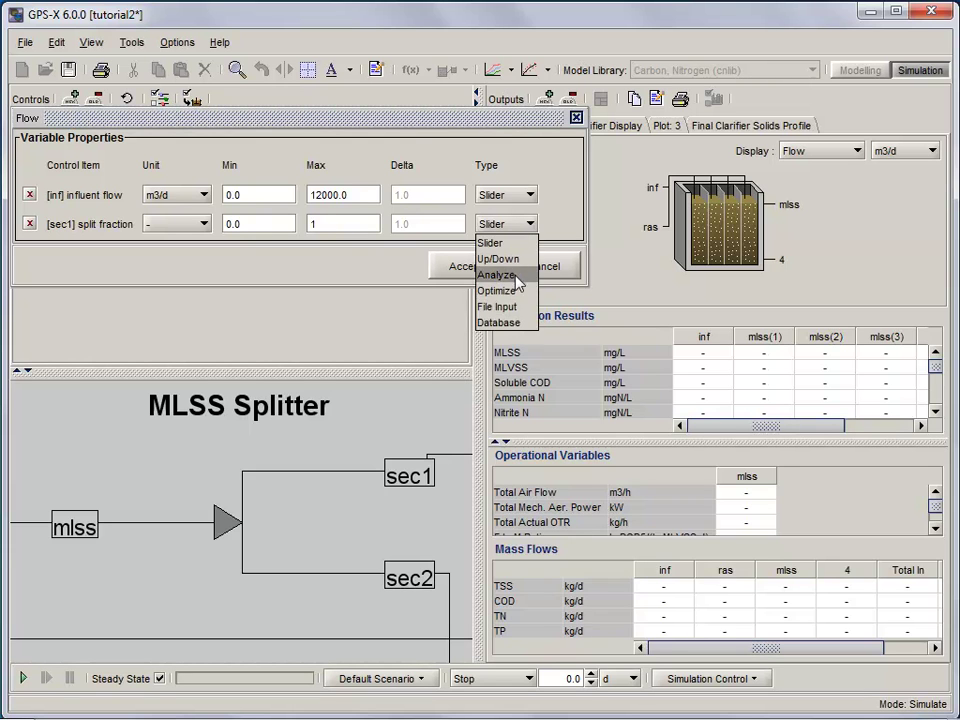
pyautogui.click(512, 250)
pyautogui.click(465, 265)
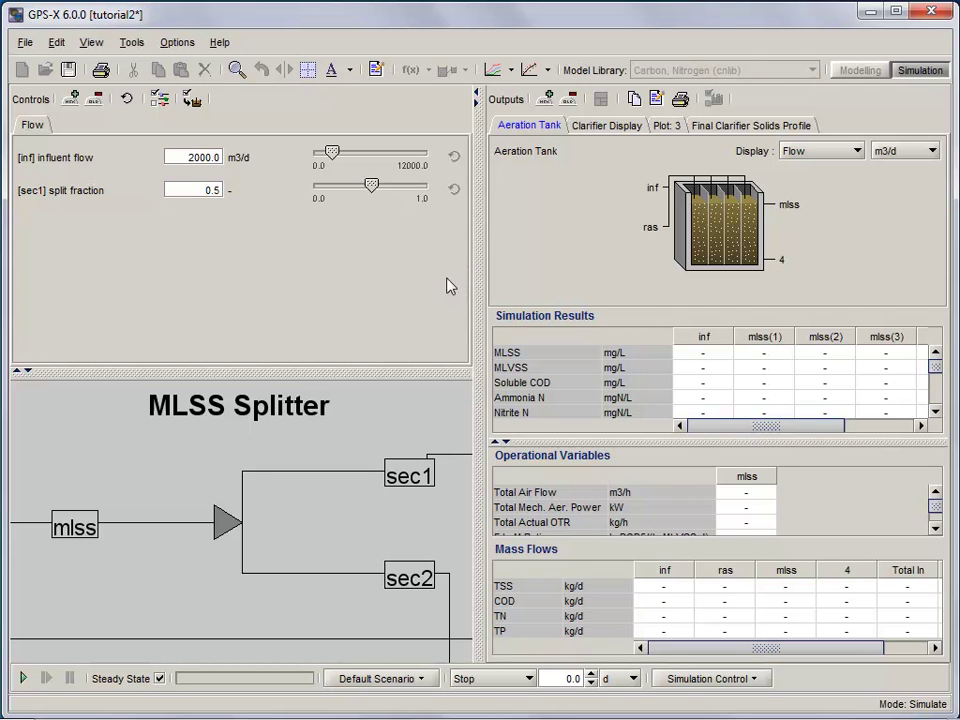
# Open a Final Clarifier 2 results display named Clarifier 2 Display, placed after the first.
pyautogui.scroll(-5, 263, 523)
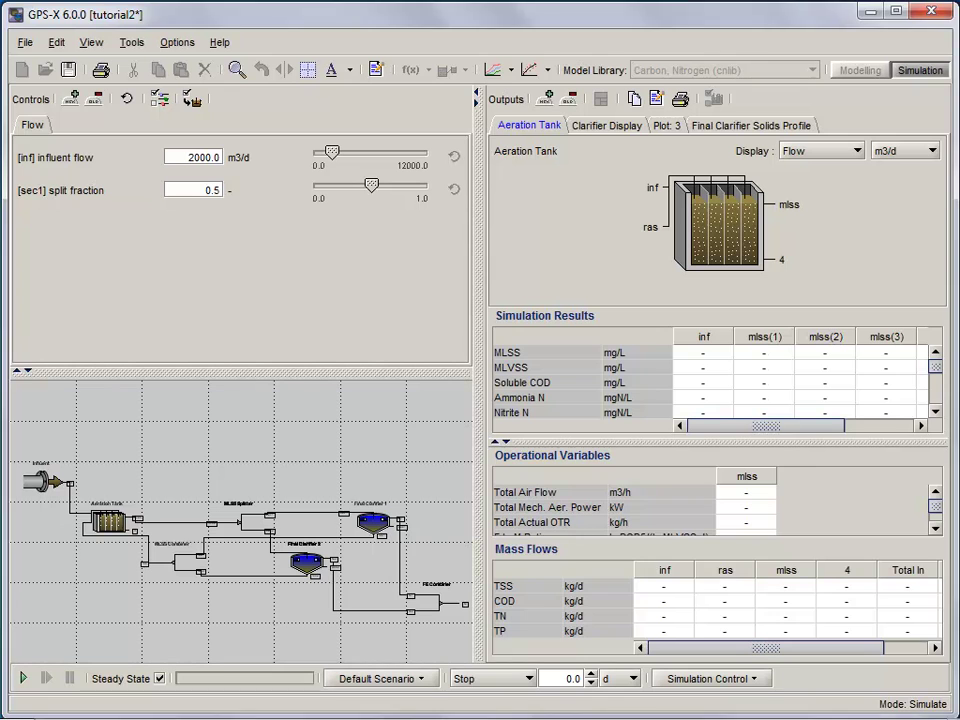
pyautogui.doubleClick(312, 568)
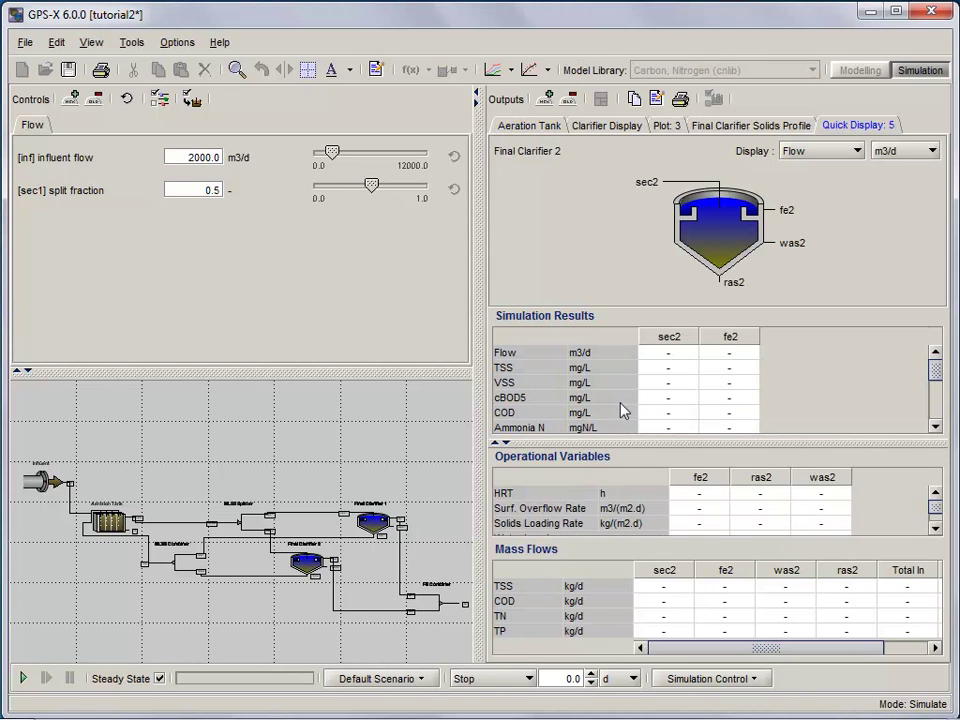
pyautogui.doubleClick(868, 125)
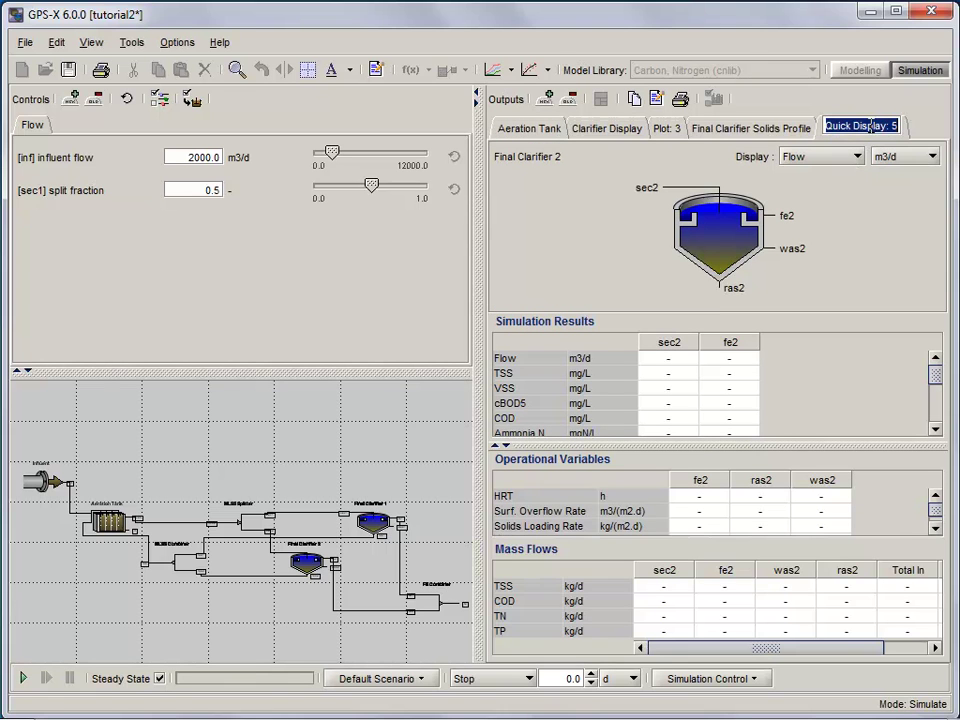
pyautogui.write('Cla')
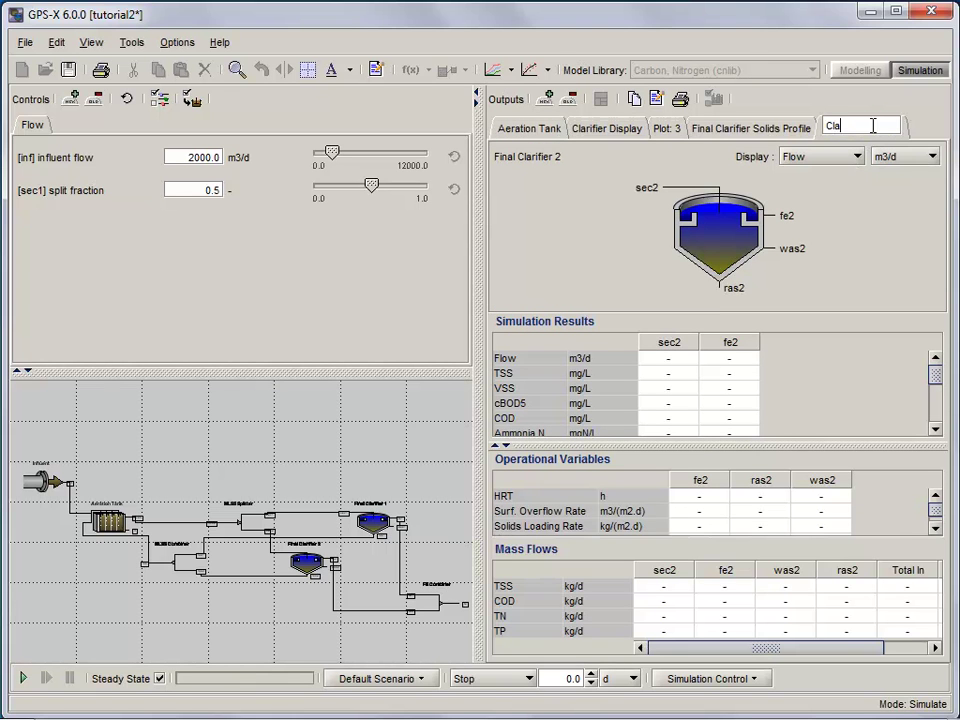
pyautogui.write('rifier 2 Display')
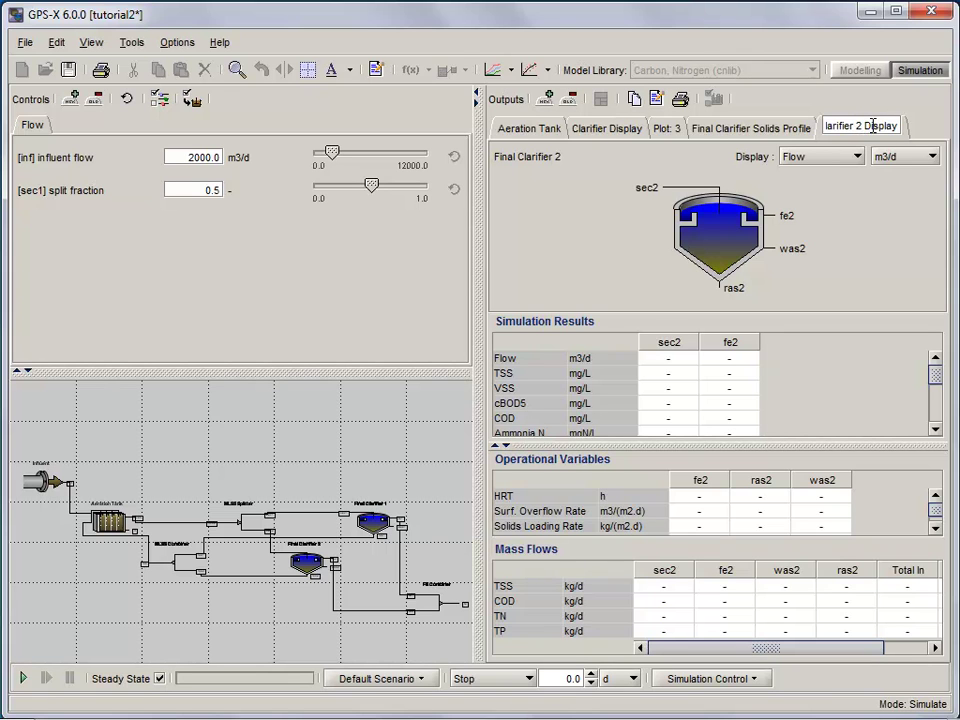
pyautogui.press('Return')
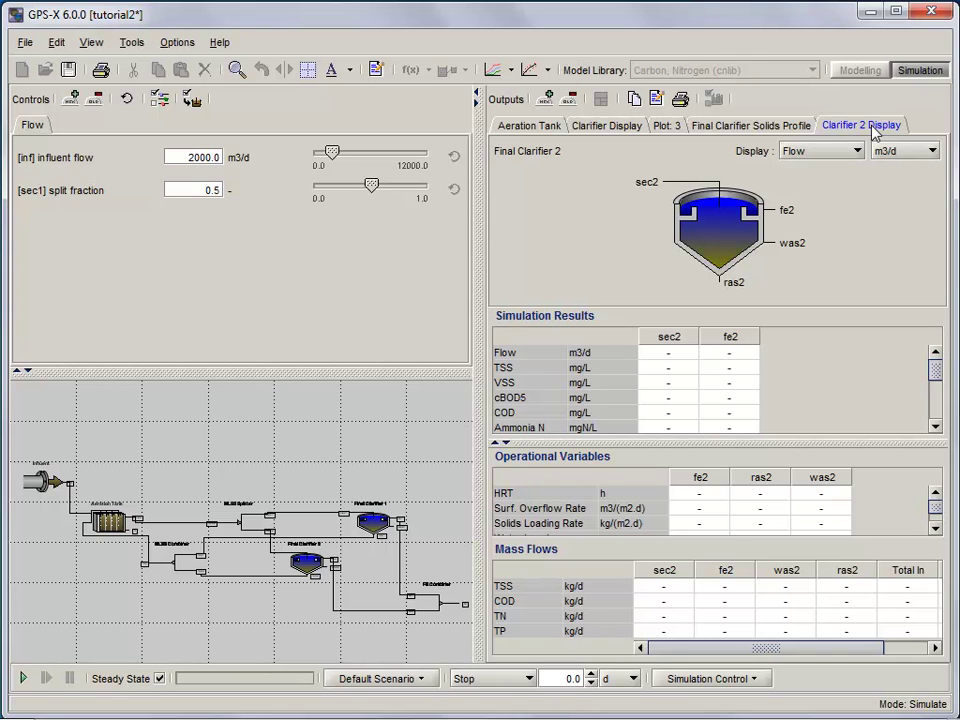
pyautogui.moveTo(873, 133); pyautogui.dragTo(652, 136)
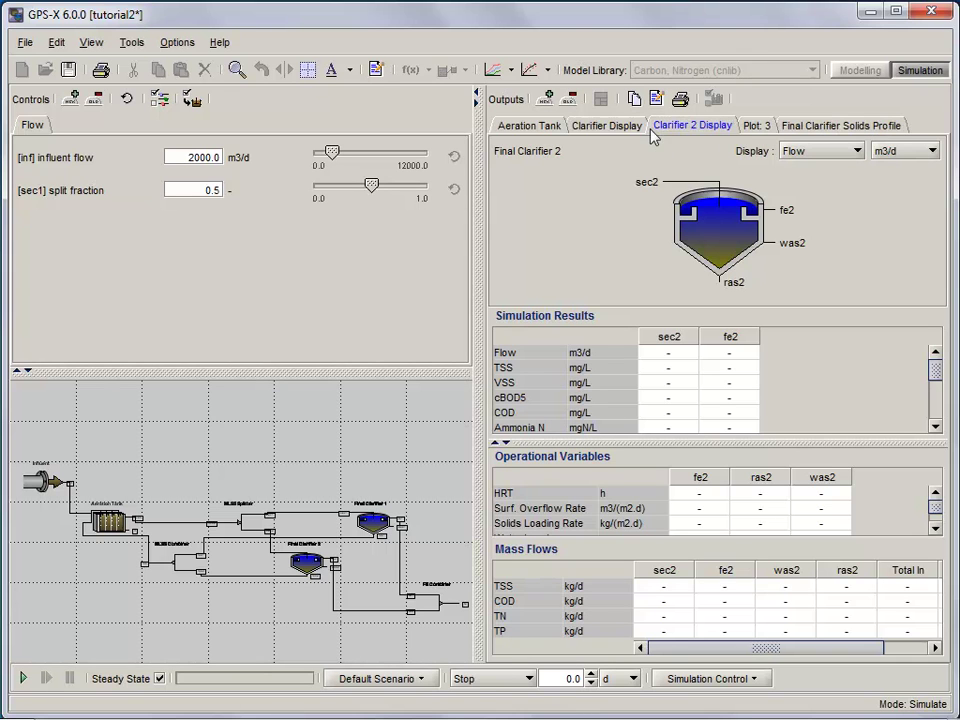
# Rename the first display Clarifier 1 Display and create a new empty Plot: 6.
pyautogui.click(627, 134)
pyautogui.doubleClick(626, 133)
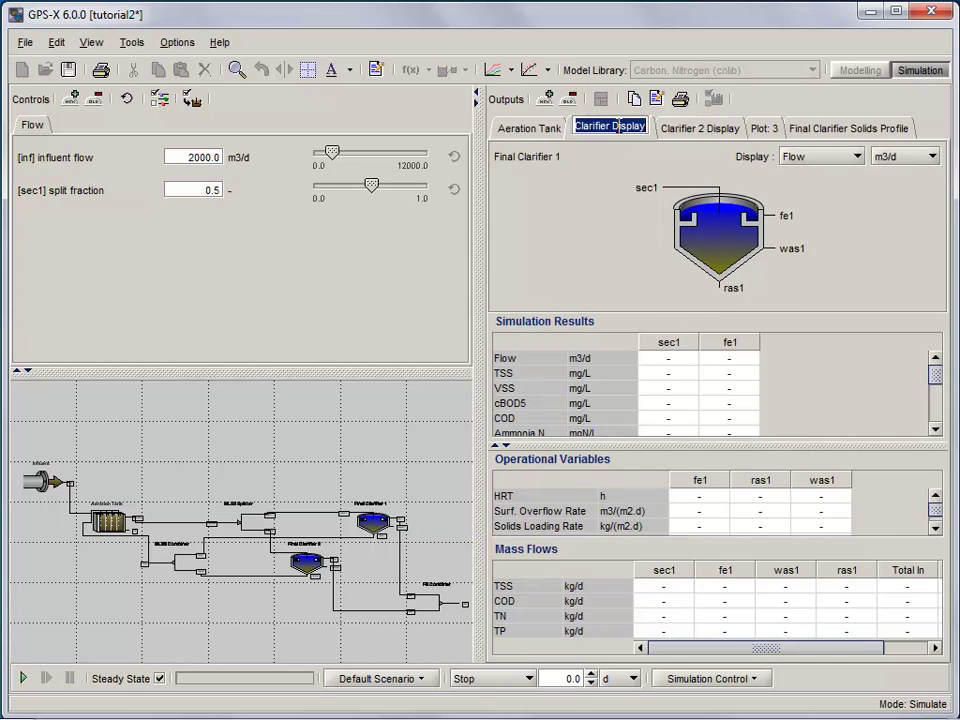
pyautogui.click(612, 126)
pyautogui.write('1')
pyautogui.press('Return')
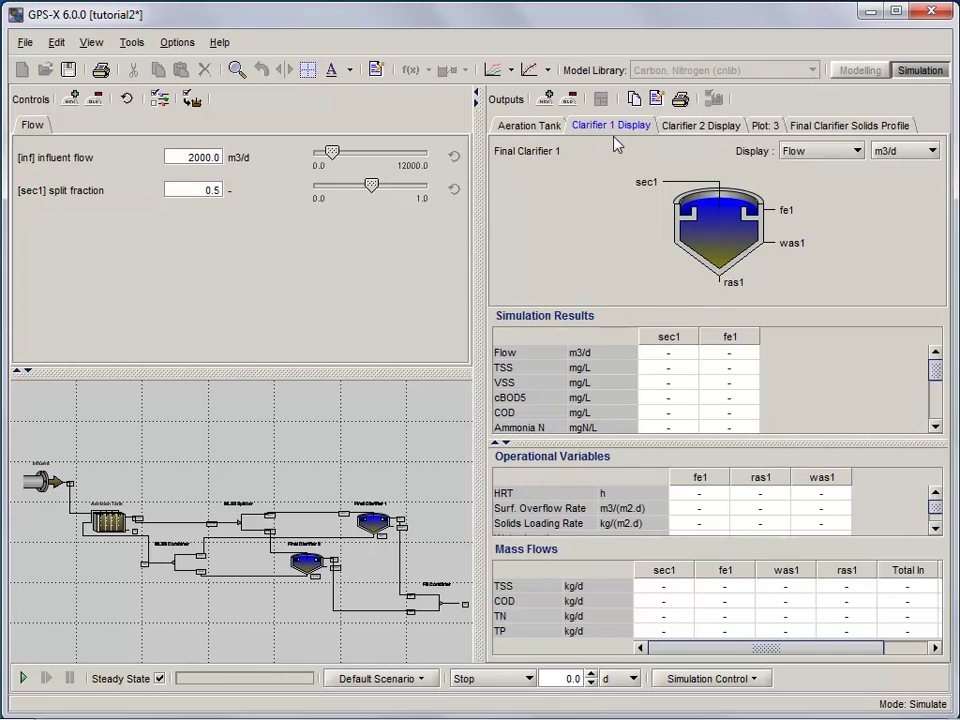
pyautogui.click(699, 126)
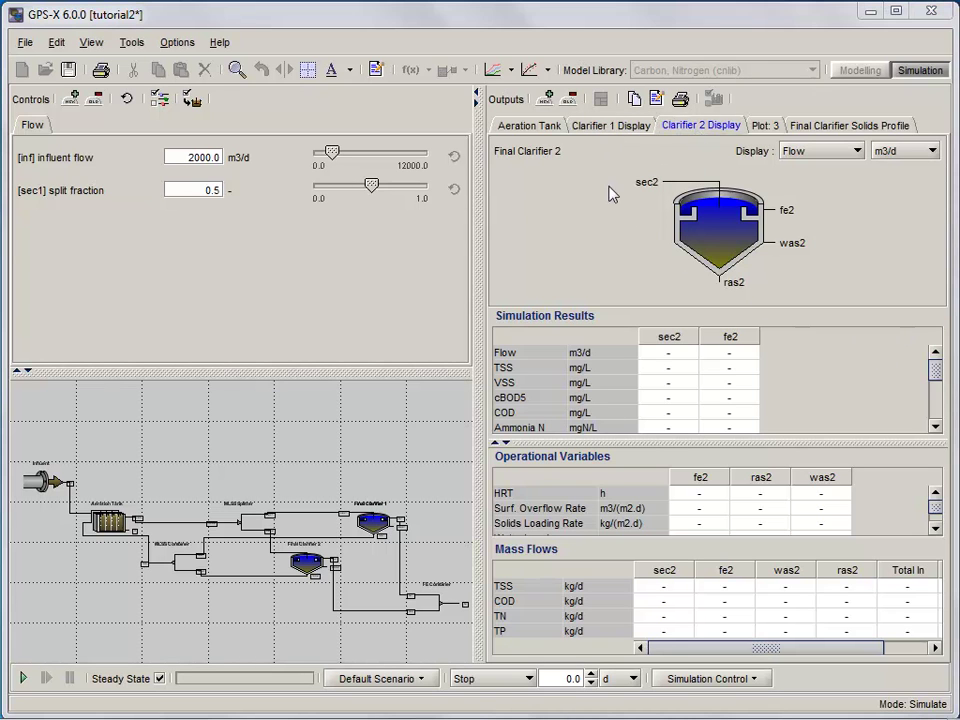
pyautogui.click(545, 99)
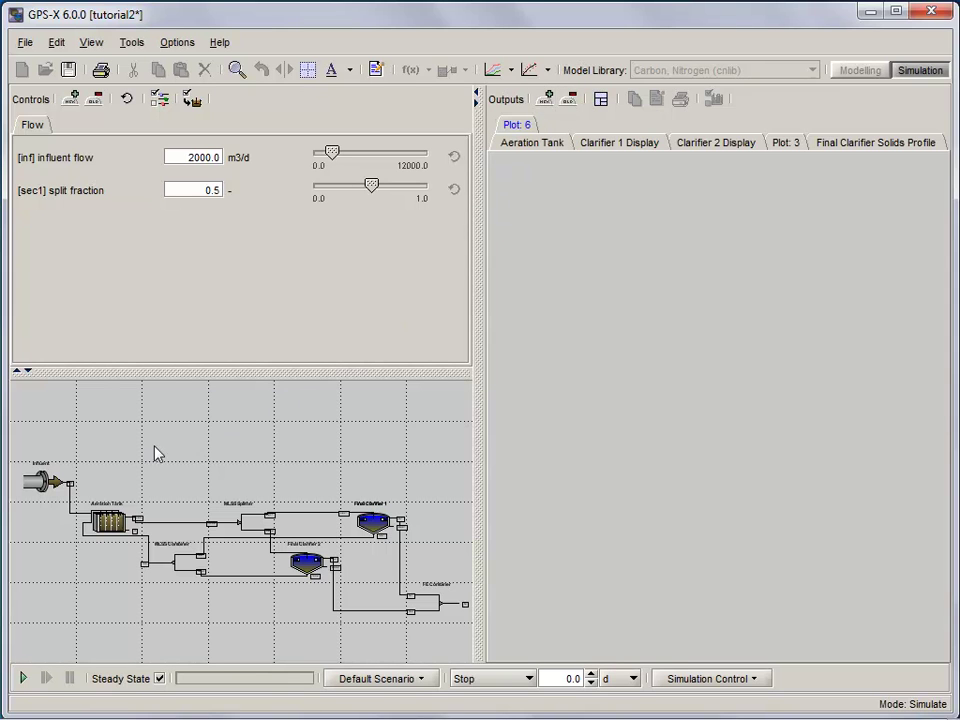
# Add an Output 1 graph of [inf] influent flow against time to Plot: 6.
pyautogui.rightClick(46, 483)
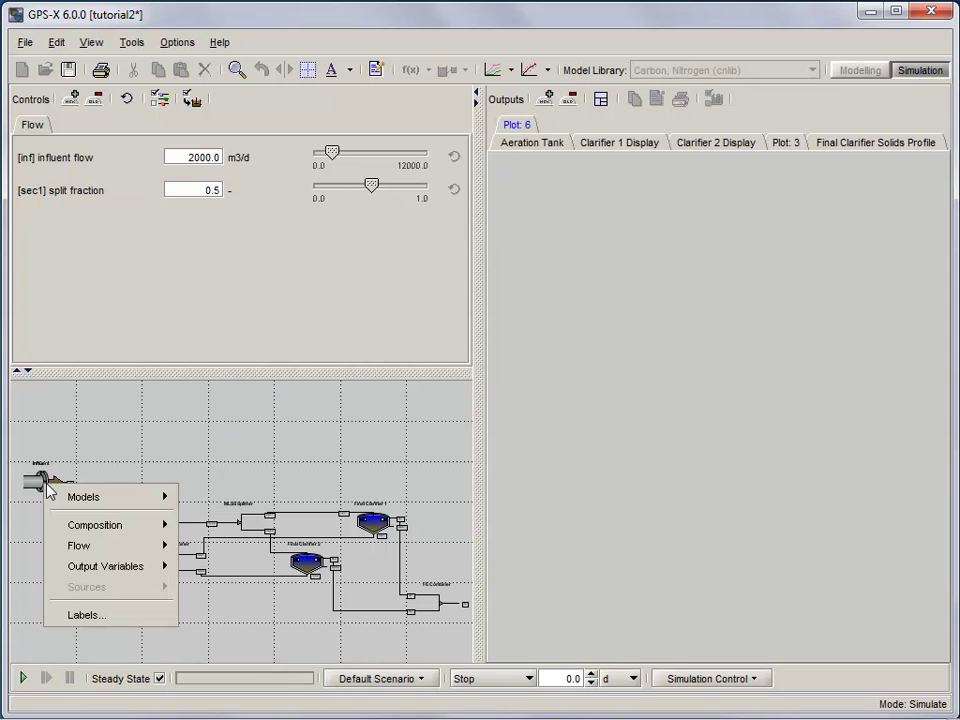
pyautogui.moveTo(104, 573)
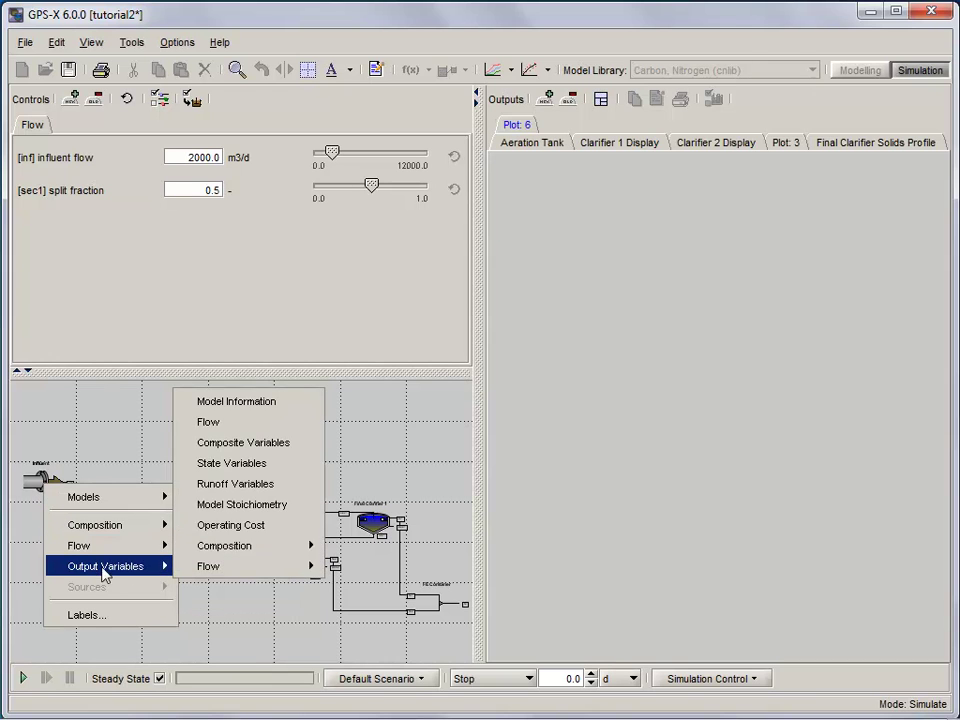
pyautogui.click(240, 428)
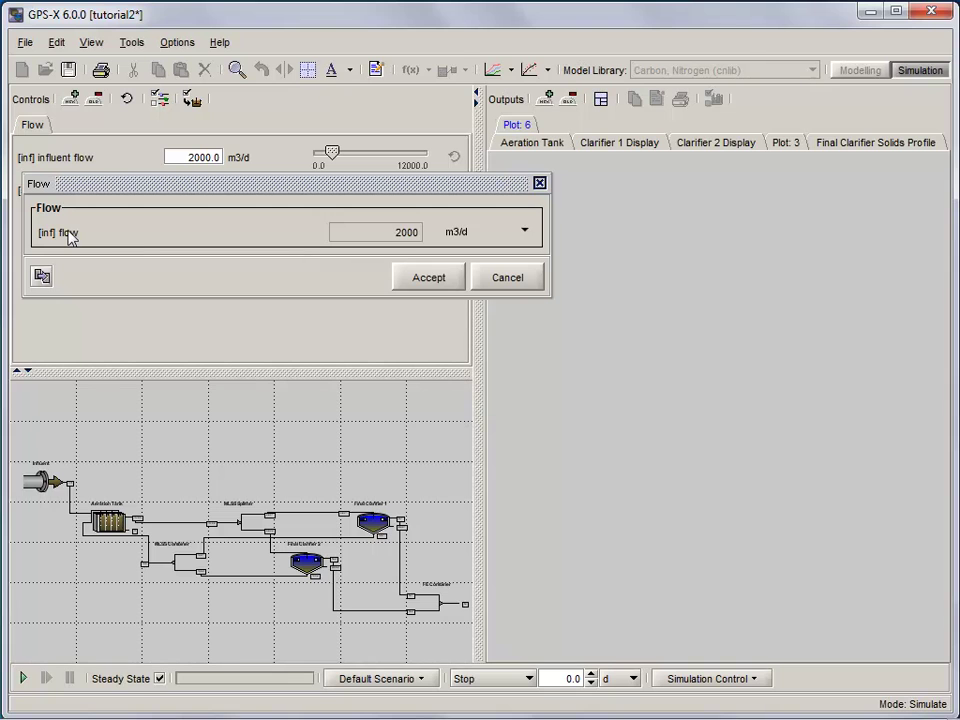
pyautogui.moveTo(70, 235); pyautogui.dragTo(574, 206)
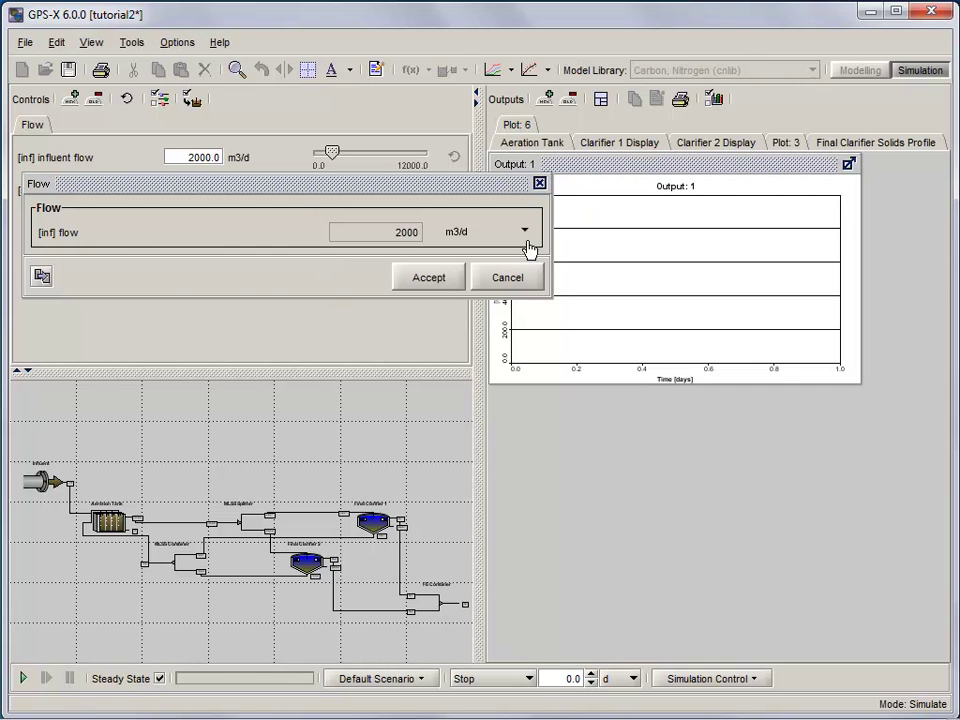
pyautogui.click(428, 280)
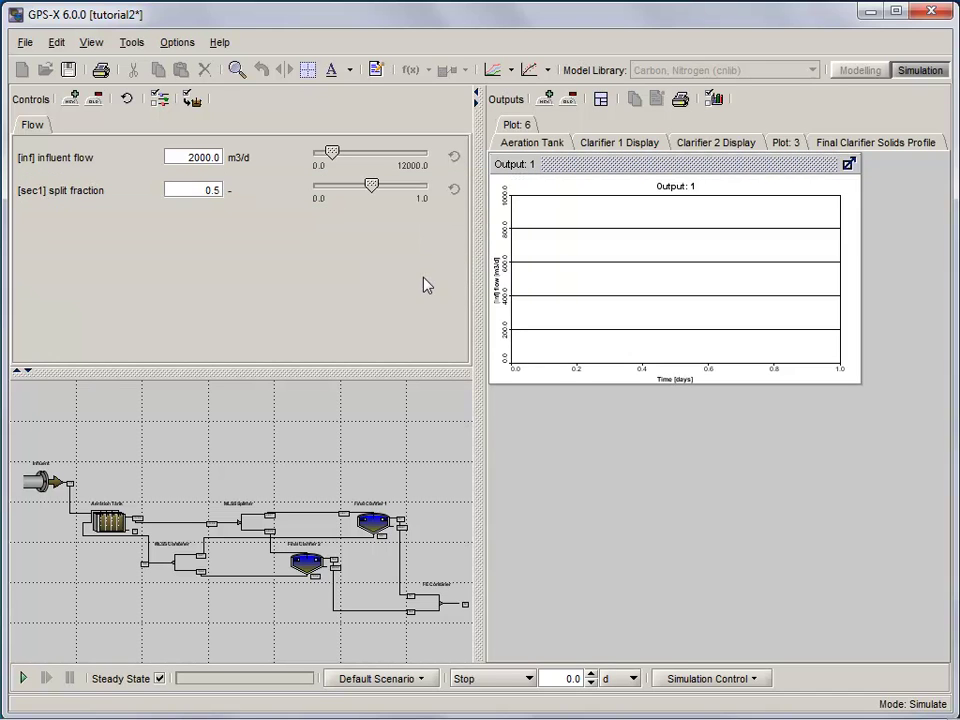
# Add final effluent [fe] total suspended solids to the Output 2 graph.
pyautogui.rightClick(462, 605)
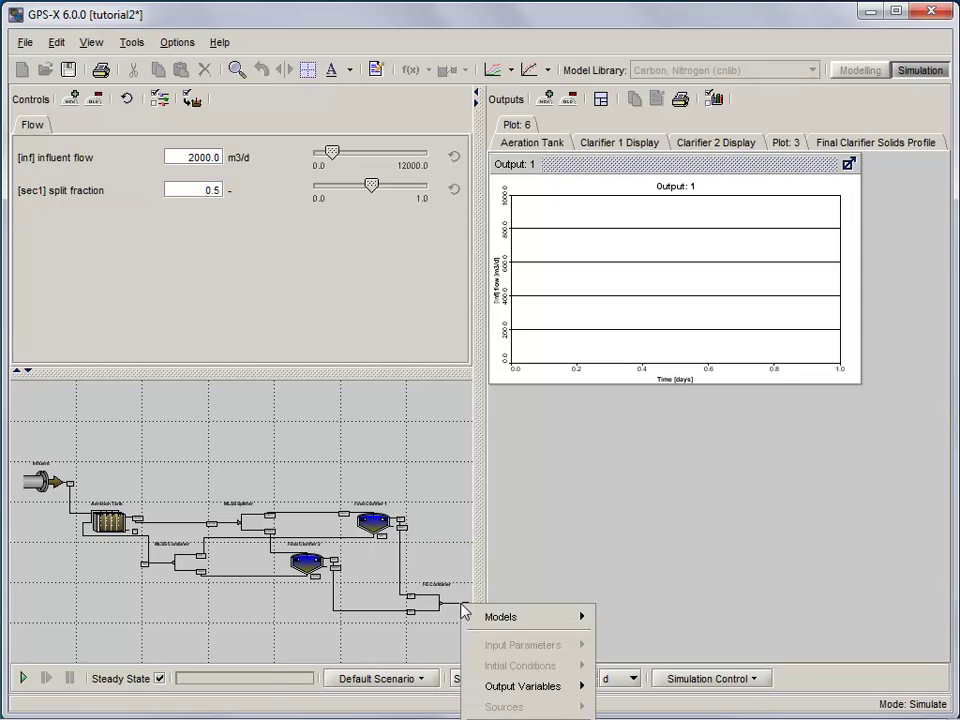
pyautogui.moveTo(513, 690)
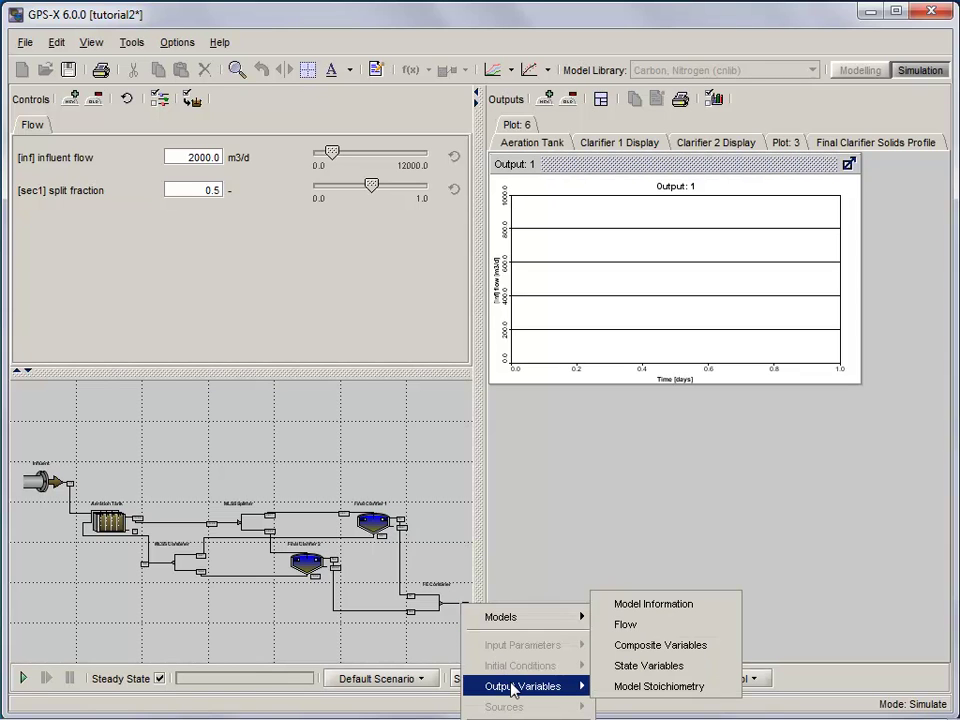
pyautogui.click(622, 652)
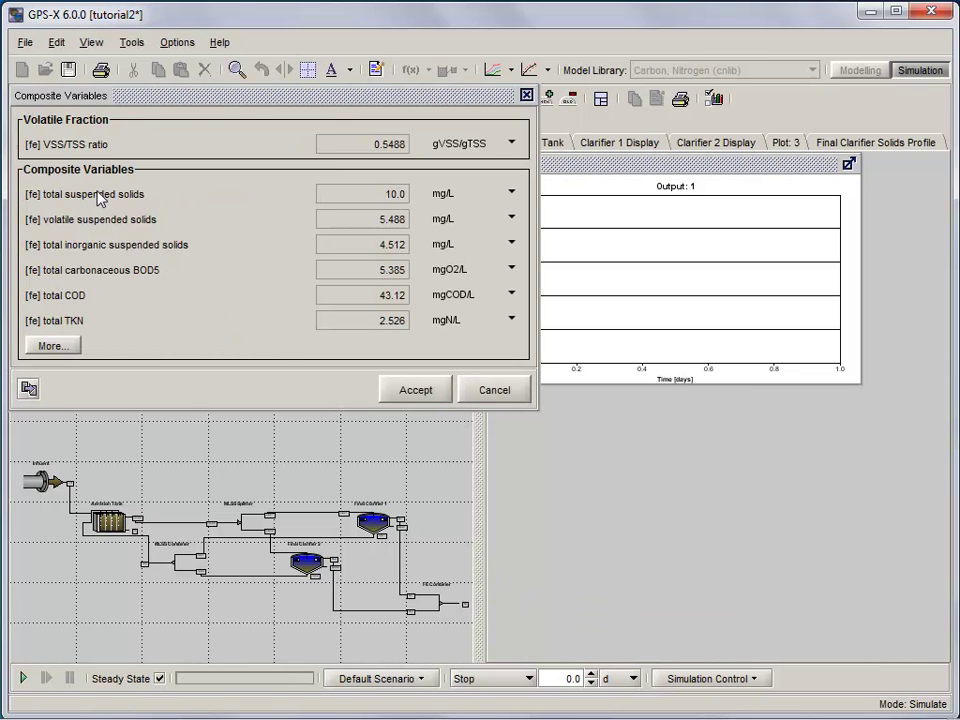
pyautogui.moveTo(104, 196); pyautogui.dragTo(619, 531)
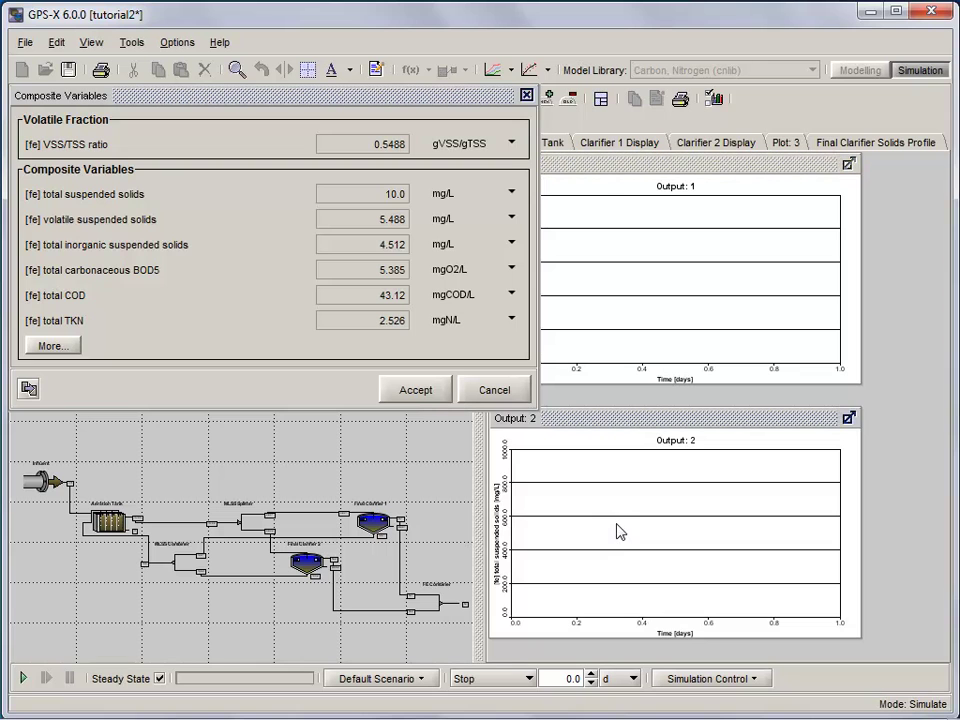
pyautogui.click(418, 393)
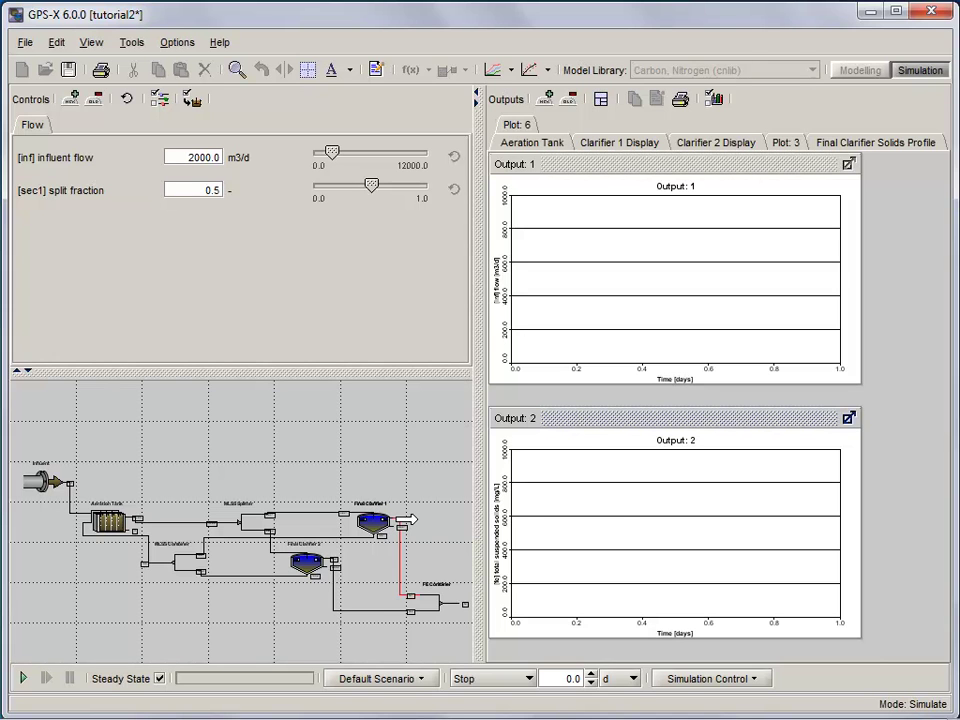
# Add Final Clarifier 1 and Final Clarifier 2 outlet total suspended solids to Output 2.
pyautogui.rightClick(408, 520)
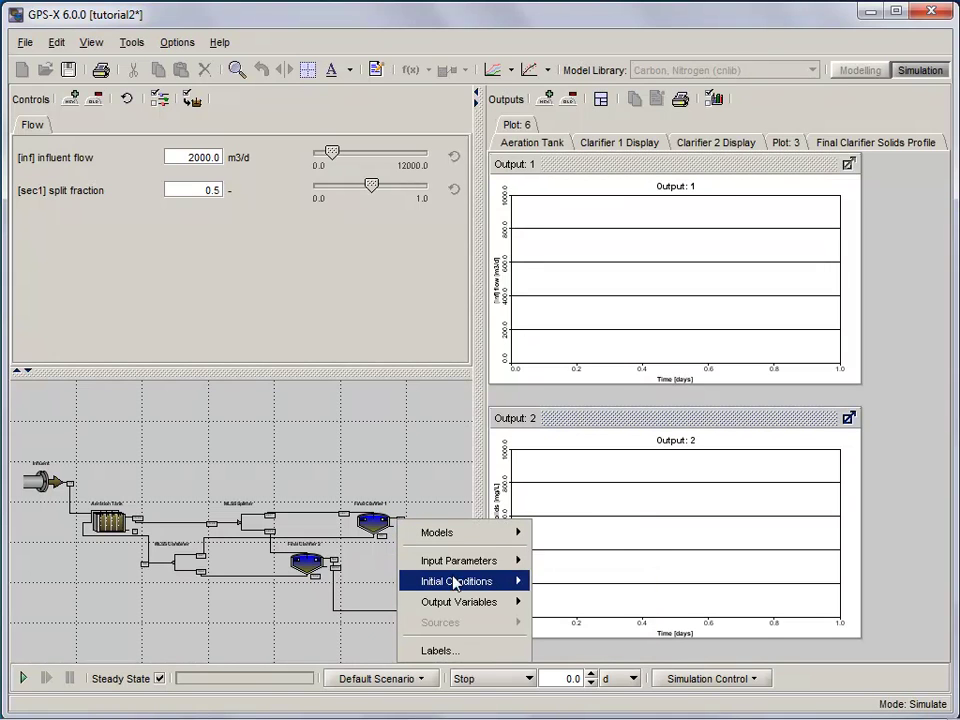
pyautogui.moveTo(463, 604)
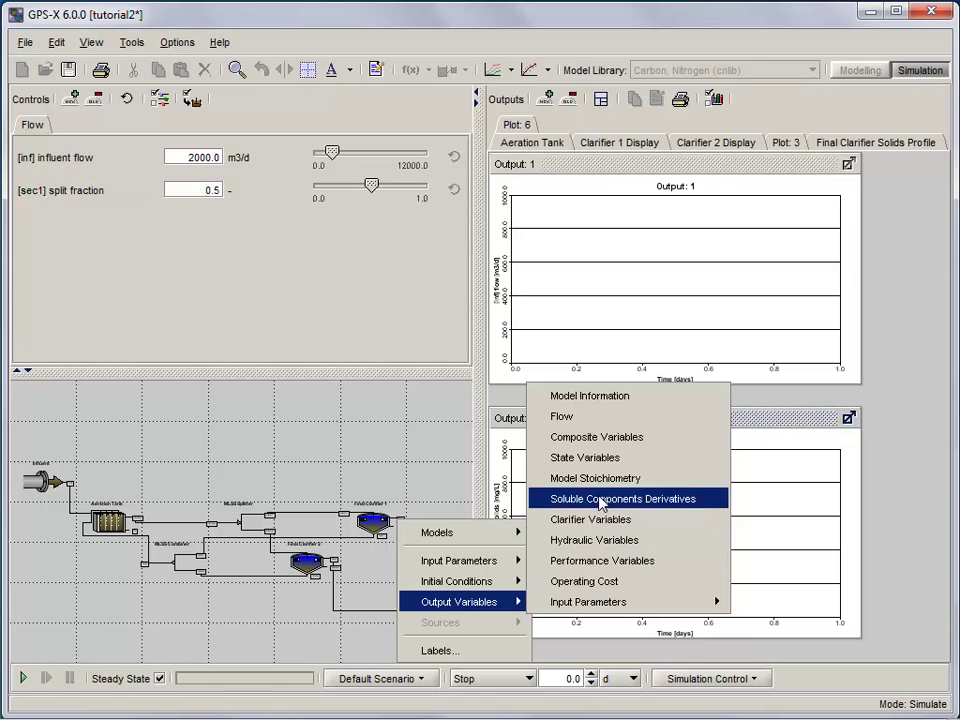
pyautogui.click(597, 437)
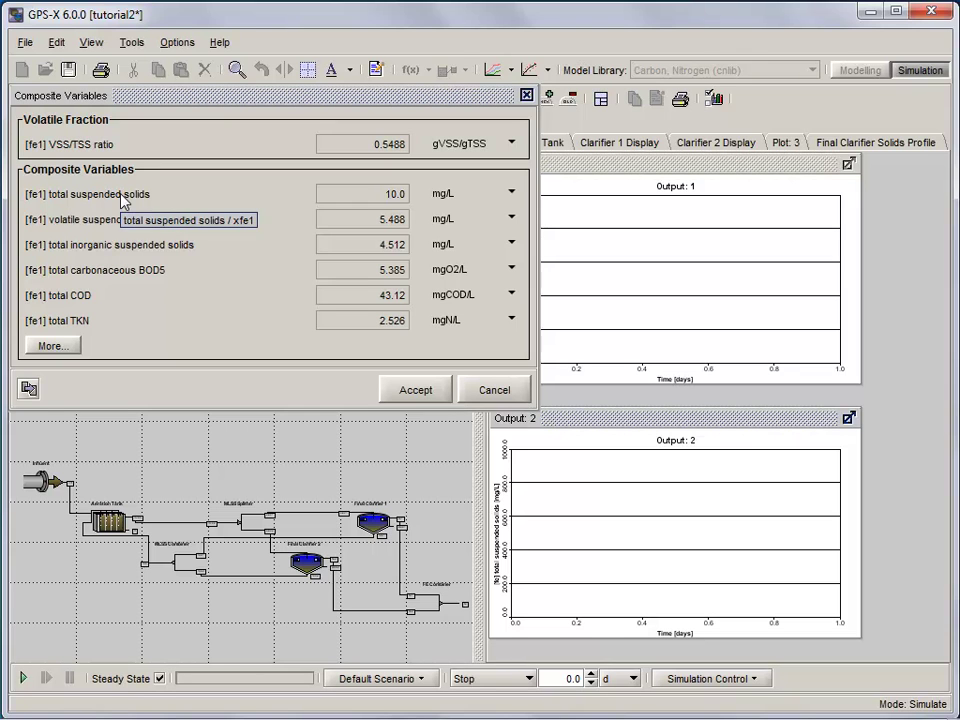
pyautogui.moveTo(122, 200); pyautogui.dragTo(579, 519)
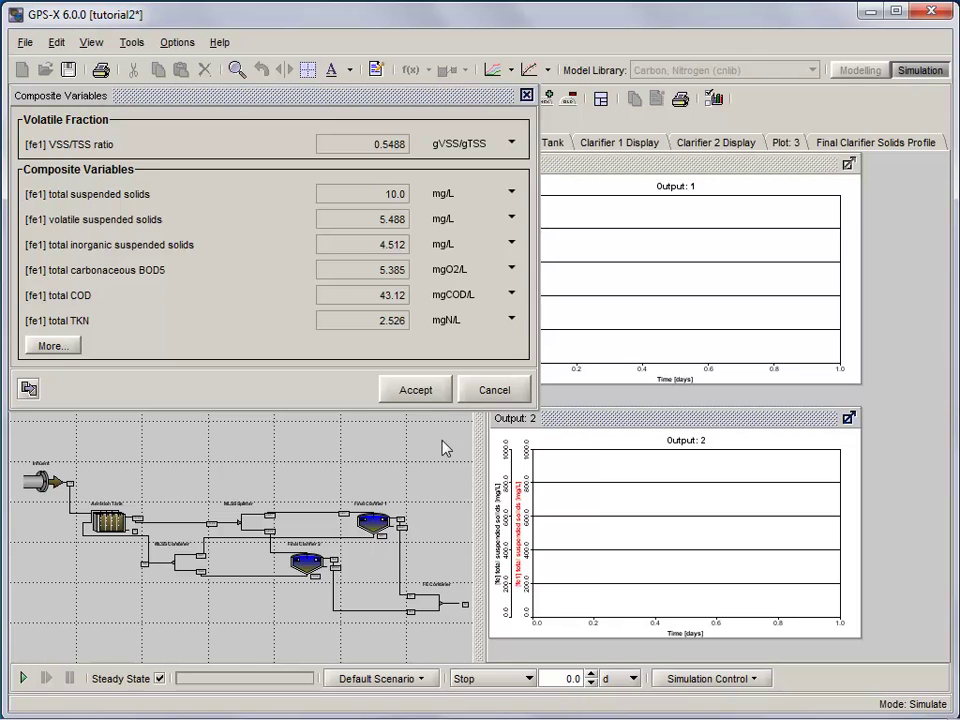
pyautogui.click(415, 396)
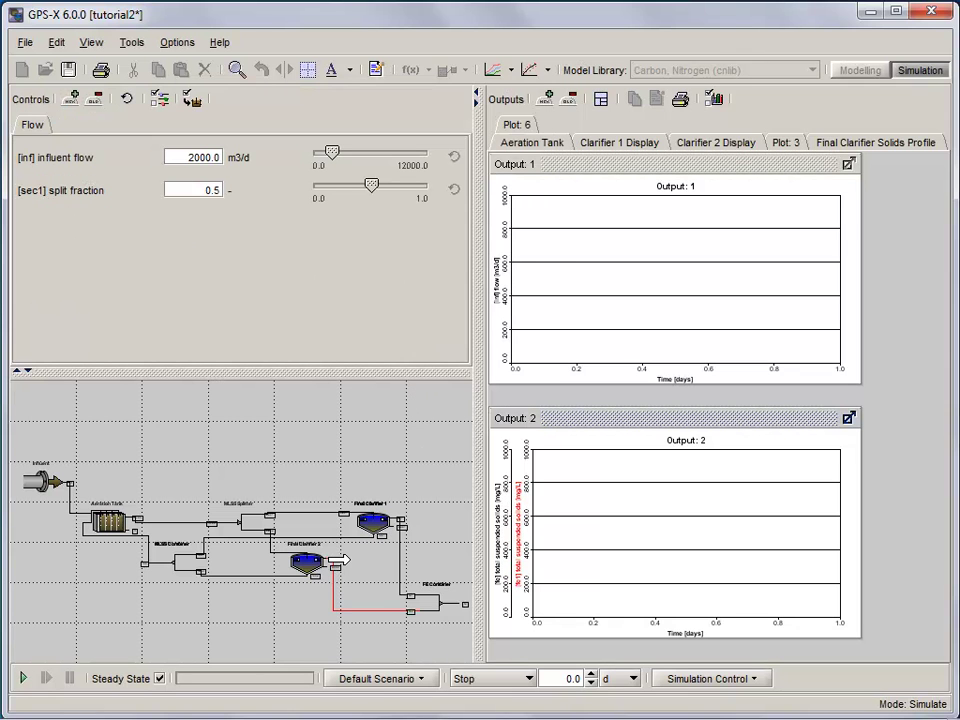
pyautogui.rightClick(332, 562)
pyautogui.moveTo(410, 648)
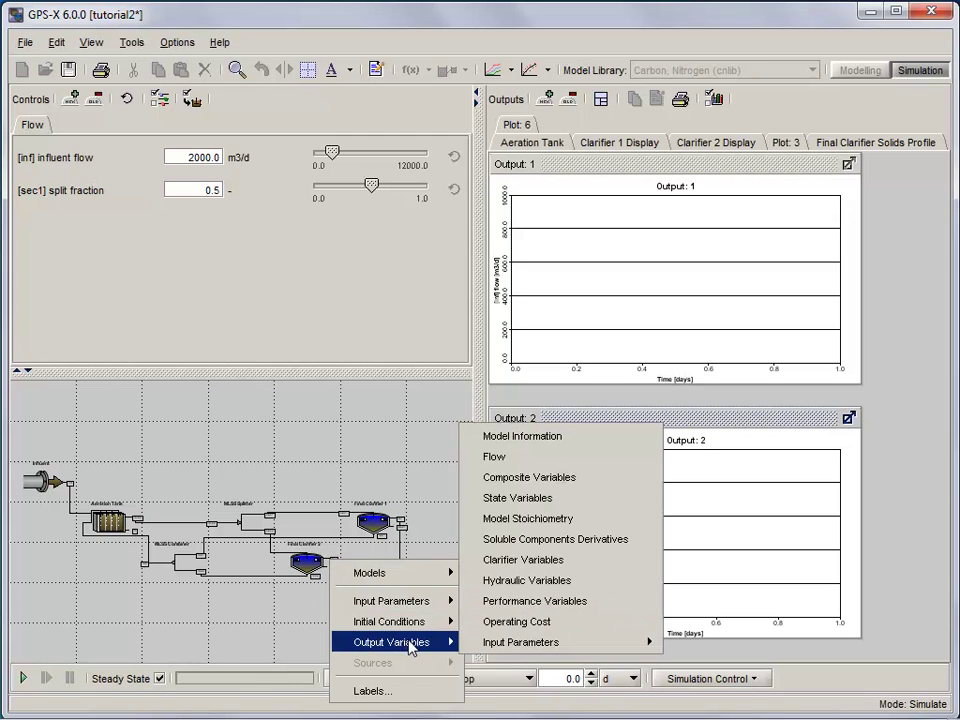
pyautogui.click(530, 478)
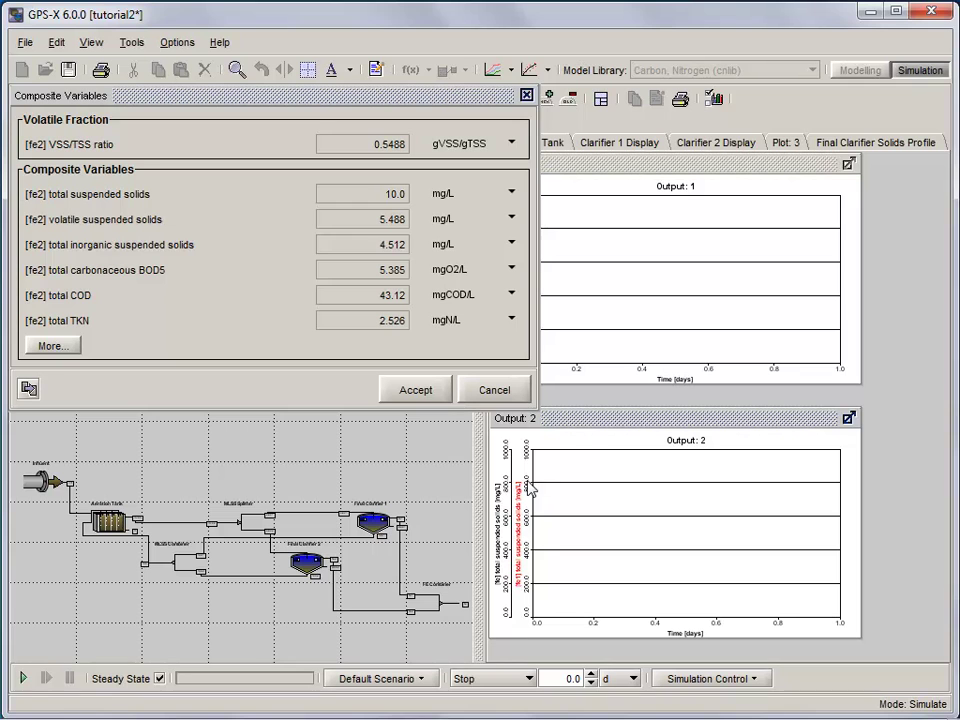
pyautogui.moveTo(130, 203); pyautogui.dragTo(566, 516)
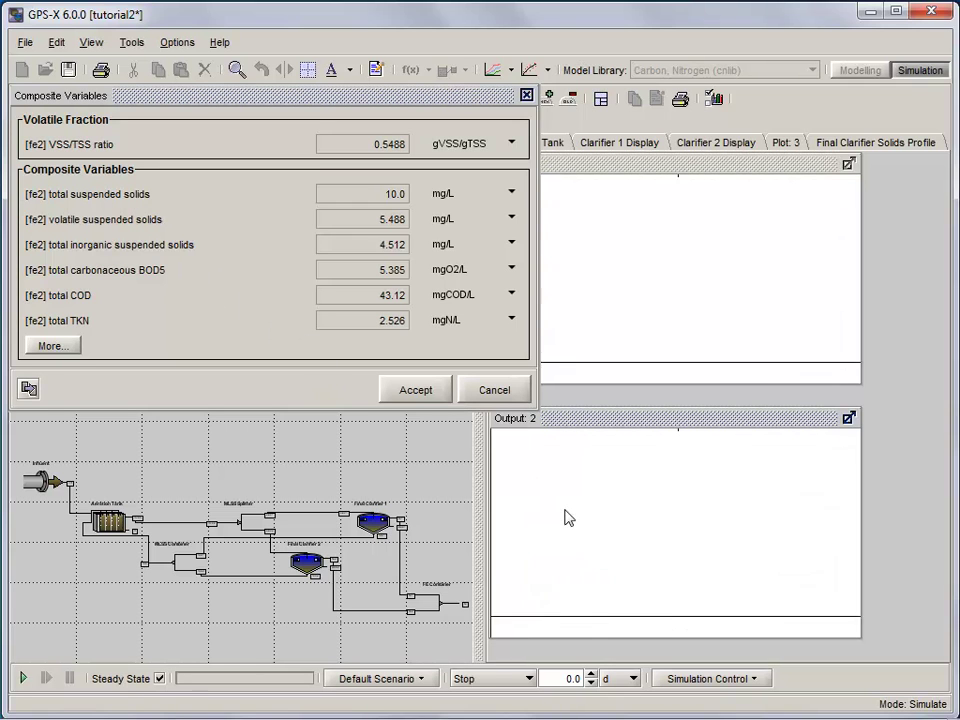
pyautogui.click(428, 396)
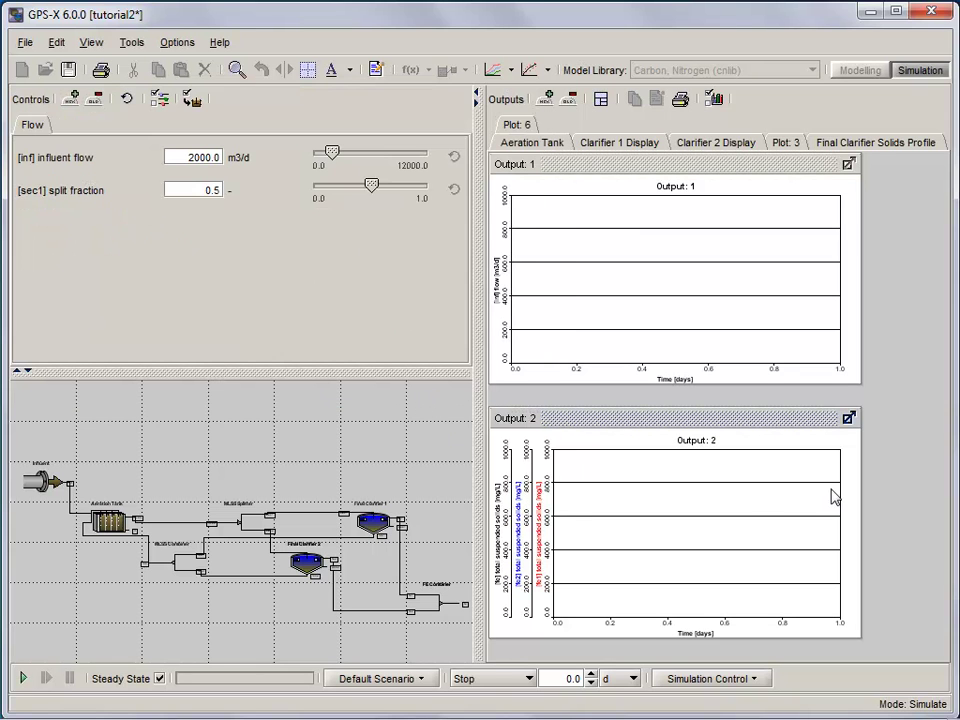
# Tile the output graphs and title Output 1 'Flow' with an axis maximum of 10.
pyautogui.click(603, 101)
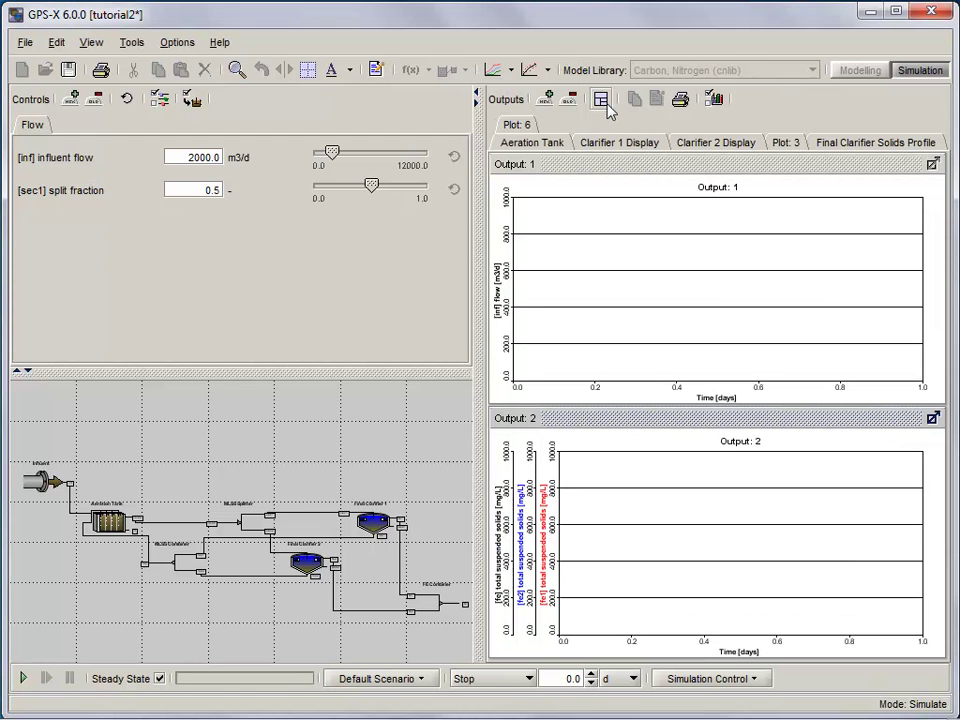
pyautogui.click(925, 392)
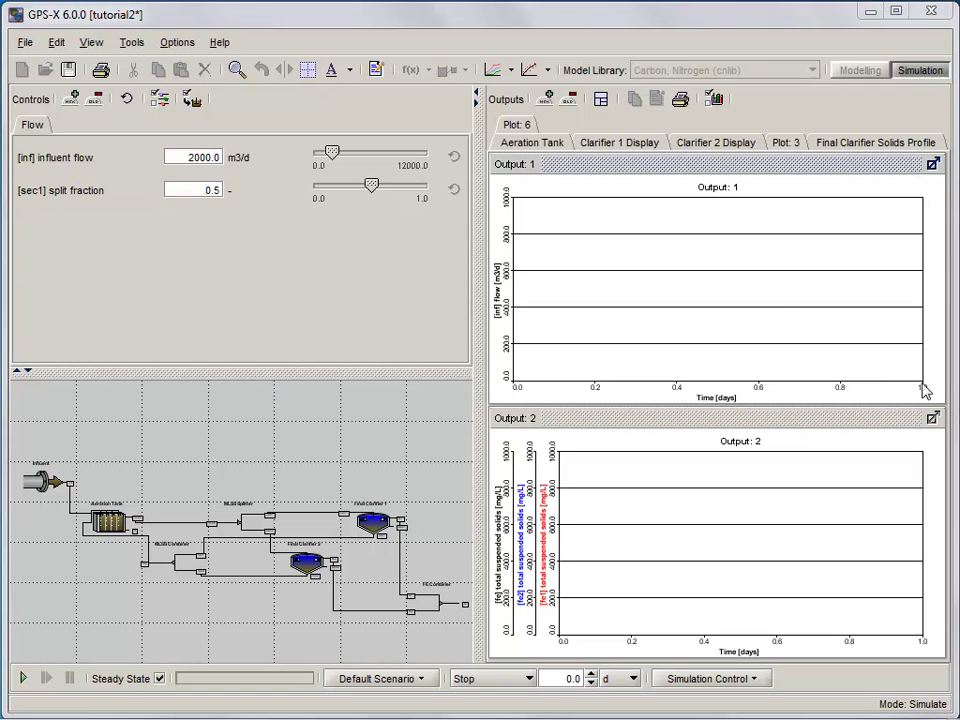
pyautogui.rightClick(609, 249)
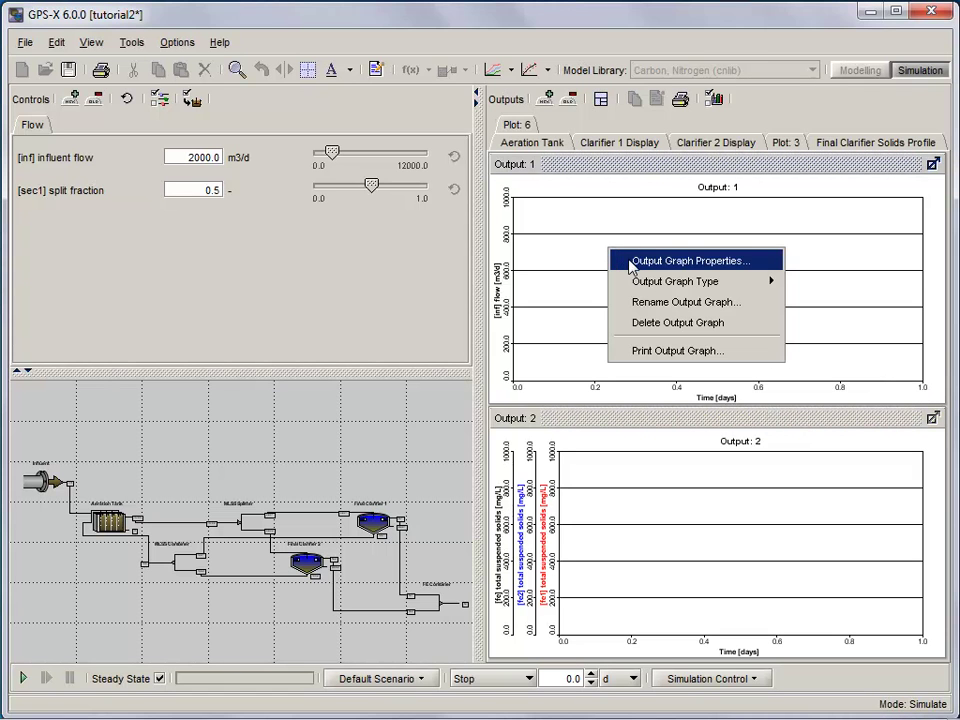
pyautogui.click(632, 262)
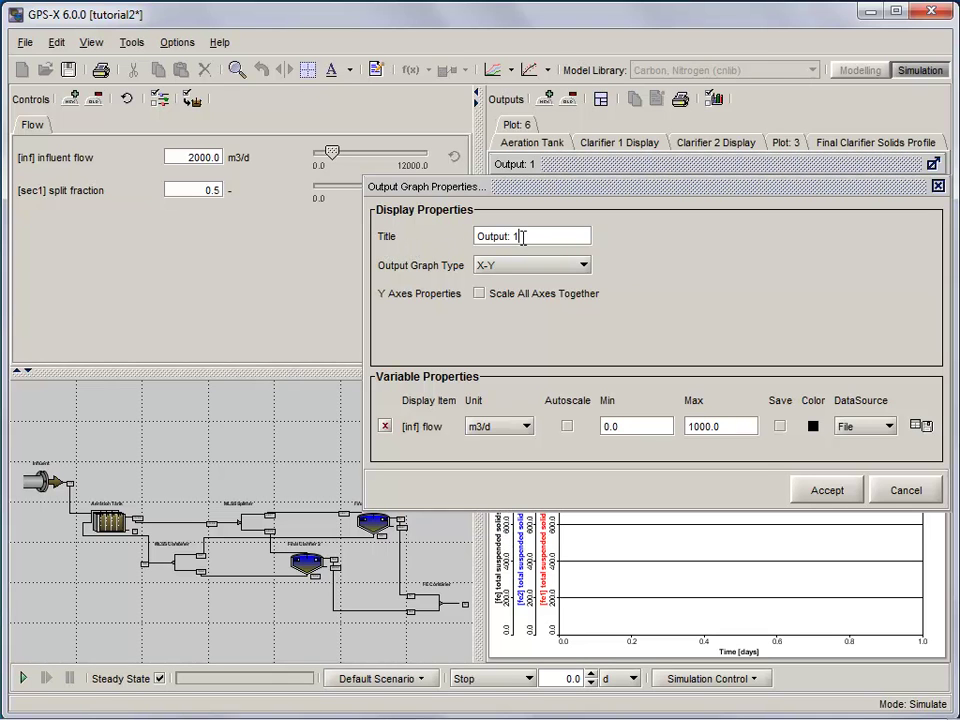
pyautogui.moveTo(520, 236); pyautogui.dragTo(479, 236)
pyautogui.write('Flow')
pyautogui.moveTo(735, 428); pyautogui.dragTo(686, 430)
pyautogui.write('10')
pyautogui.click(840, 506)
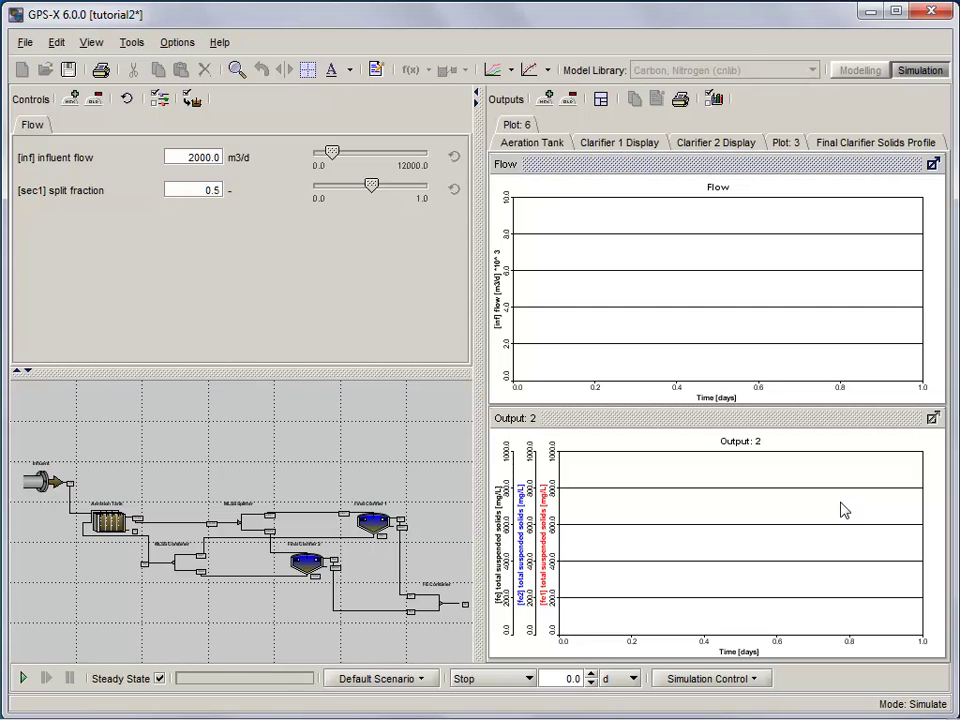
pyautogui.rightClick(692, 537)
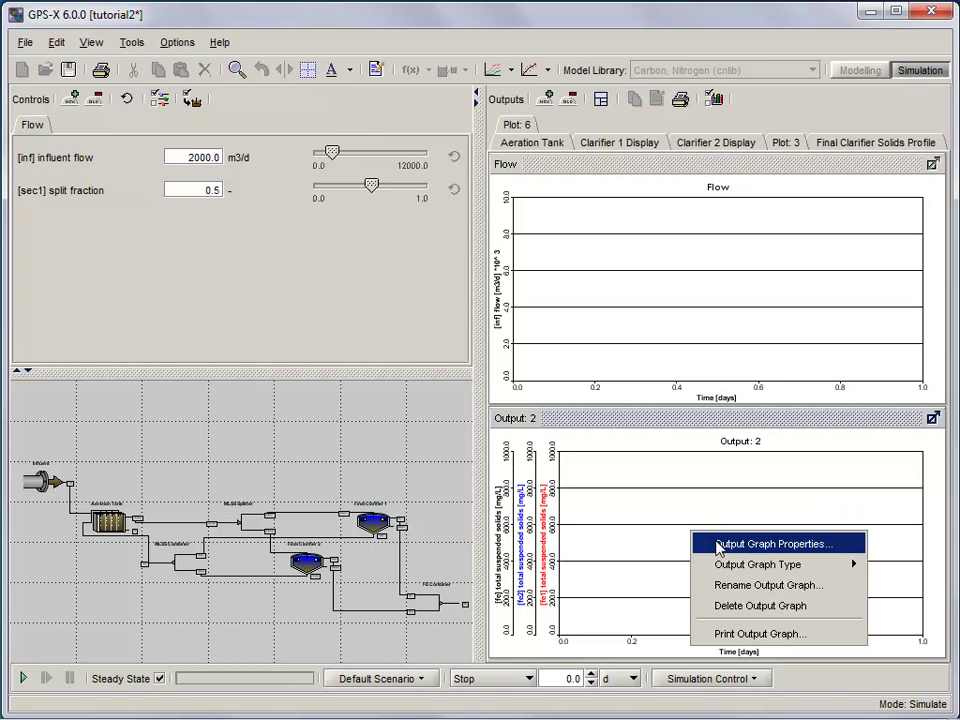
# Title Output 2 'Suspended Solids' with an axis maximum of 150.
pyautogui.click(718, 546)
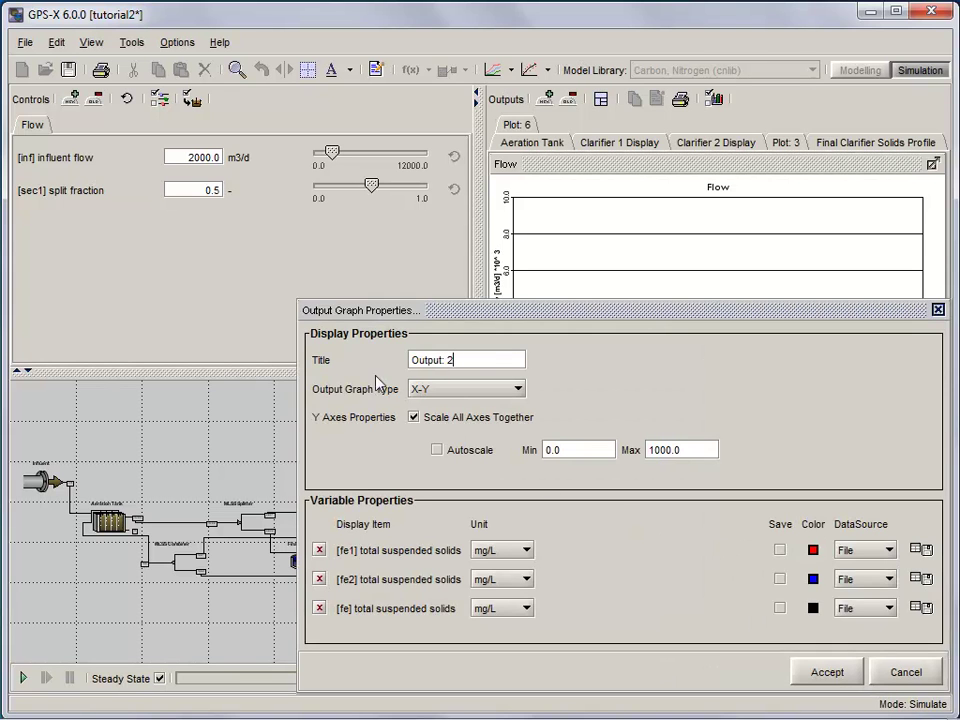
pyautogui.moveTo(458, 360); pyautogui.dragTo(409, 367)
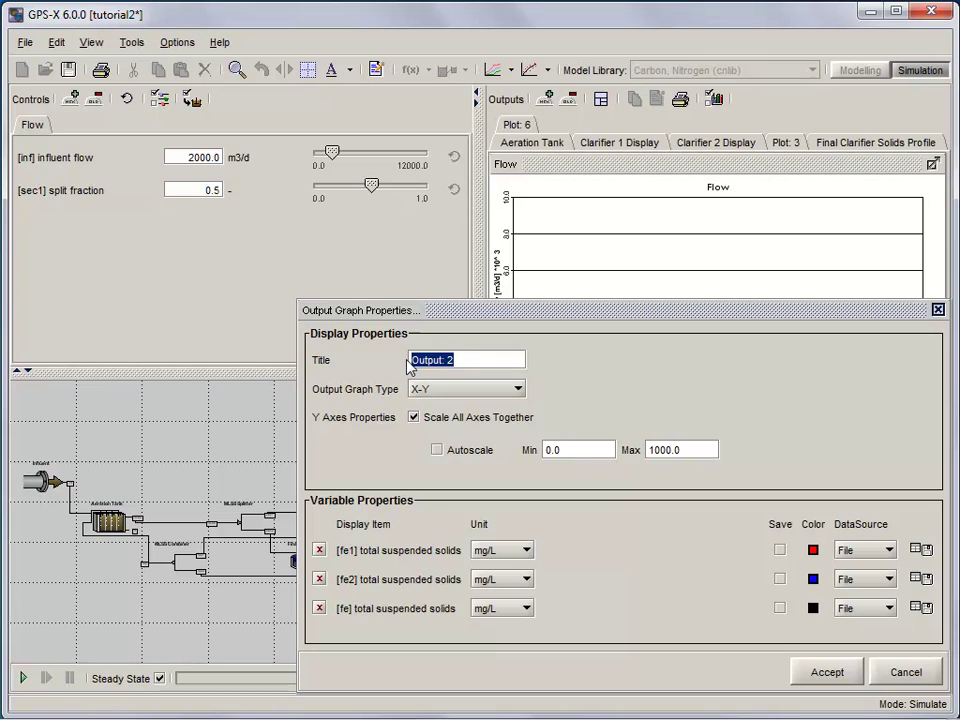
pyautogui.write('Suspended')
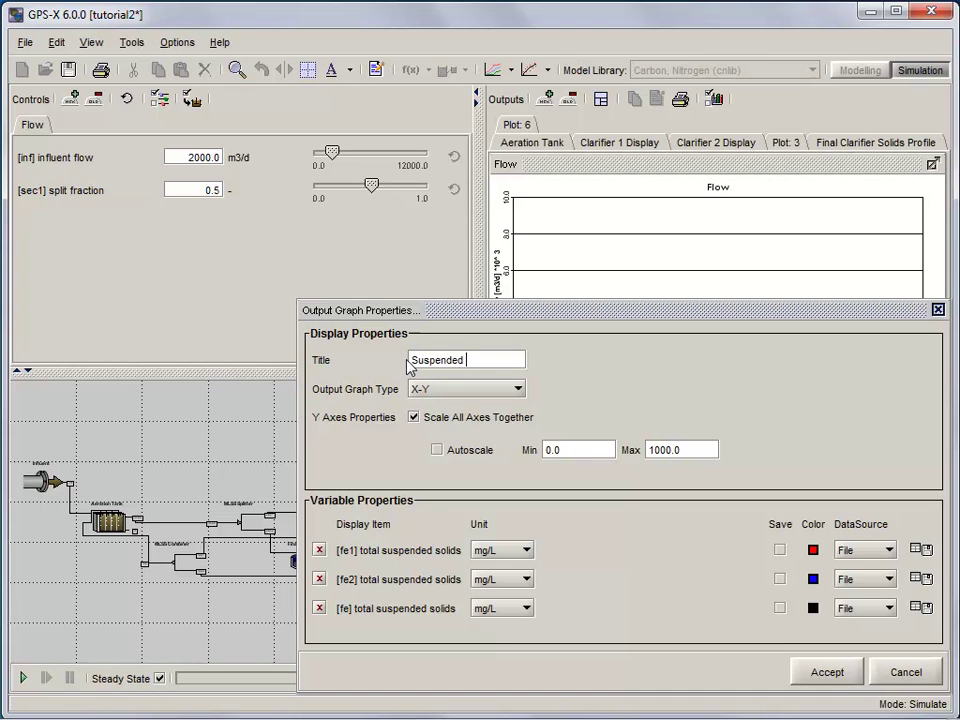
pyautogui.write(' Solids')
pyautogui.moveTo(704, 450); pyautogui.dragTo(648, 452)
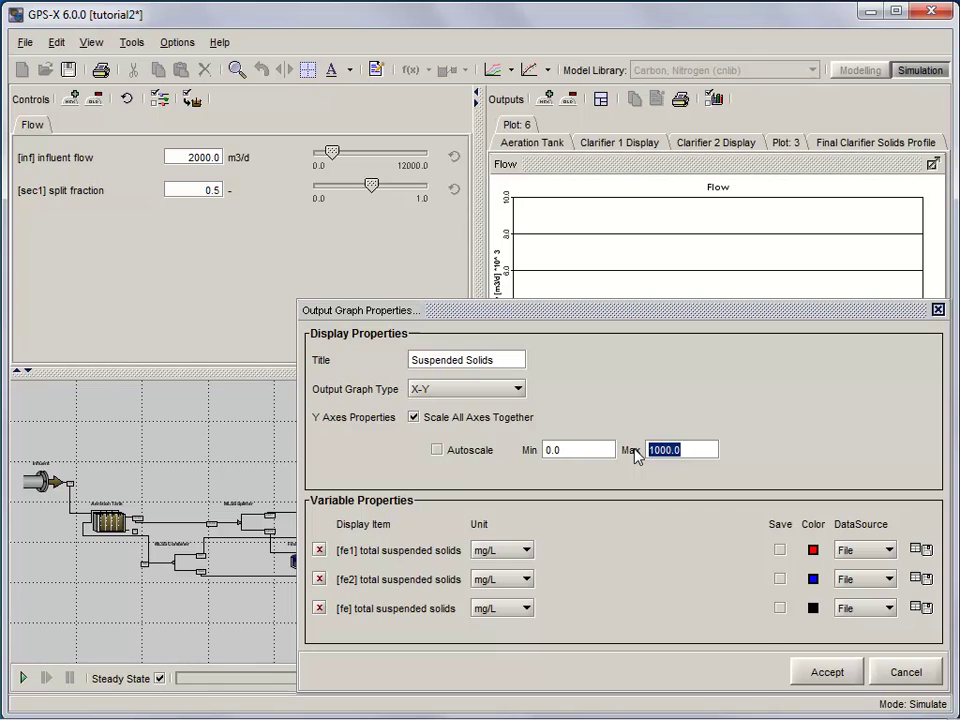
pyautogui.write('150')
# Set [fe], [fe1] and [fe2] total suspended solids units to g/m3 and apply.
pyautogui.click(526, 550)
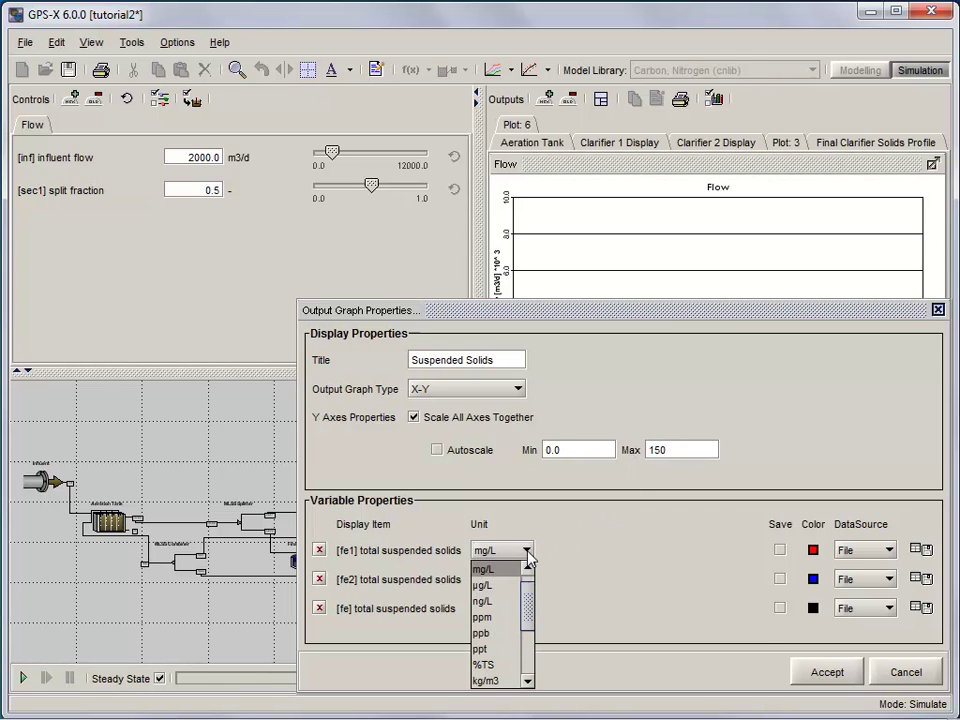
pyautogui.click(528, 567)
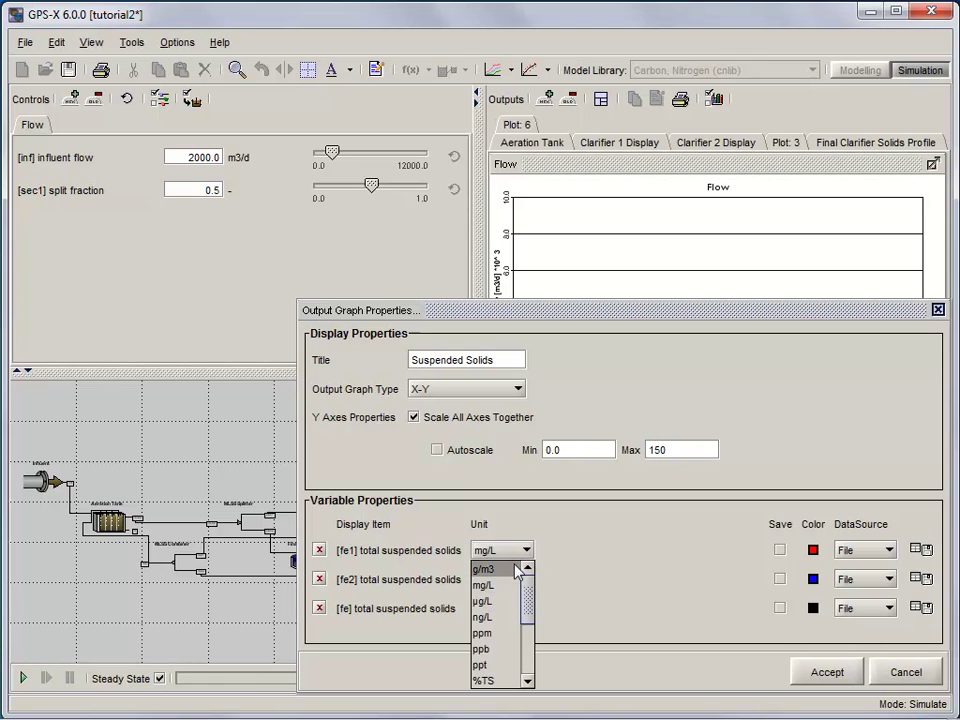
pyautogui.click(517, 569)
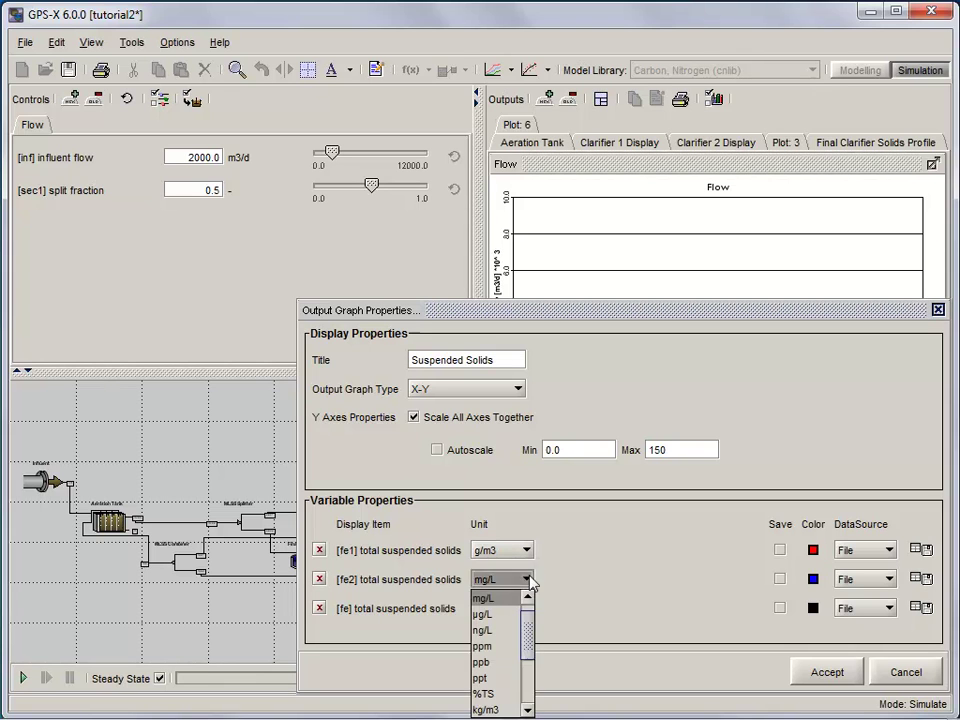
pyautogui.scroll(-3, 500, 640)
pyautogui.click(513, 597)
pyautogui.click(527, 608)
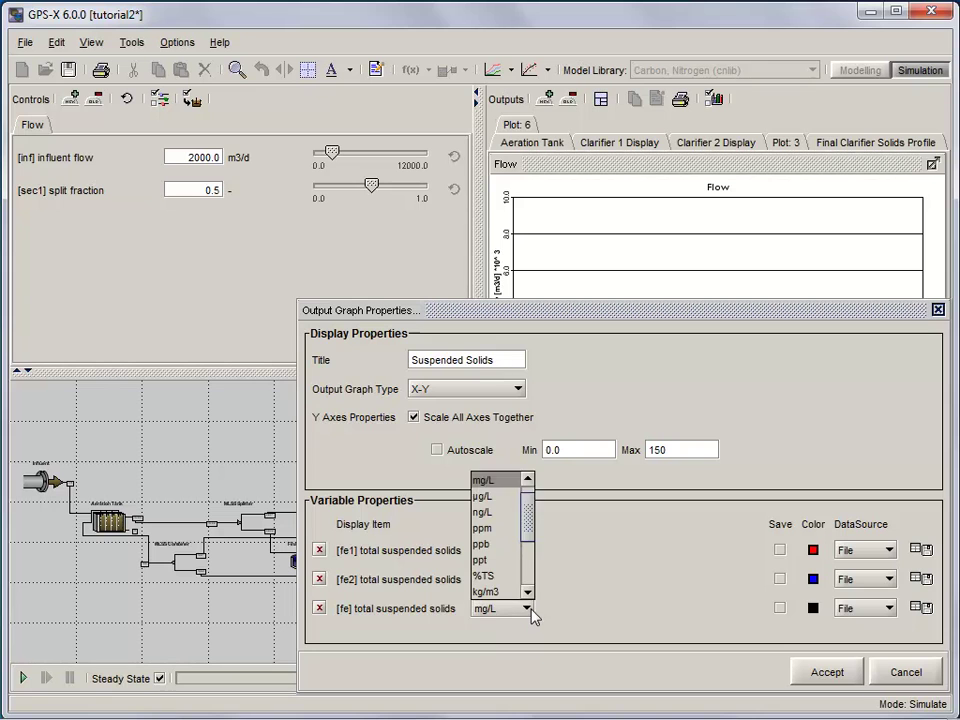
pyautogui.scroll(2, 531, 508)
pyautogui.click(510, 481)
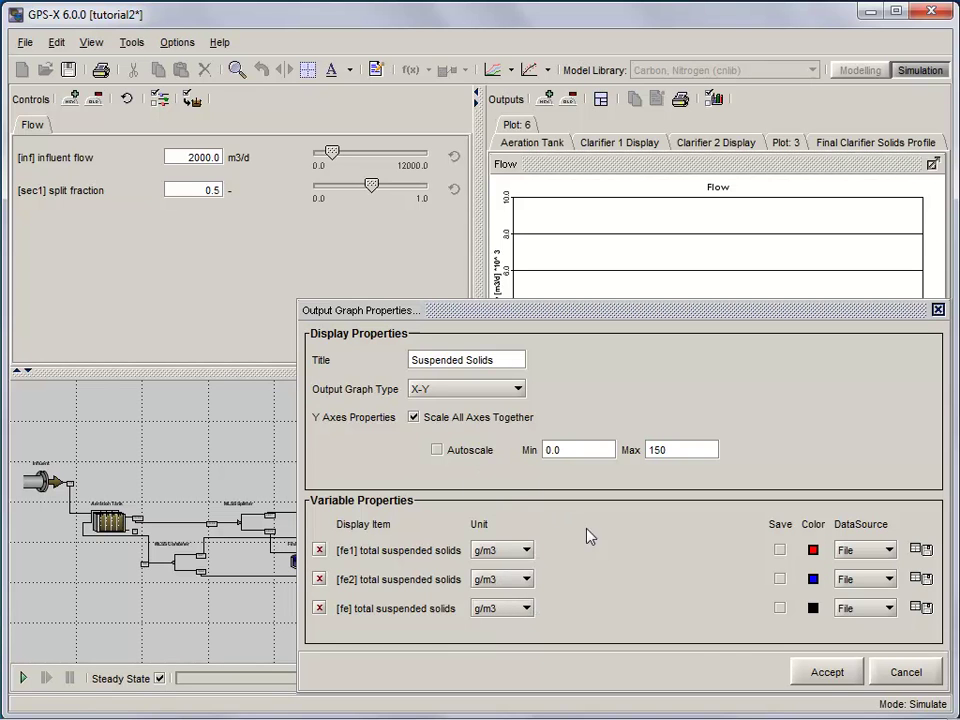
pyautogui.click(827, 677)
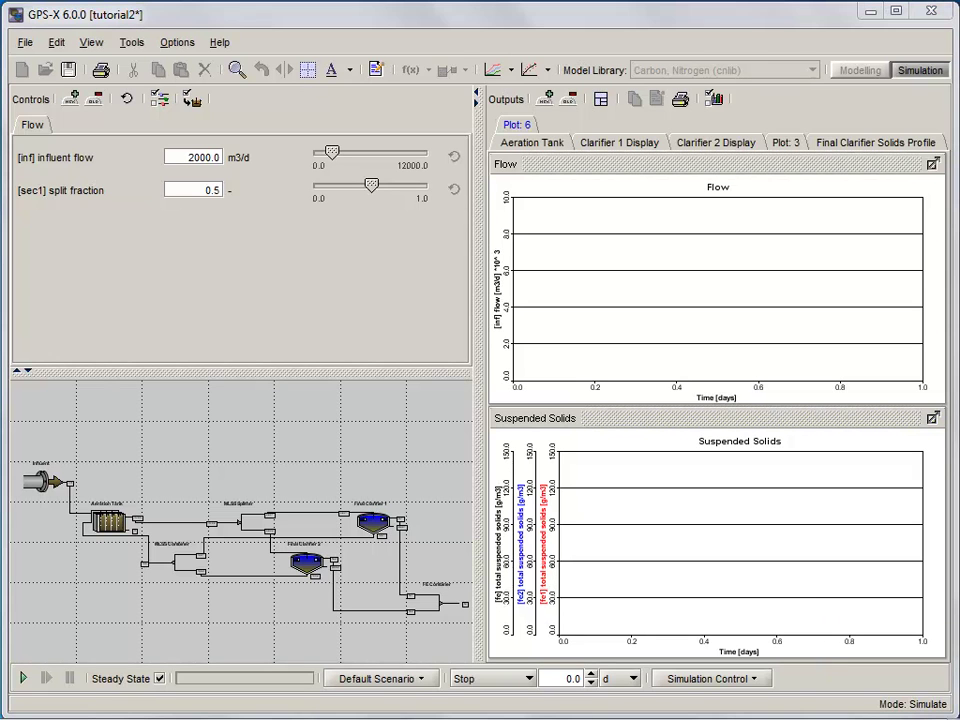
# Plot Final Clarifier 1 [fe1] suspended solids as Output: 3 on a new Plot: 7.
pyautogui.rightClick(378, 527)
pyautogui.moveTo(437, 612)
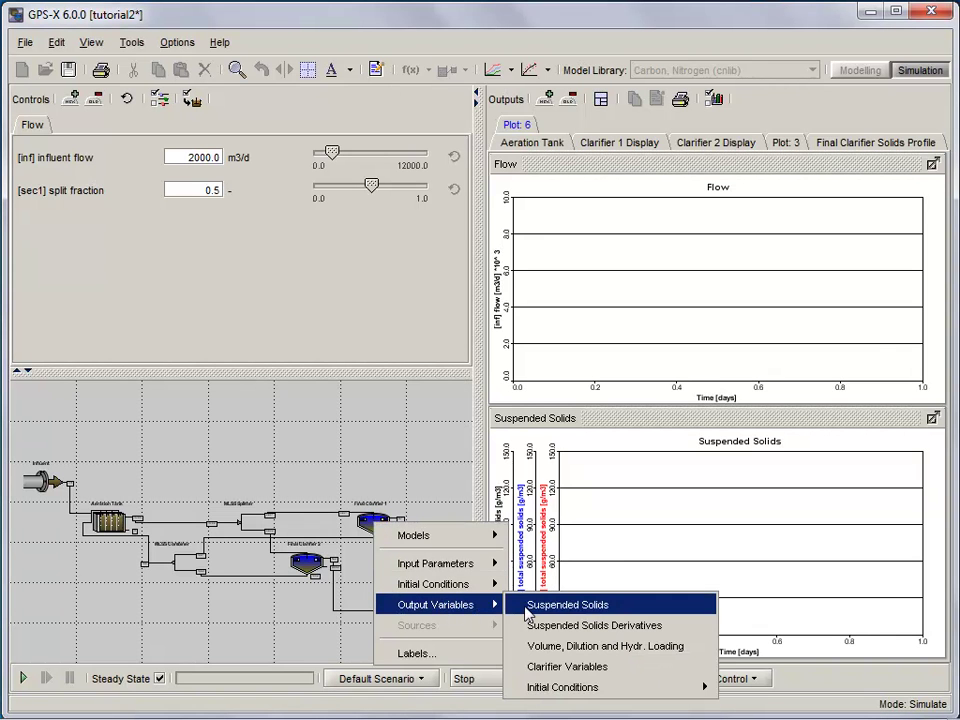
pyautogui.click(530, 606)
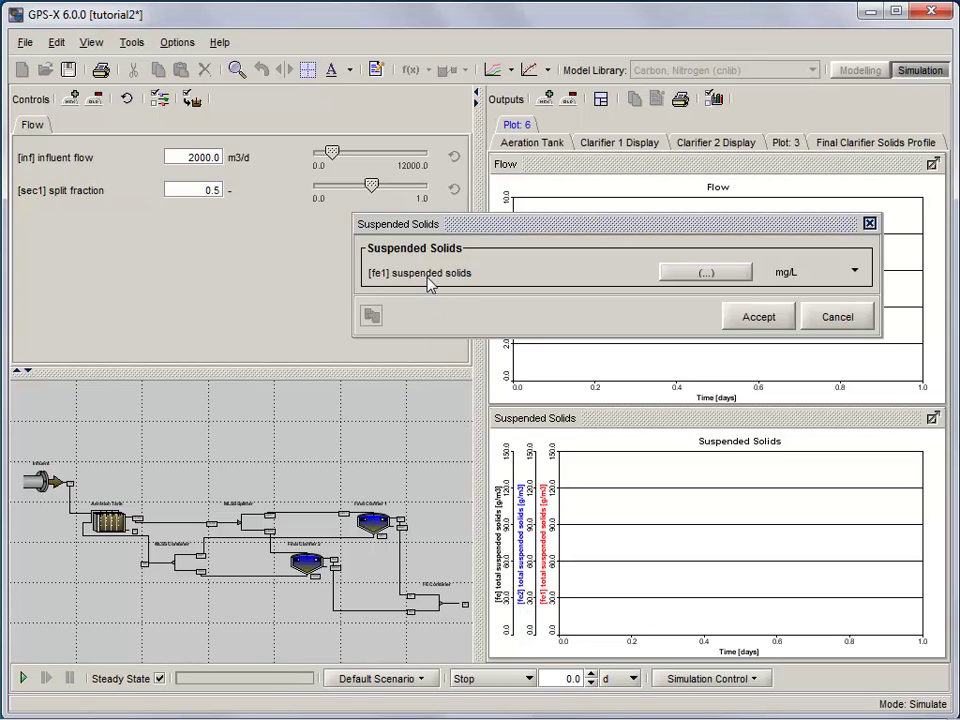
pyautogui.moveTo(428, 283); pyautogui.dragTo(551, 129)
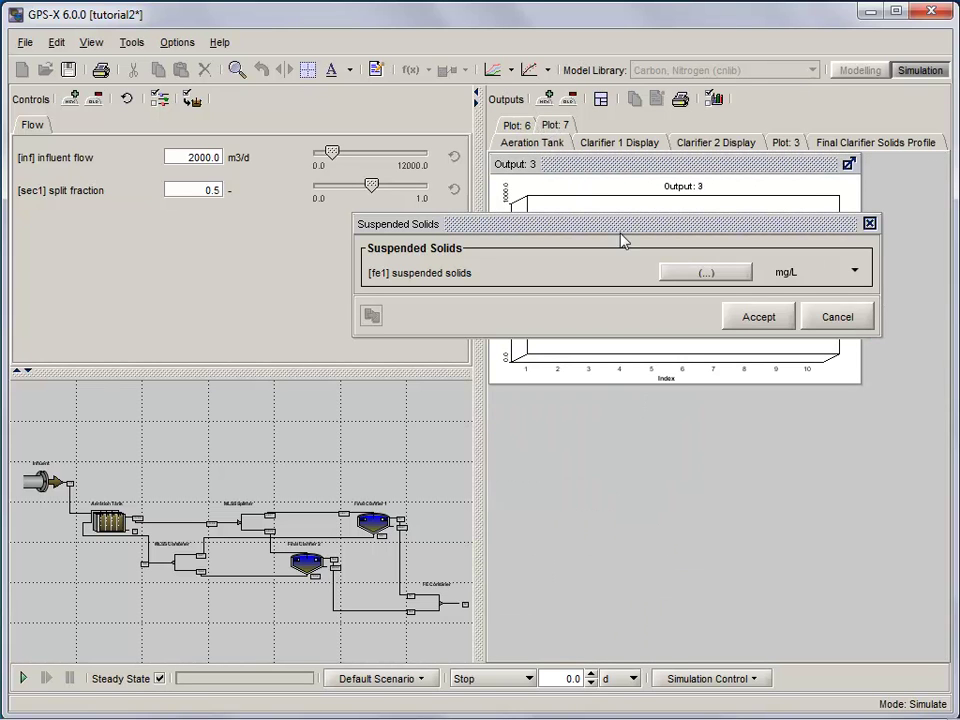
pyautogui.click(758, 318)
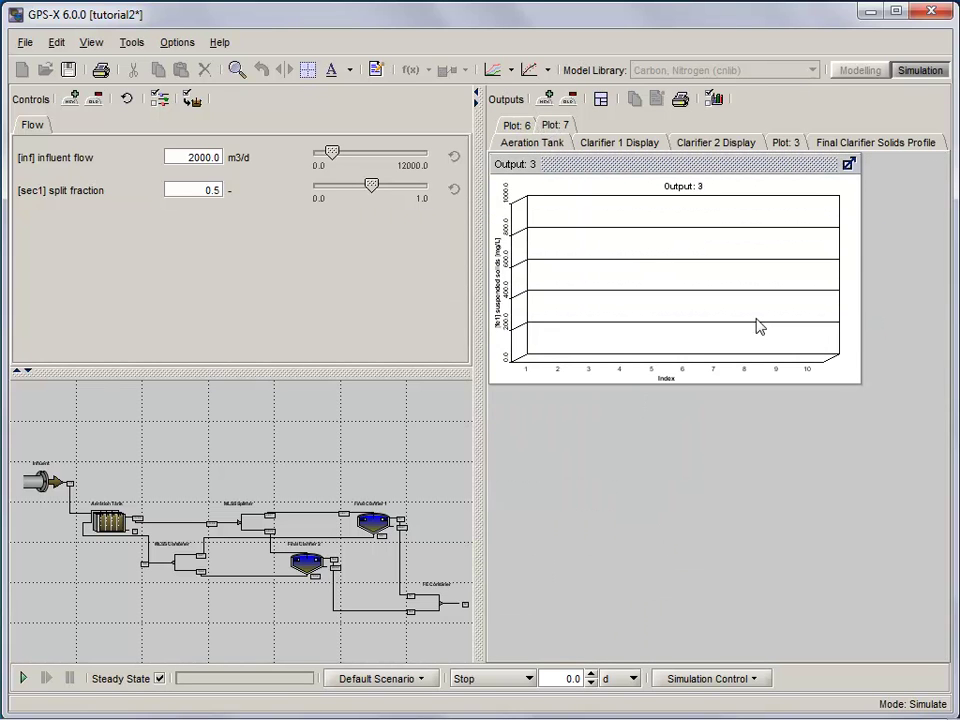
# Display the Output: 3 graph as a horizontal bar chart.
pyautogui.rightClick(758, 327)
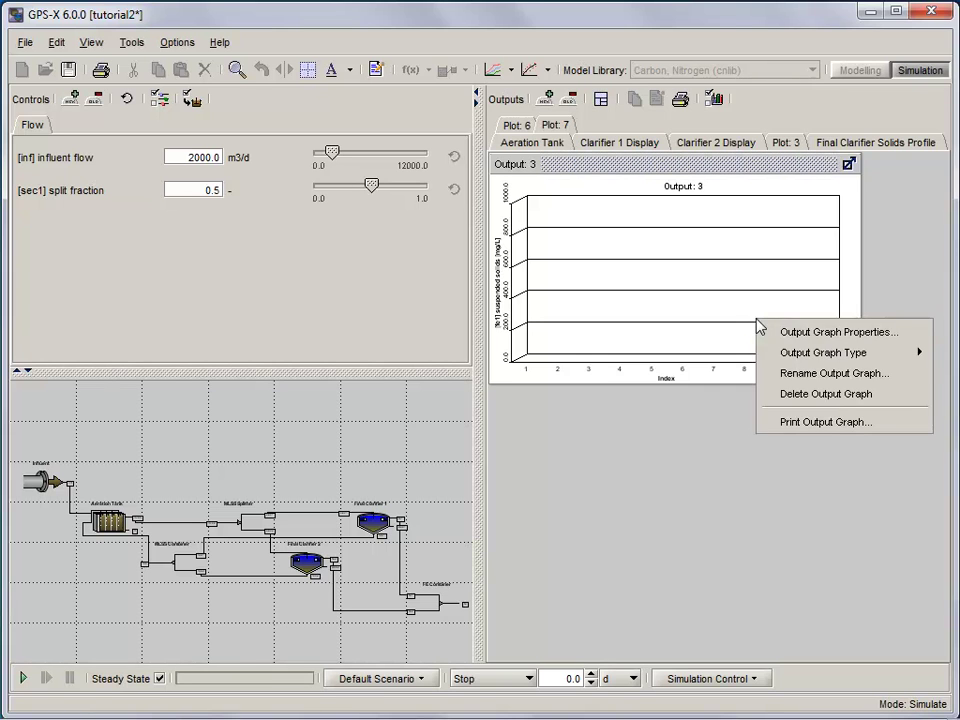
pyautogui.moveTo(778, 354)
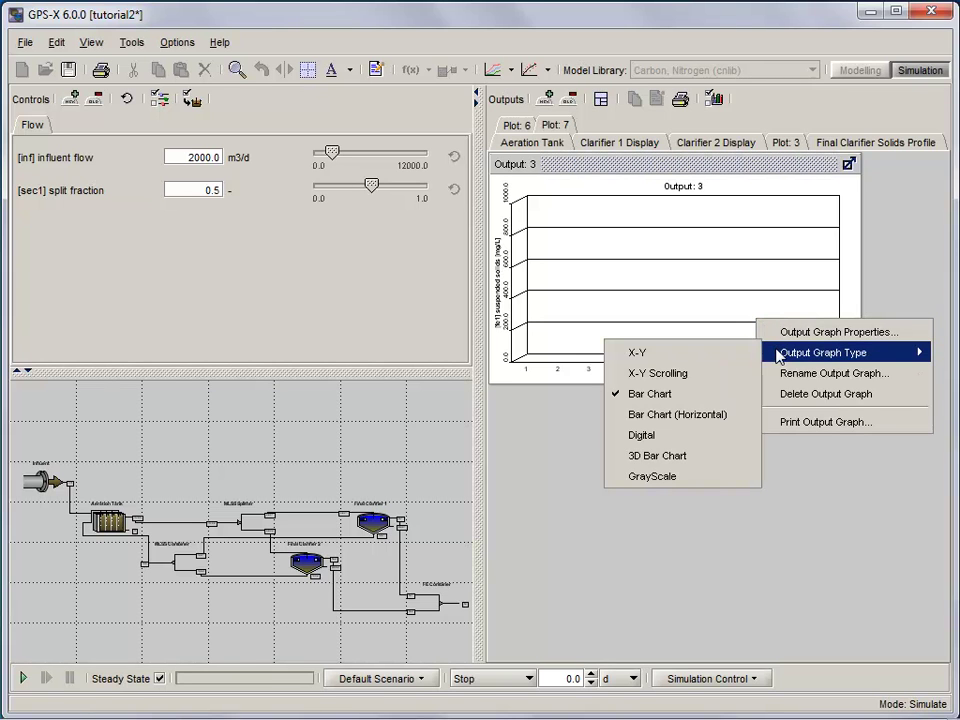
pyautogui.click(731, 419)
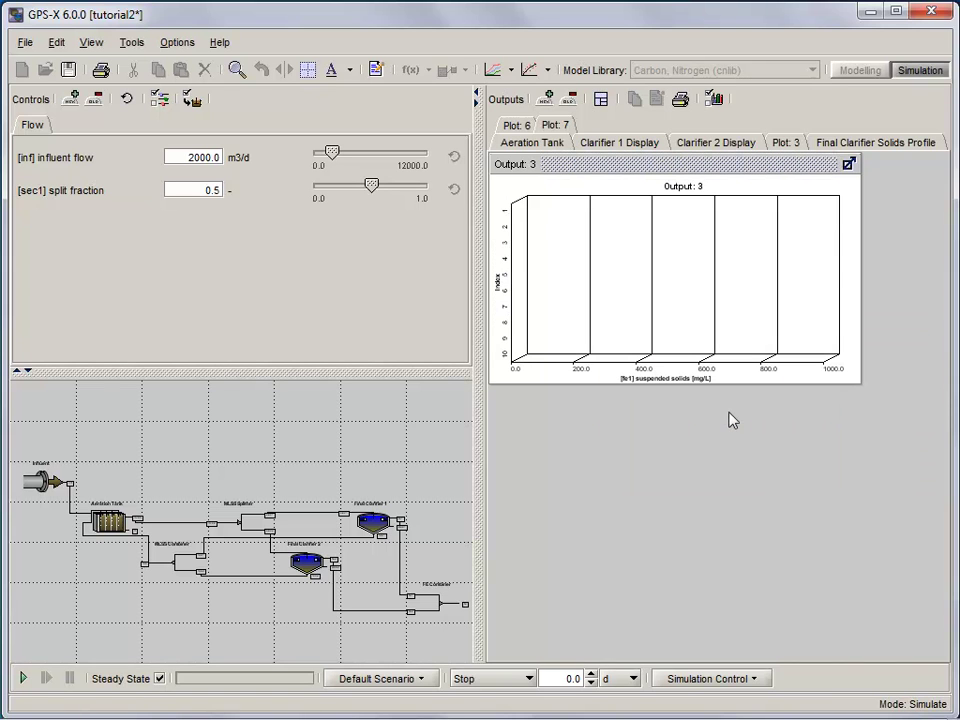
# Title the Output: 3 bar chart Final Clarifier 1 SS and set its axis maximum to 15000 mg/L.
pyautogui.rightClick(706, 274)
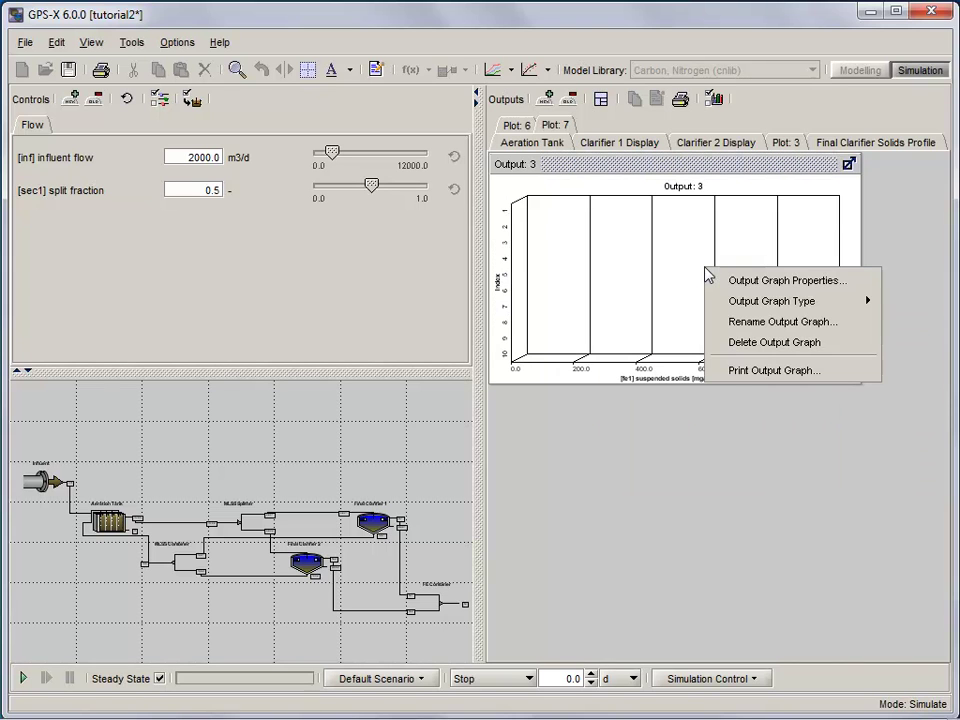
pyautogui.click(718, 280)
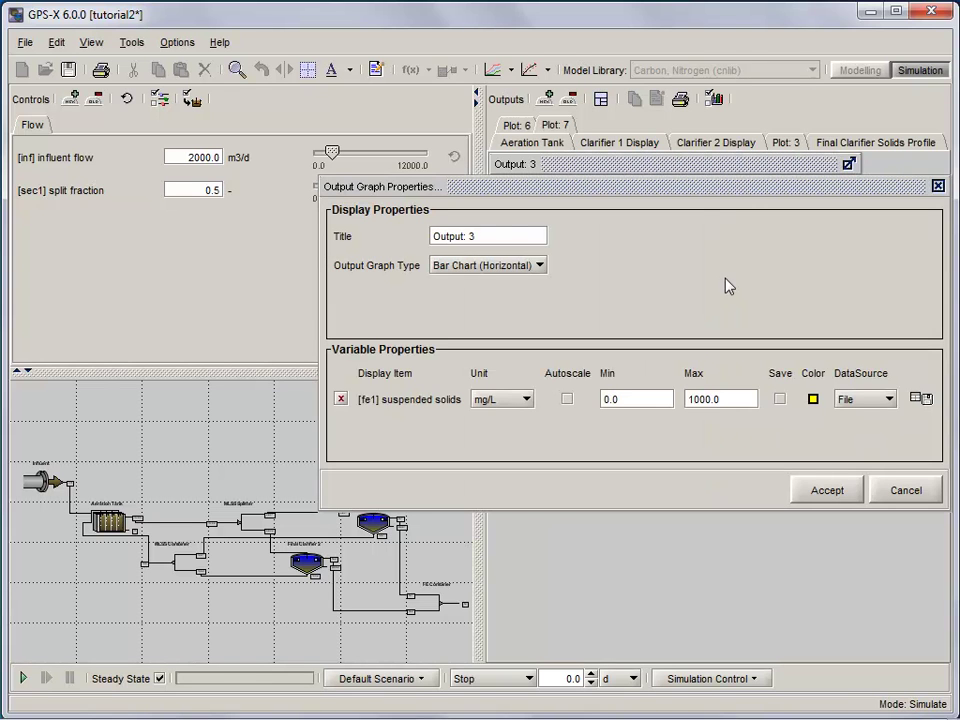
pyautogui.moveTo(512, 232); pyautogui.dragTo(420, 235)
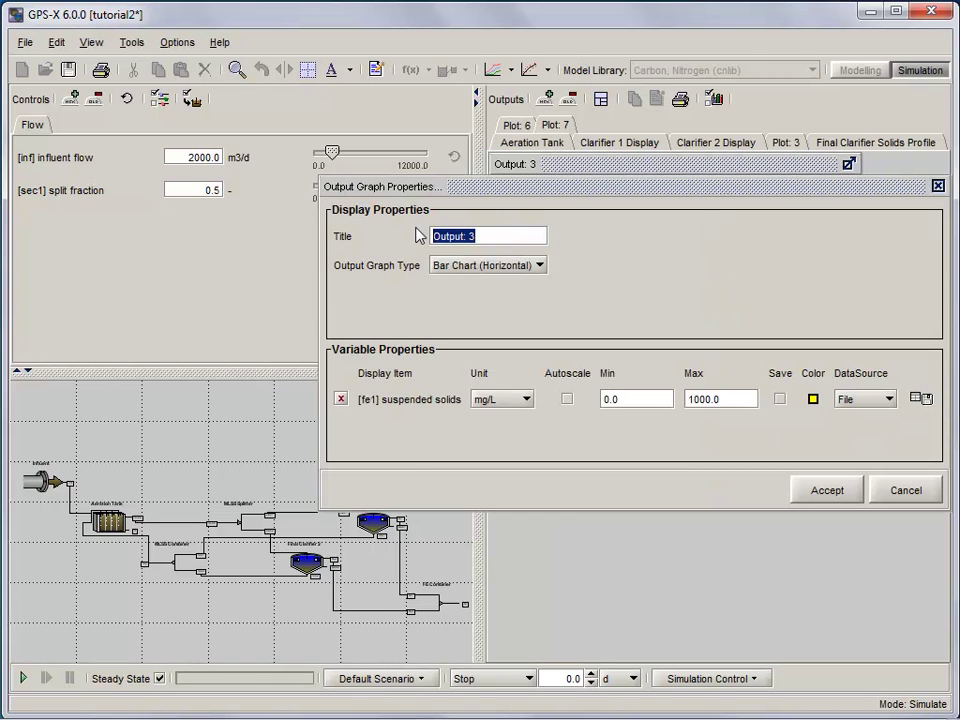
pyautogui.write('Final Clarifier 1 ')
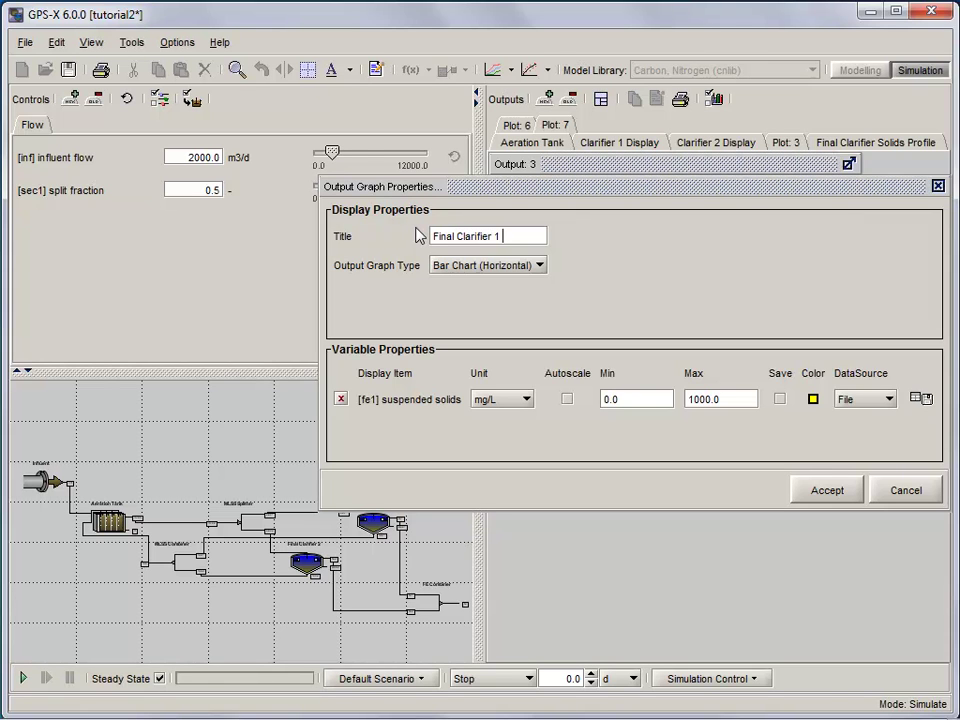
pyautogui.write('SS')
pyautogui.moveTo(716, 399); pyautogui.dragTo(672, 402)
pyautogui.write('15000')
pyautogui.click(816, 491)
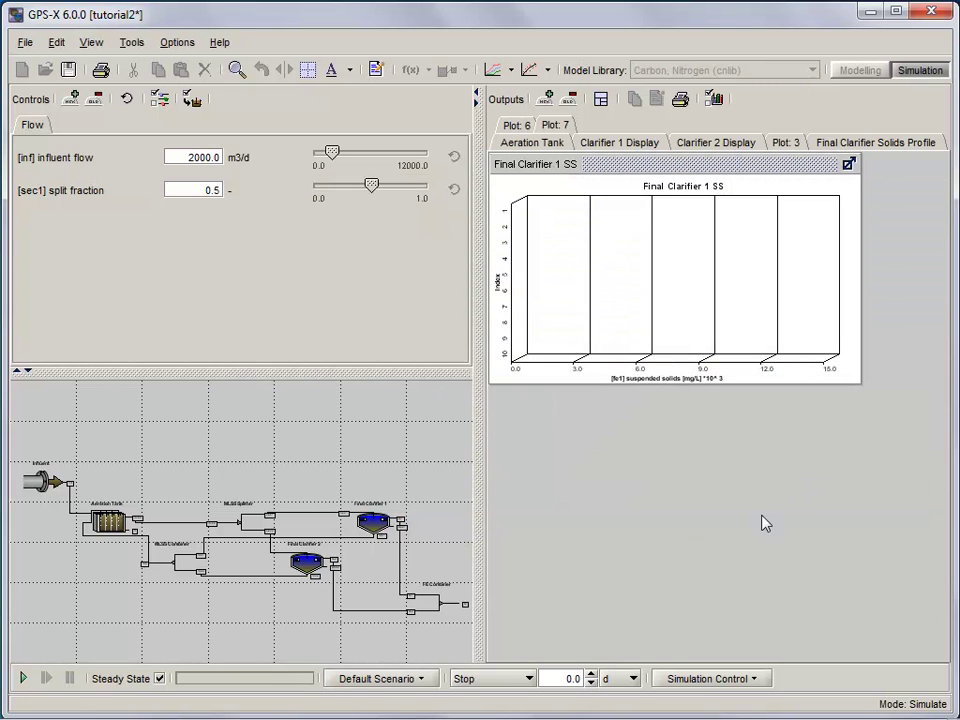
# Add Final Clarifier 2's fe2 suspended solids as a new horizontal bar chart, Output: 4.
pyautogui.rightClick(311, 572)
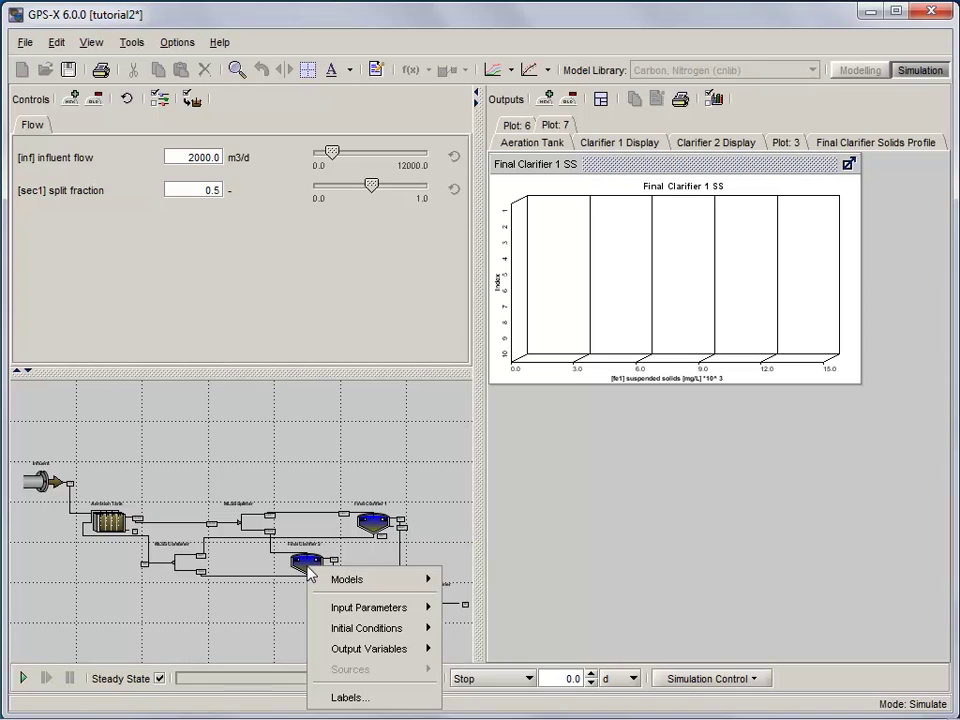
pyautogui.moveTo(369, 648)
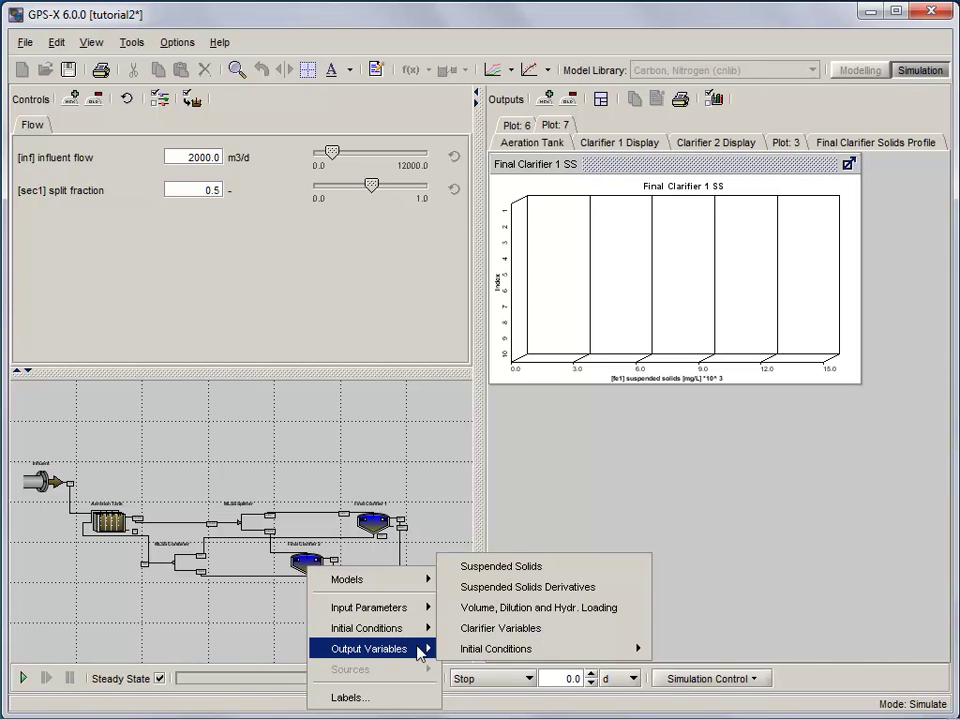
pyautogui.click(501, 574)
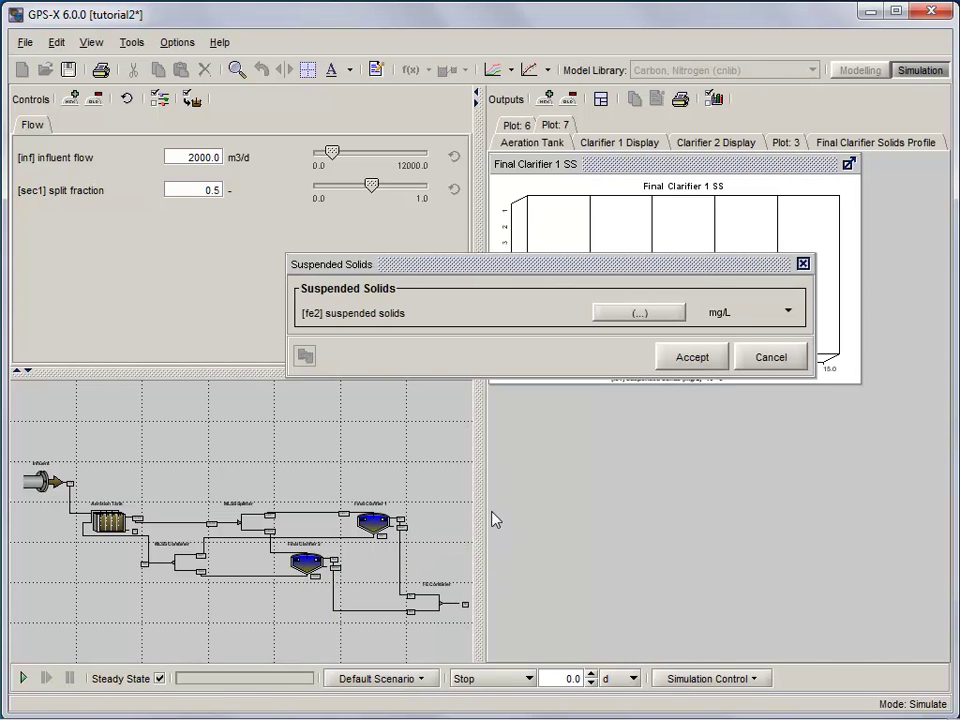
pyautogui.moveTo(413, 391); pyautogui.dragTo(634, 540)
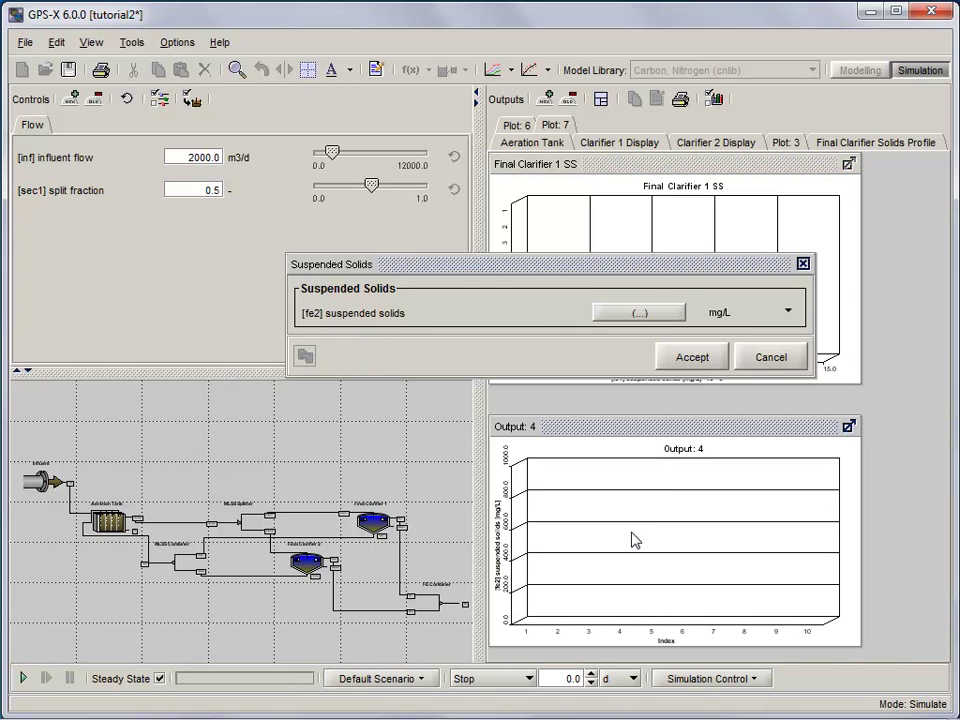
pyautogui.click(692, 358)
pyautogui.rightClick(641, 478)
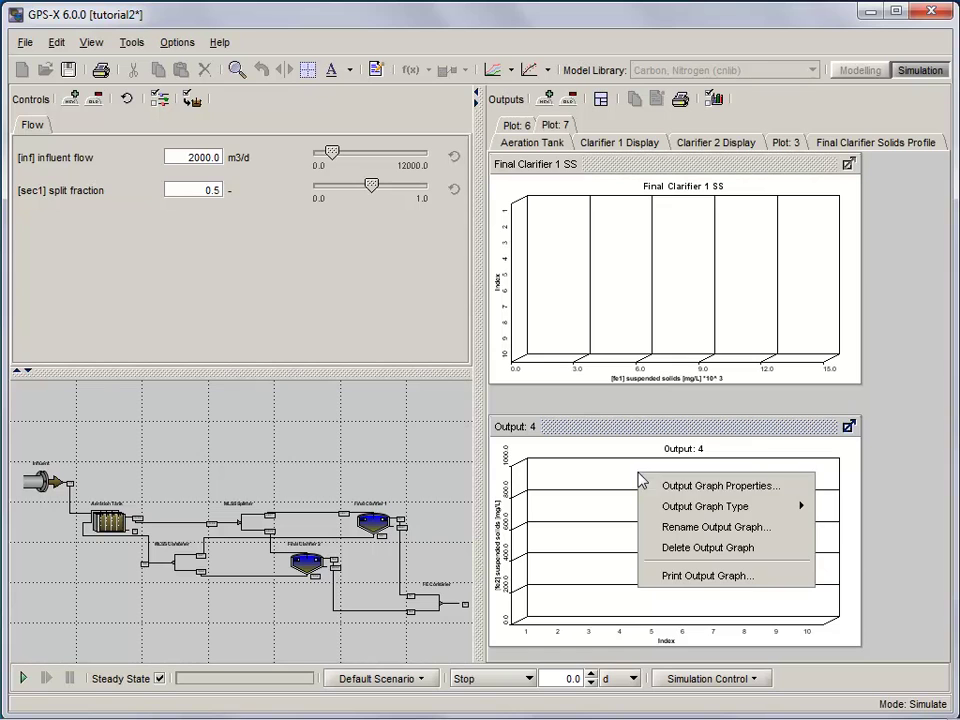
pyautogui.moveTo(668, 507)
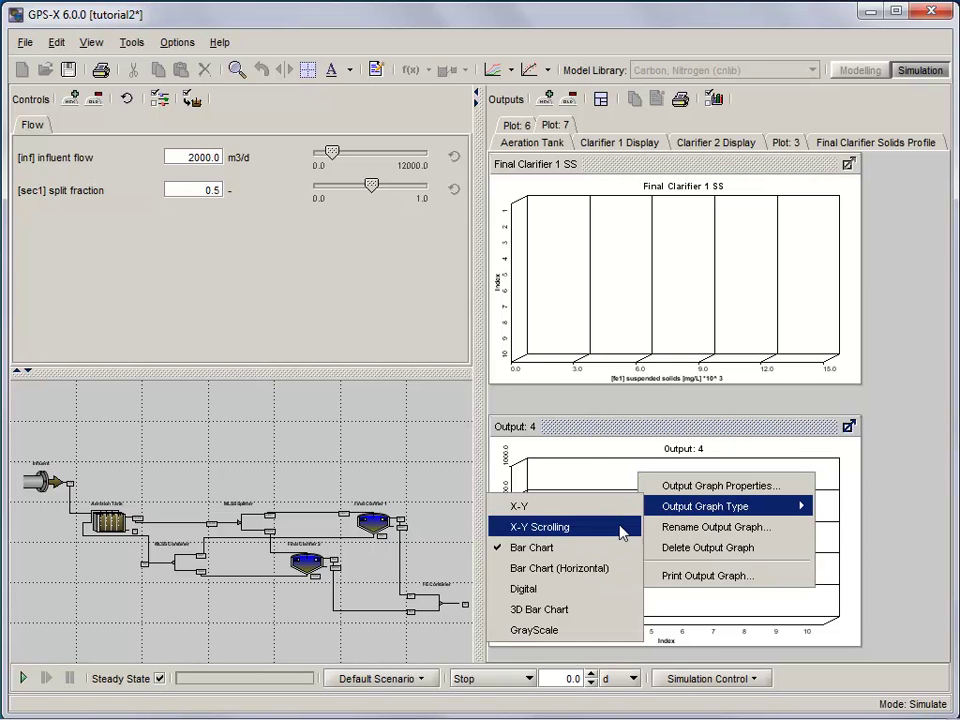
pyautogui.click(620, 577)
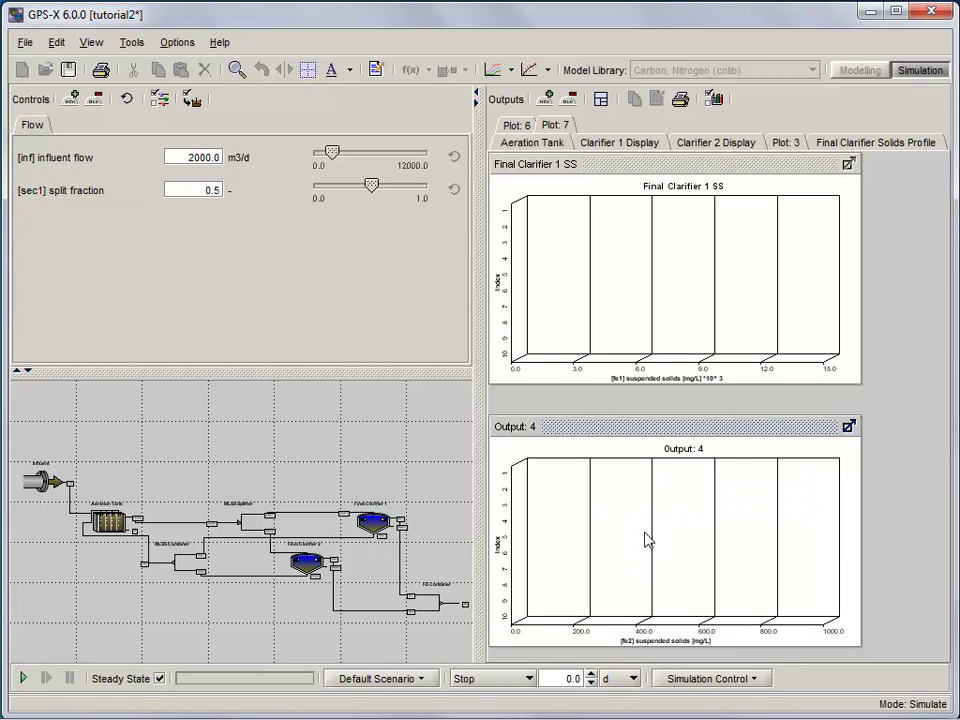
# Title the Output: 4 chart Final Clarifier 2 SS with an axis maximum of 15000 mg/L.
pyautogui.rightClick(677, 519)
pyautogui.click(684, 529)
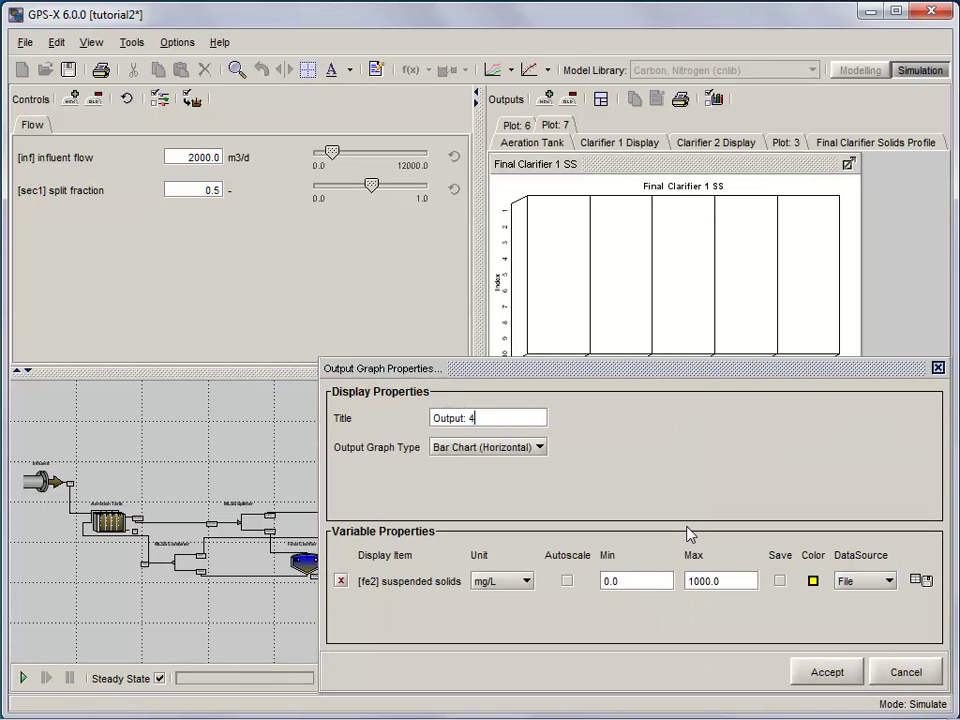
pyautogui.moveTo(518, 419); pyautogui.dragTo(423, 425)
pyautogui.write('Final Clarifier 2 SS')
pyautogui.moveTo(739, 580); pyautogui.dragTo(680, 582)
pyautogui.write('15000')
pyautogui.click(826, 677)
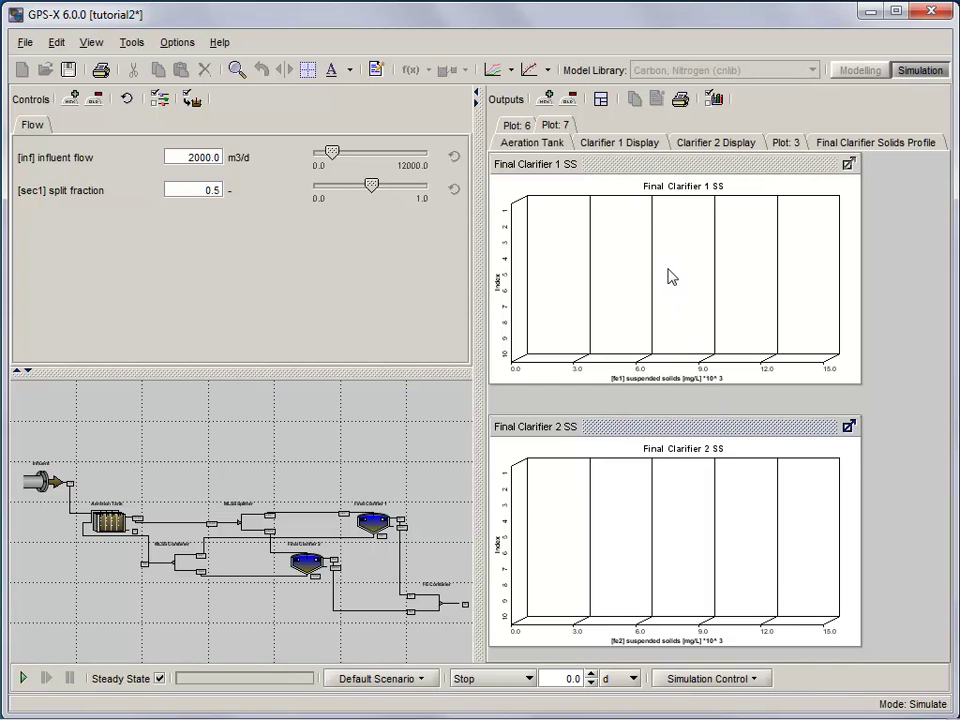
# Fill the output panel with both clarifier charts, and turn off the flowsheet grid and stream labels.
pyautogui.click(600, 100)
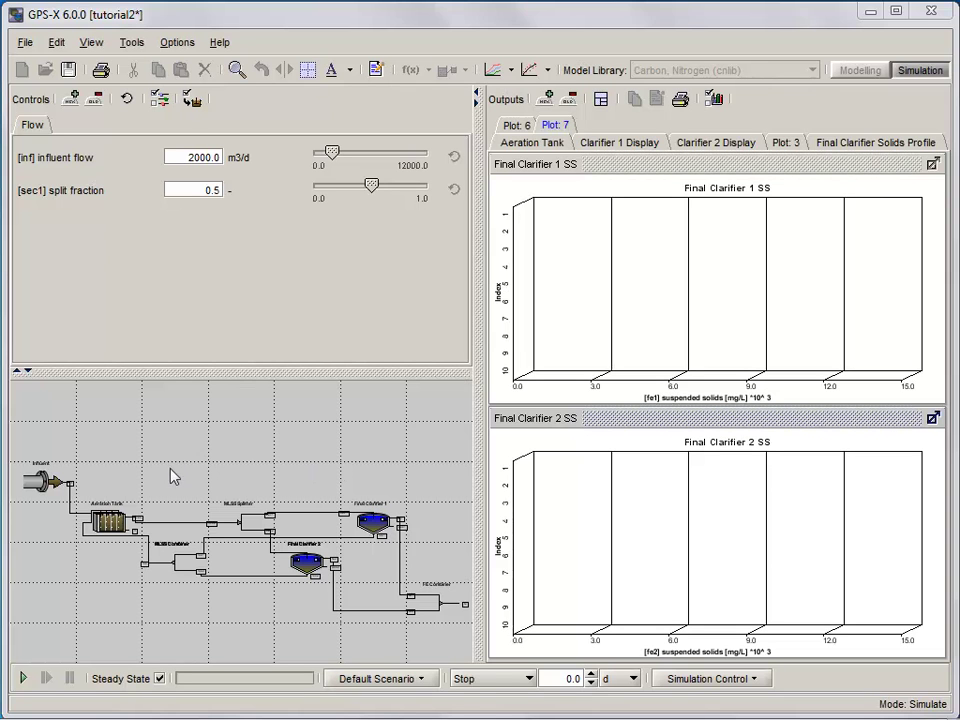
pyautogui.click(100, 46)
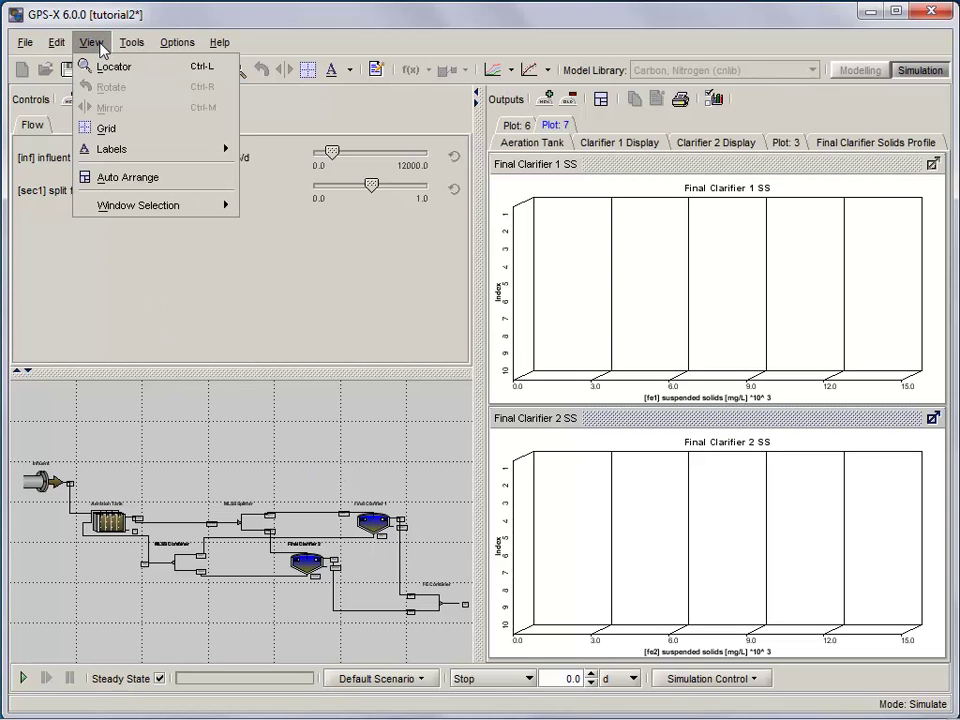
pyautogui.click(110, 129)
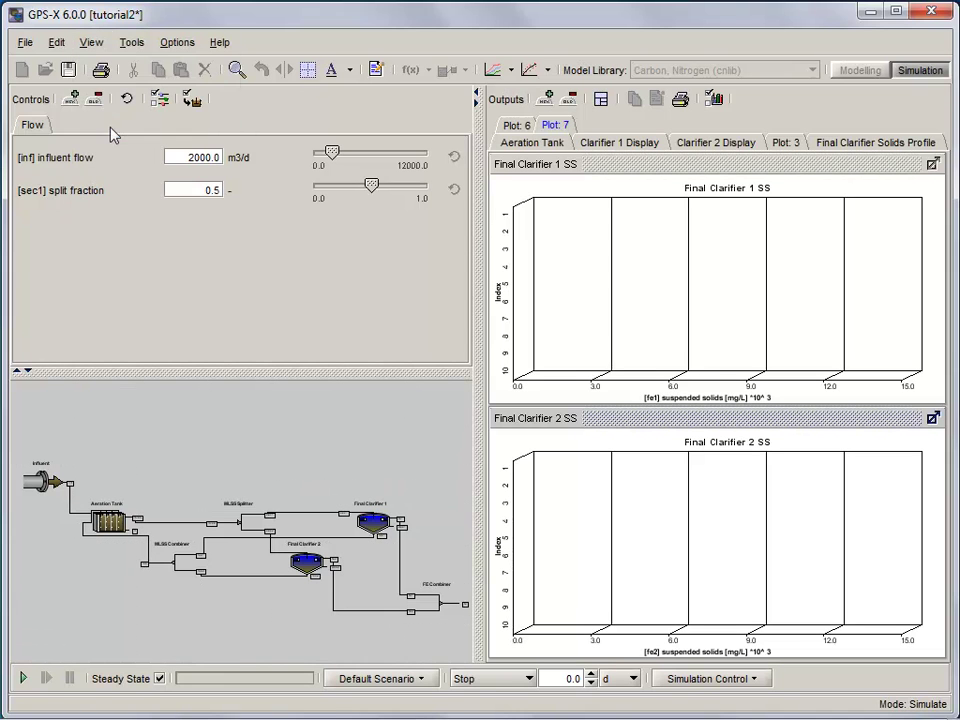
pyautogui.click(93, 47)
pyautogui.moveTo(143, 148)
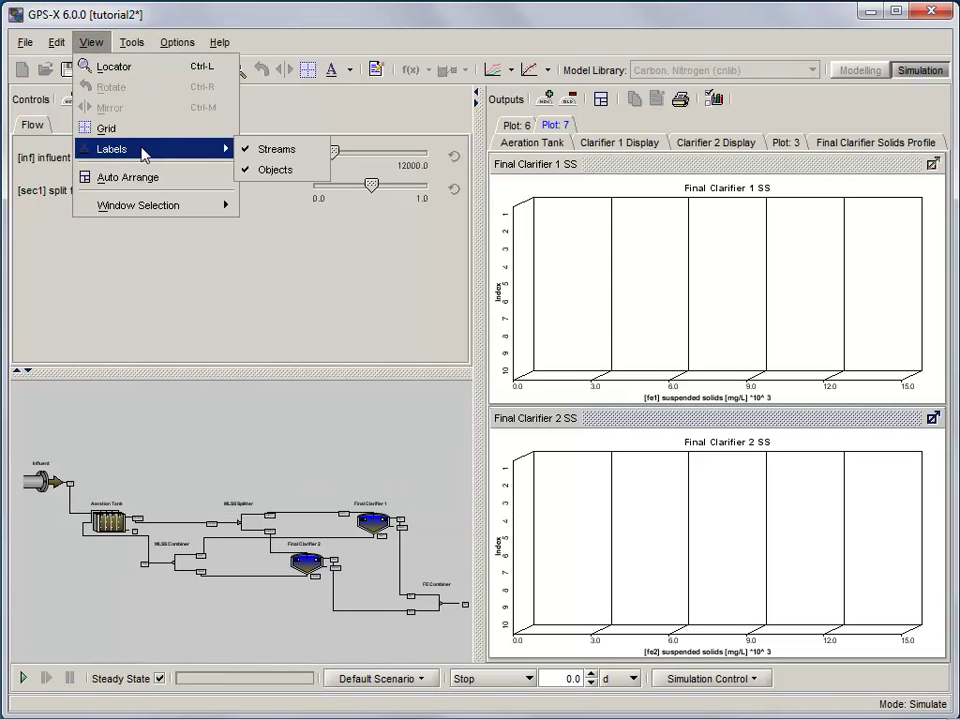
pyautogui.click(262, 152)
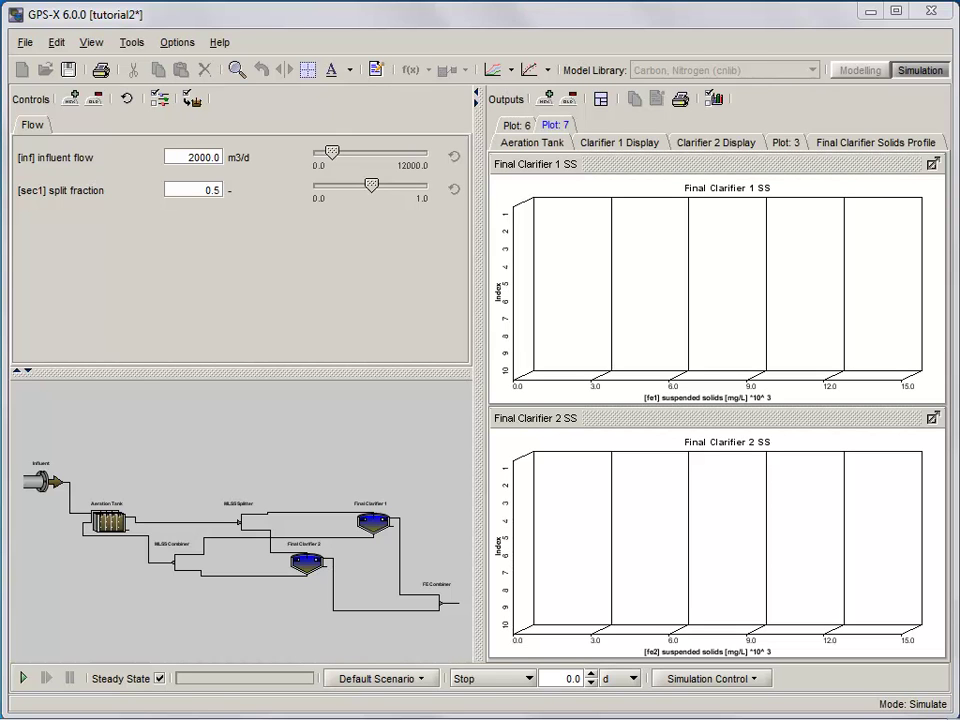
# Create a scenario named Expansion from Default Scenario and make it the active one.
pyautogui.click(422, 679)
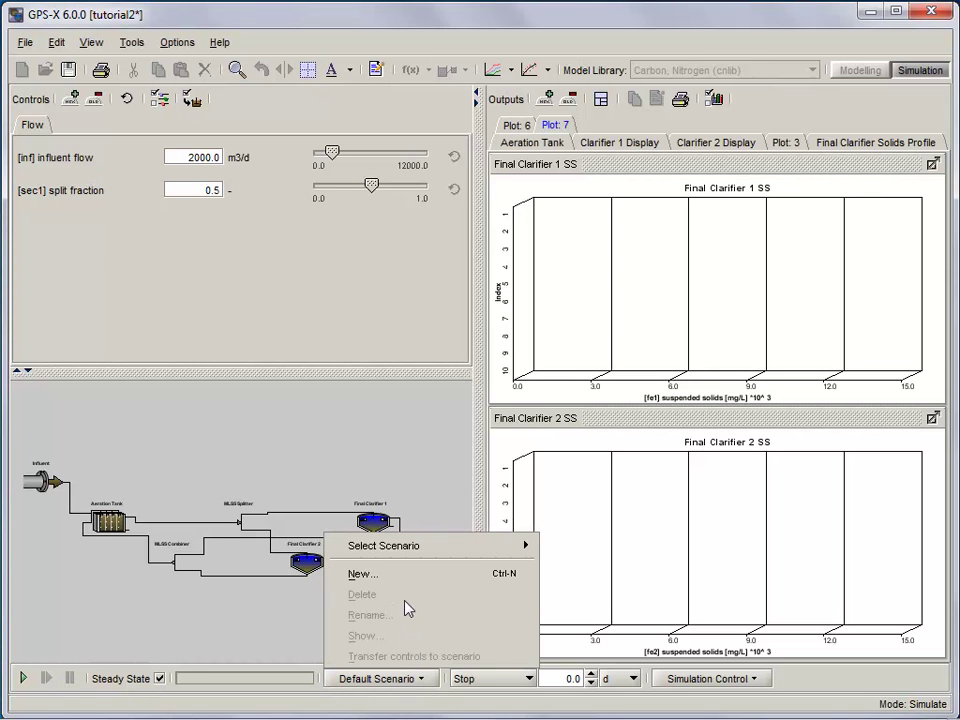
pyautogui.click(371, 586)
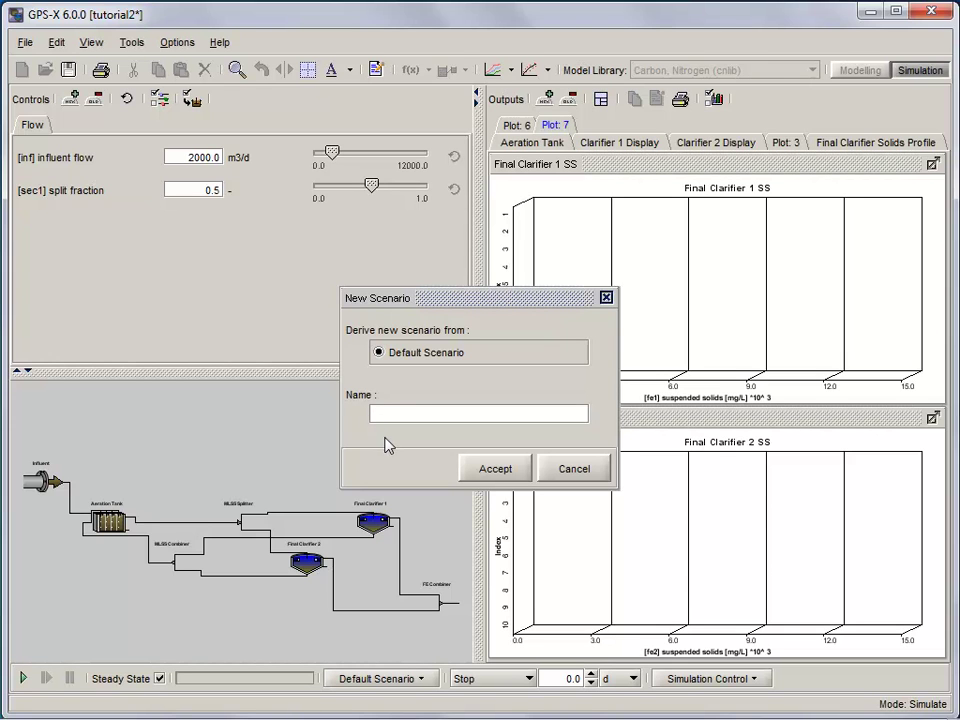
pyautogui.write('Expansion')
pyautogui.click(492, 477)
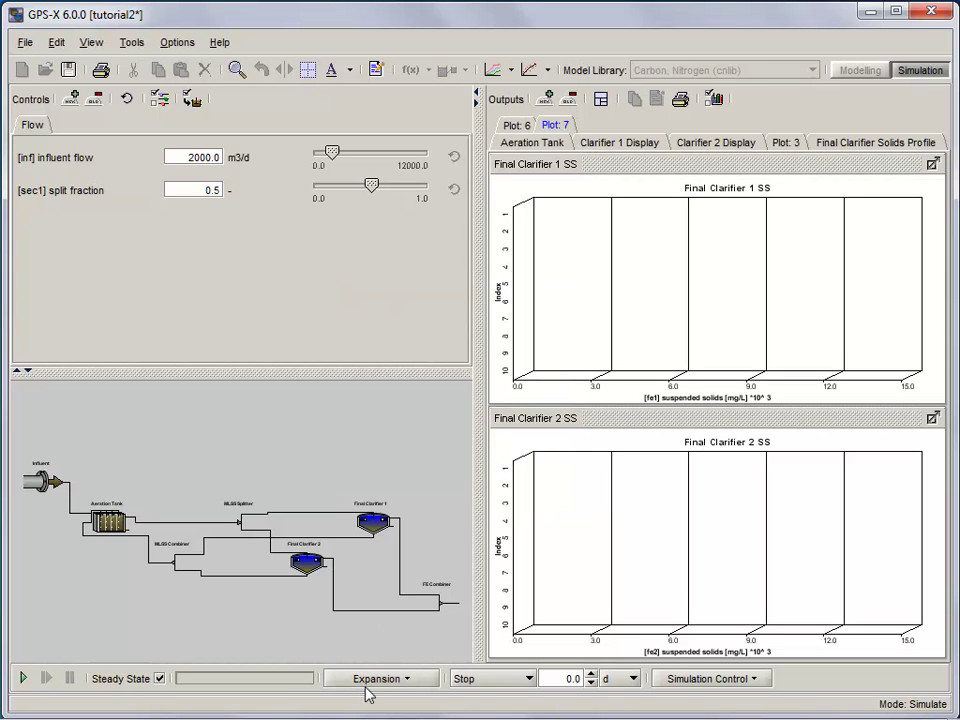
# Set the Influent flow data to a Sinusoidal flow of 5000.0 m3/d.
pyautogui.rightClick(40, 486)
pyautogui.moveTo(77, 544)
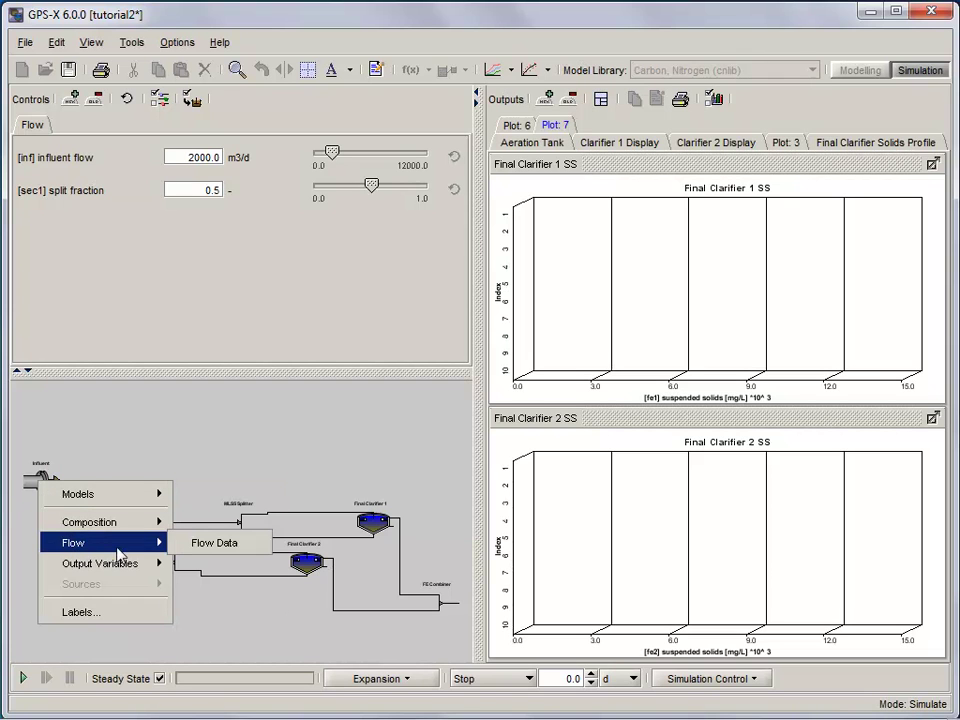
pyautogui.click(219, 547)
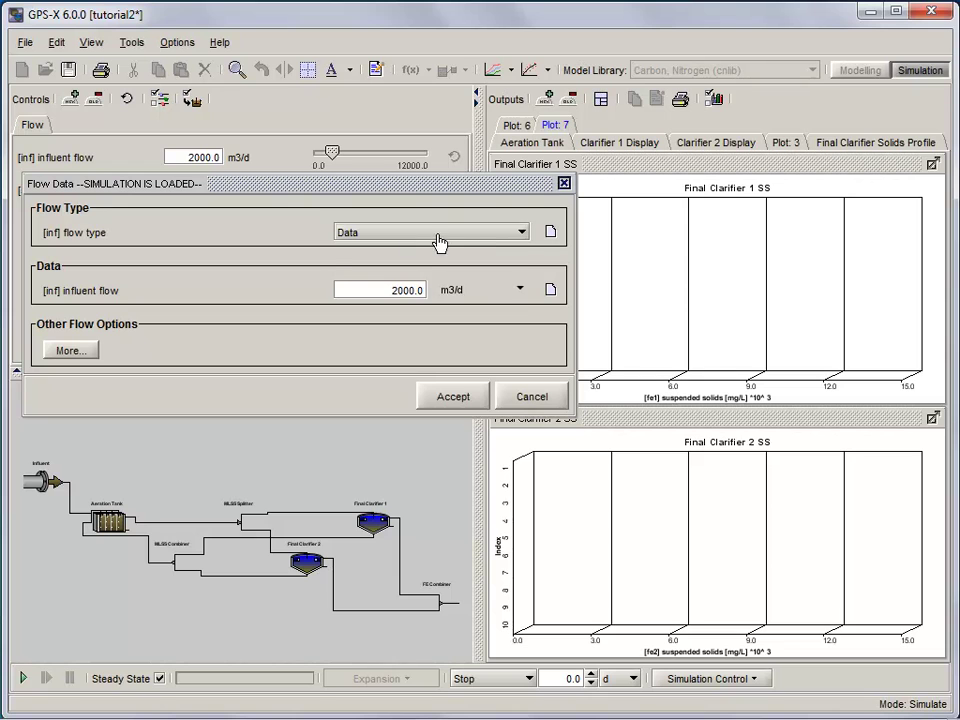
pyautogui.click(489, 242)
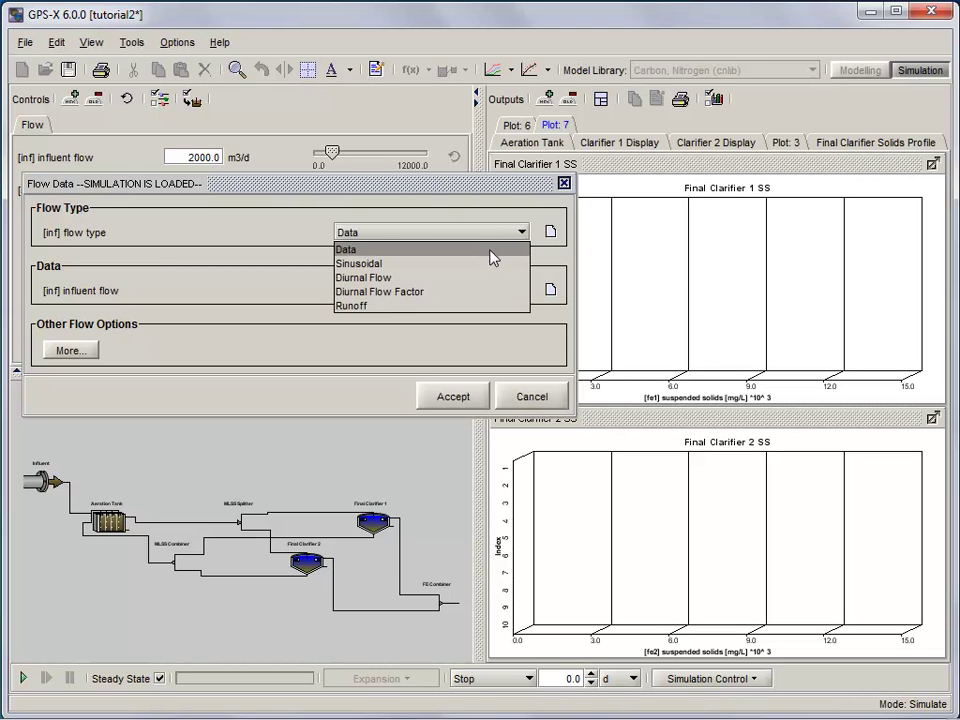
pyautogui.click(482, 266)
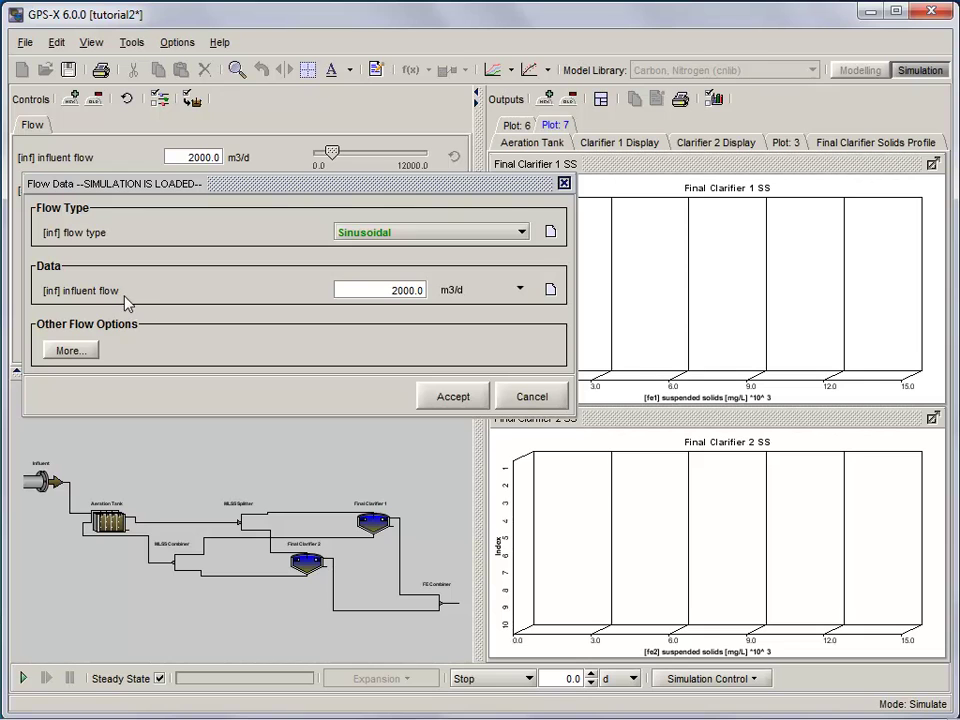
pyautogui.moveTo(346, 291); pyautogui.dragTo(443, 296)
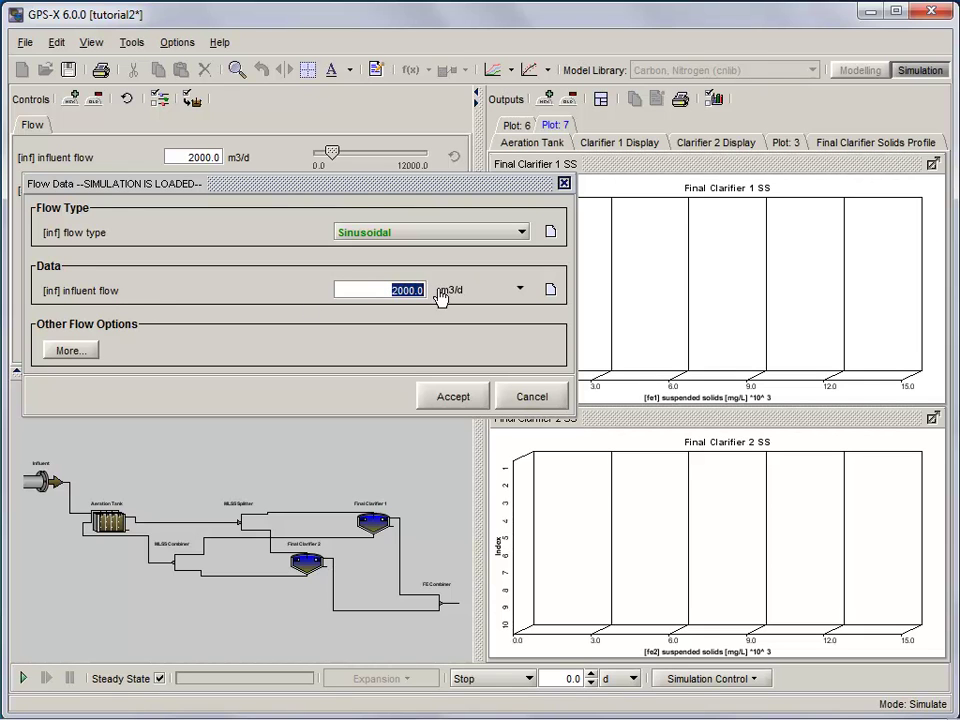
pyautogui.write('5')
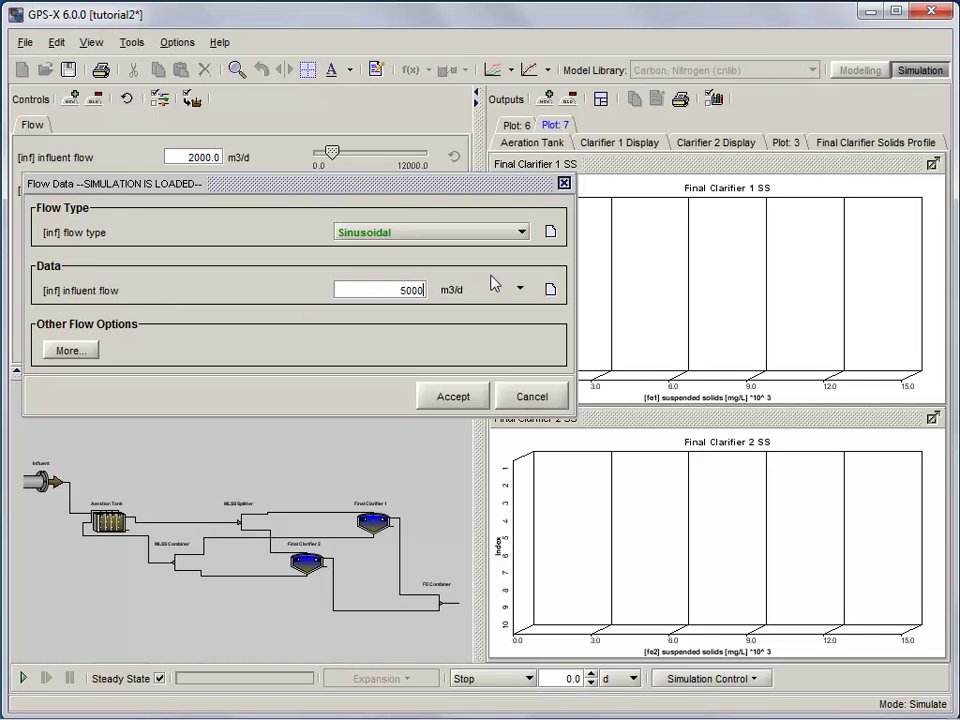
pyautogui.click(463, 291)
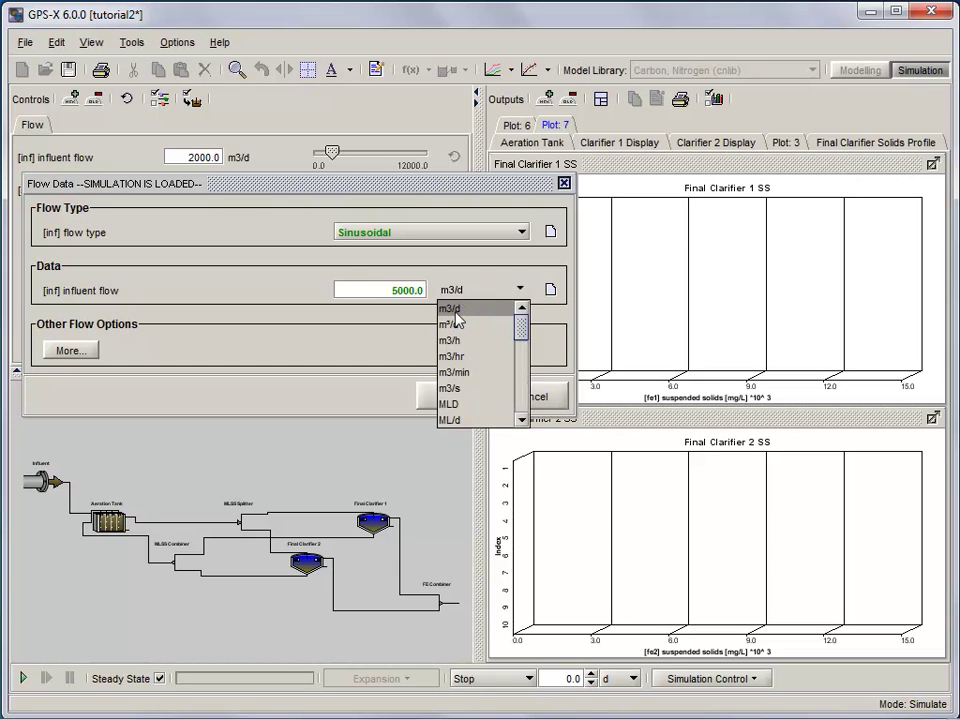
pyautogui.click(521, 314)
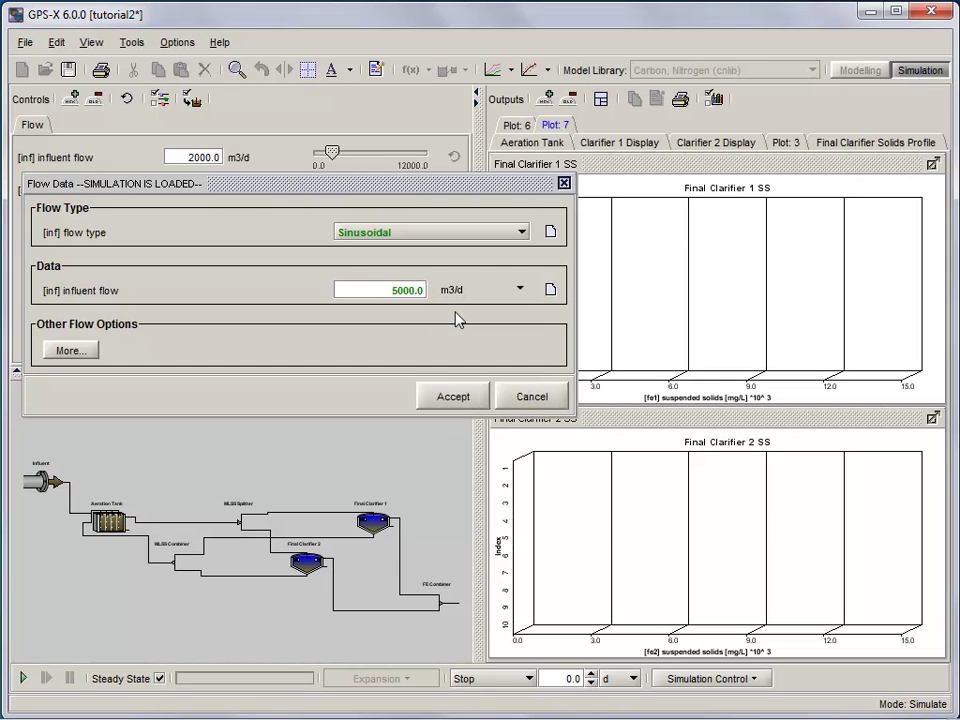
pyautogui.click(452, 397)
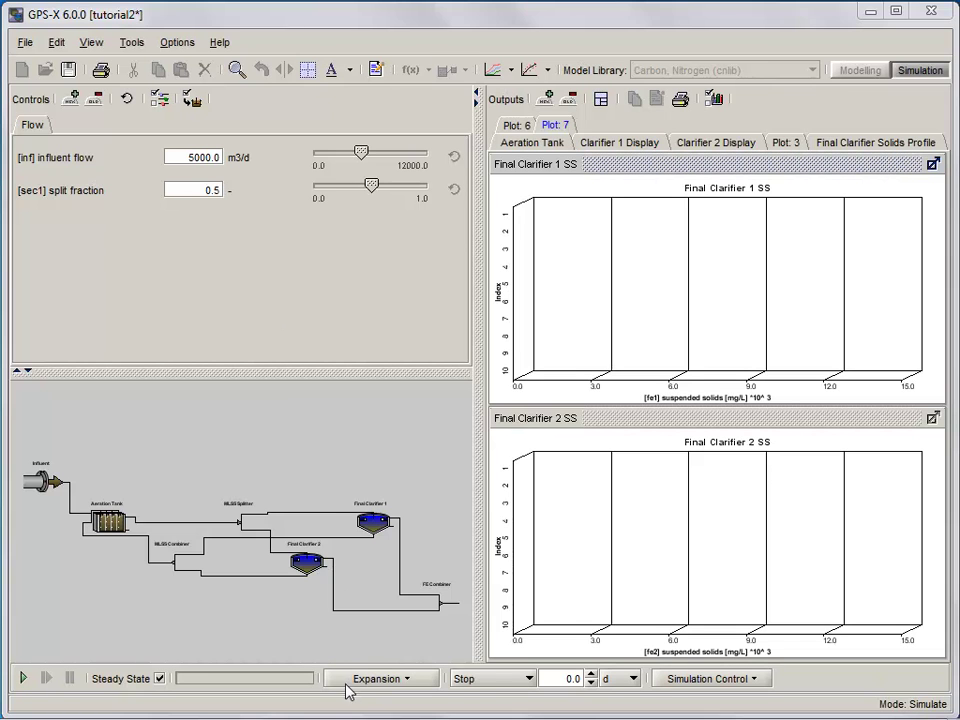
pyautogui.click(415, 685)
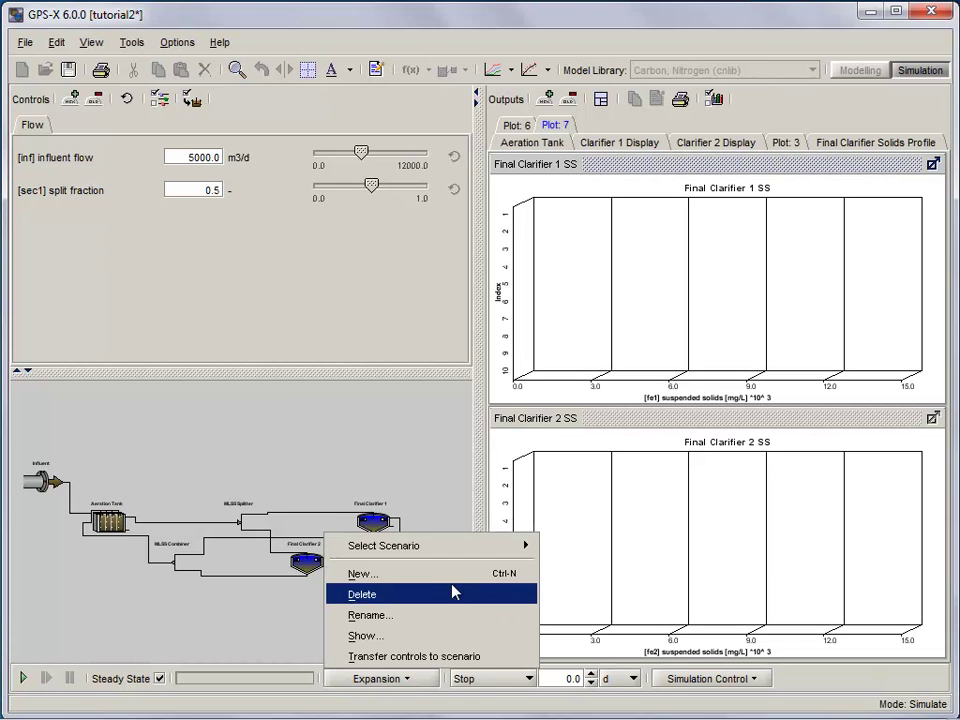
pyautogui.moveTo(465, 547)
pyautogui.click(563, 548)
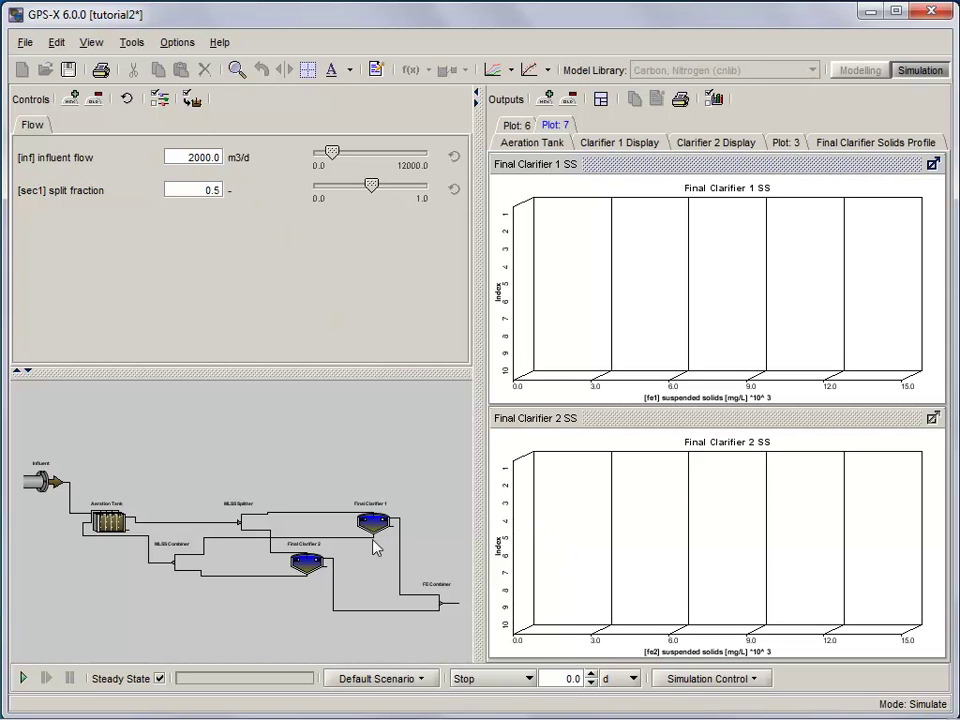
pyautogui.click(420, 679)
pyautogui.moveTo(471, 546)
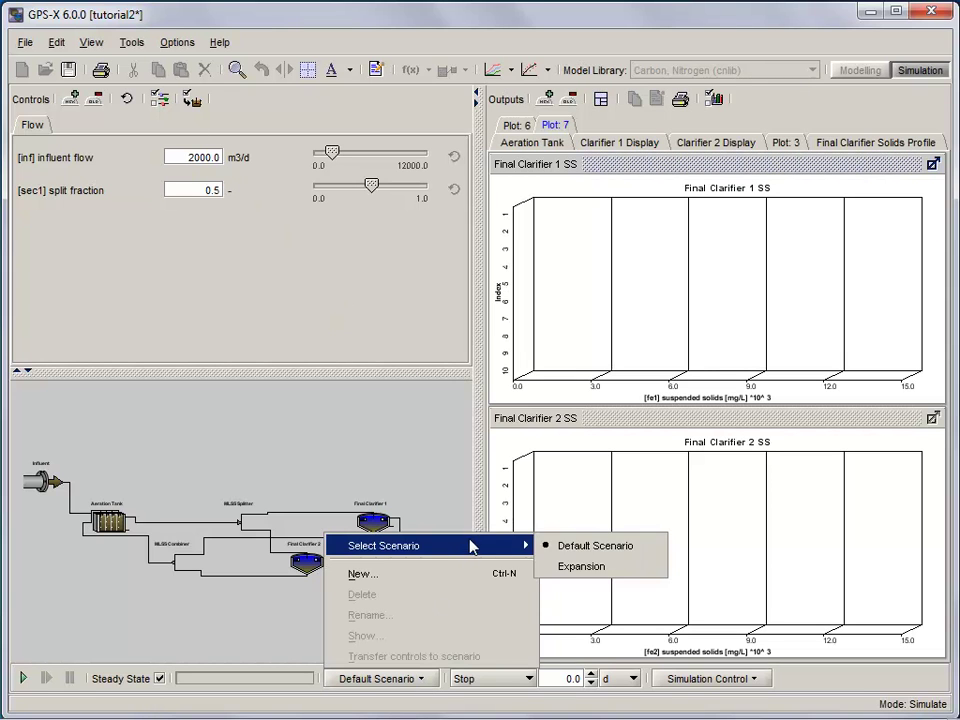
pyautogui.click(576, 567)
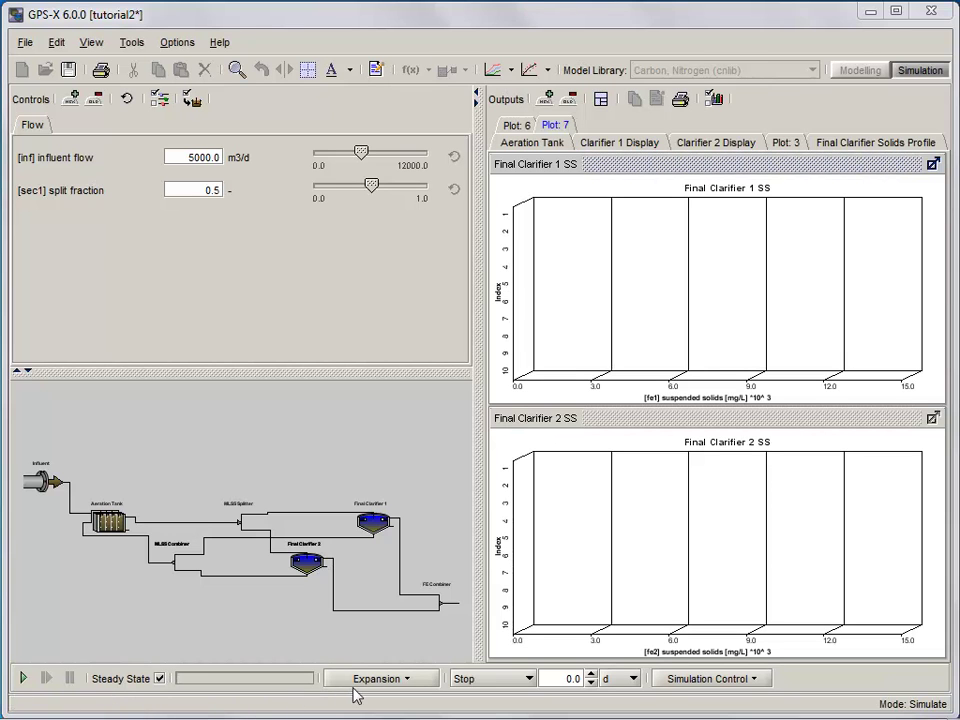
# Run the Expansion simulation for 1 day with a 0.05-second delay.
pyautogui.click(572, 678)
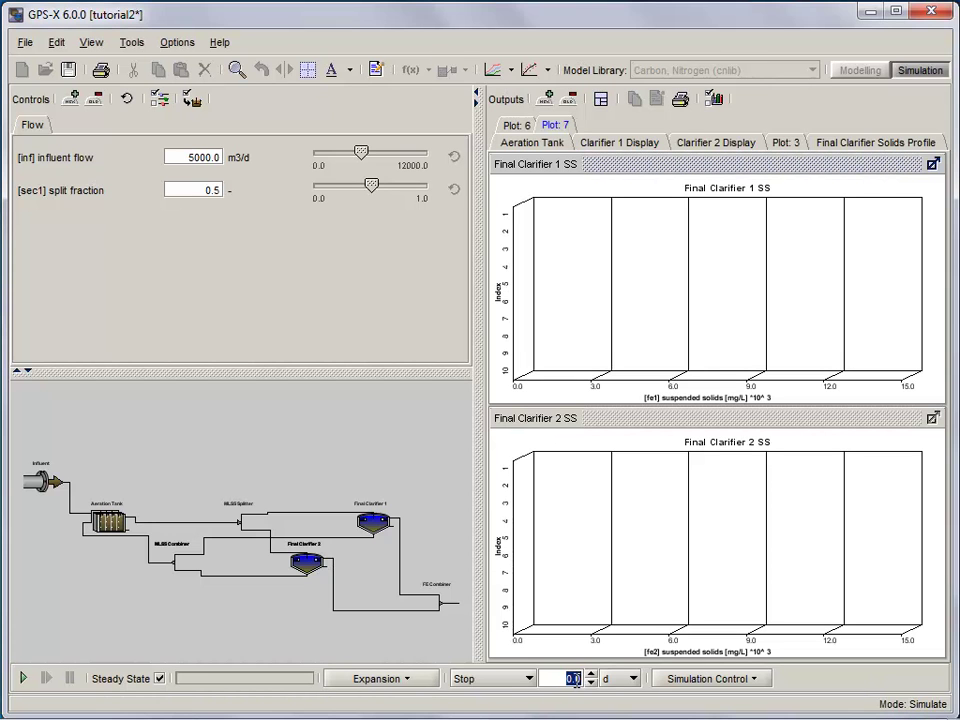
pyautogui.press('BackSpace')
pyautogui.click(529, 679)
pyautogui.click(480, 661)
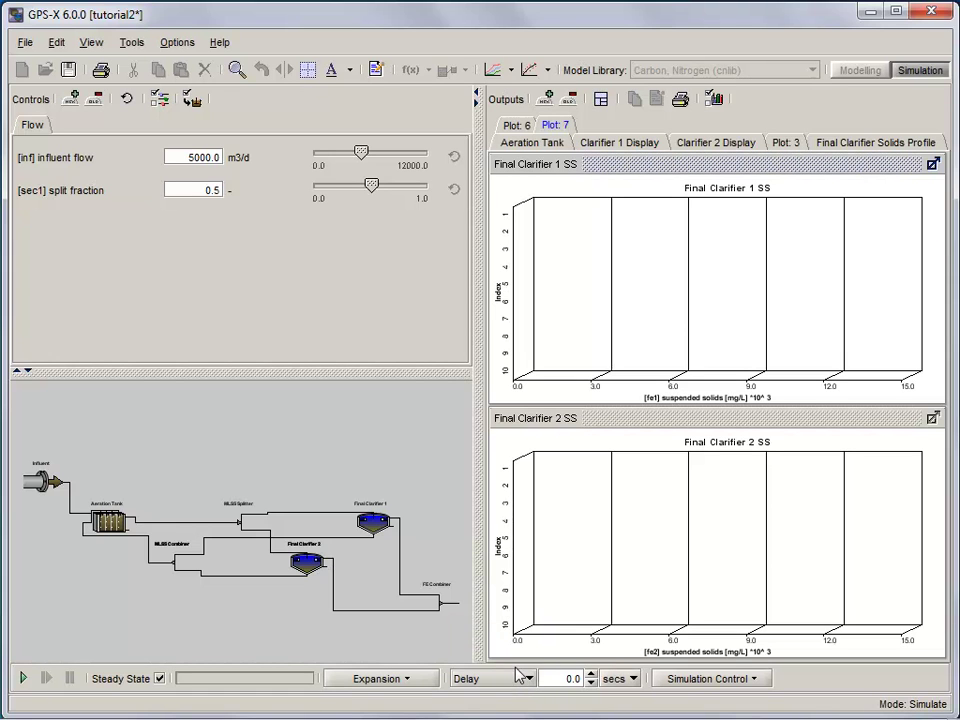
pyautogui.moveTo(567, 679); pyautogui.dragTo(578, 683)
pyautogui.write('0.05')
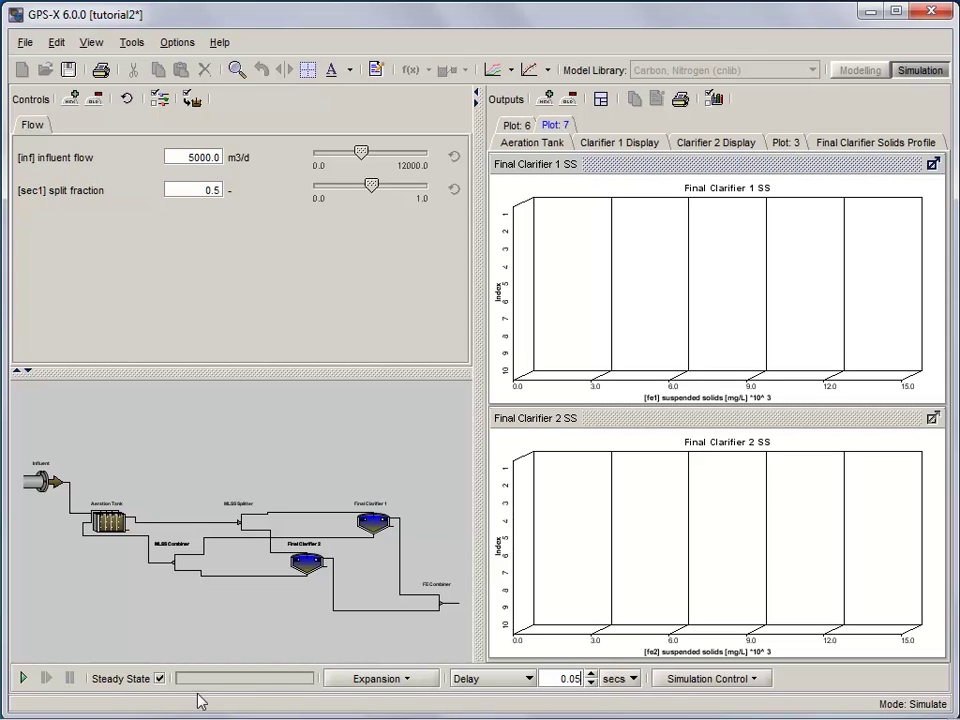
pyautogui.click(23, 679)
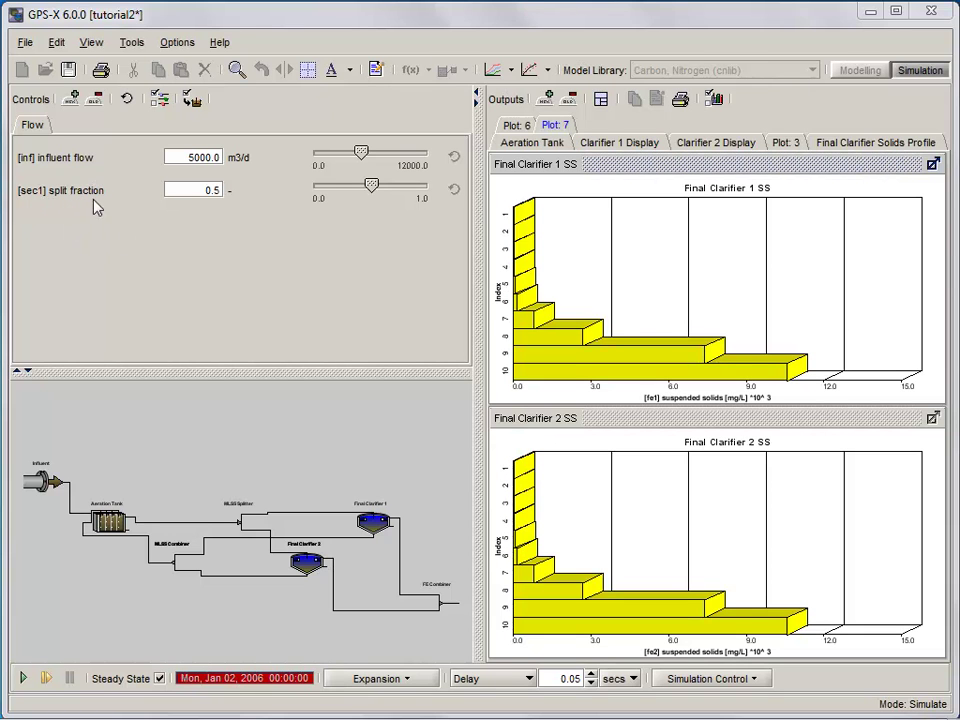
# Set the split fraction to 0.3 and continue the simulation to day 2.
pyautogui.doubleClick(197, 191)
pyautogui.write('0')
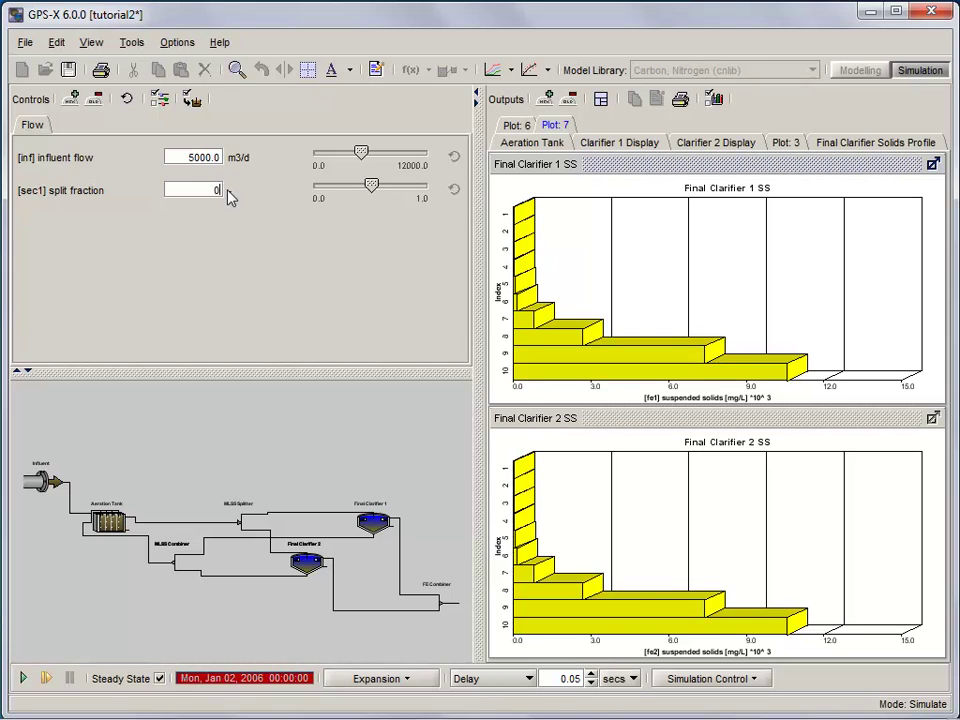
pyautogui.press('Return')
pyautogui.click(520, 684)
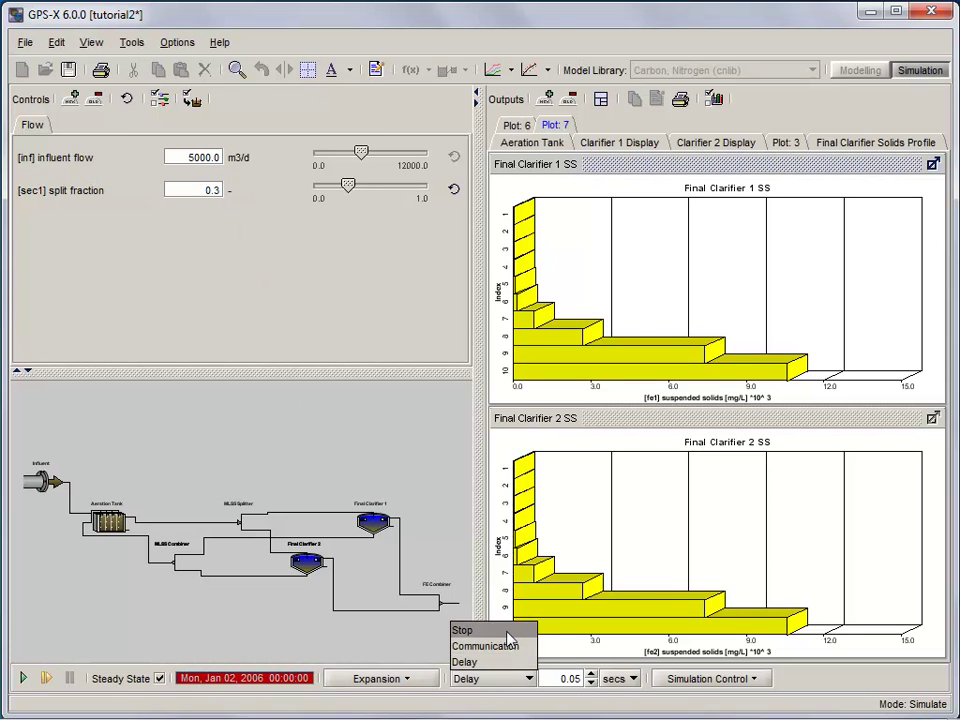
pyautogui.click(506, 630)
pyautogui.doubleClick(570, 679)
pyautogui.write('2')
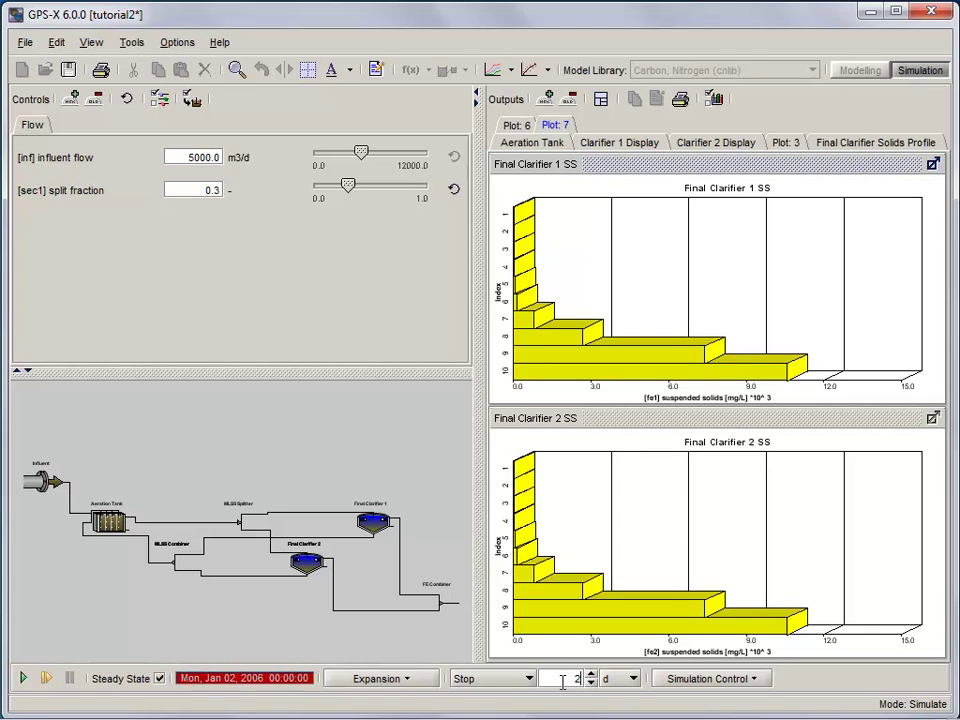
pyautogui.click(47, 679)
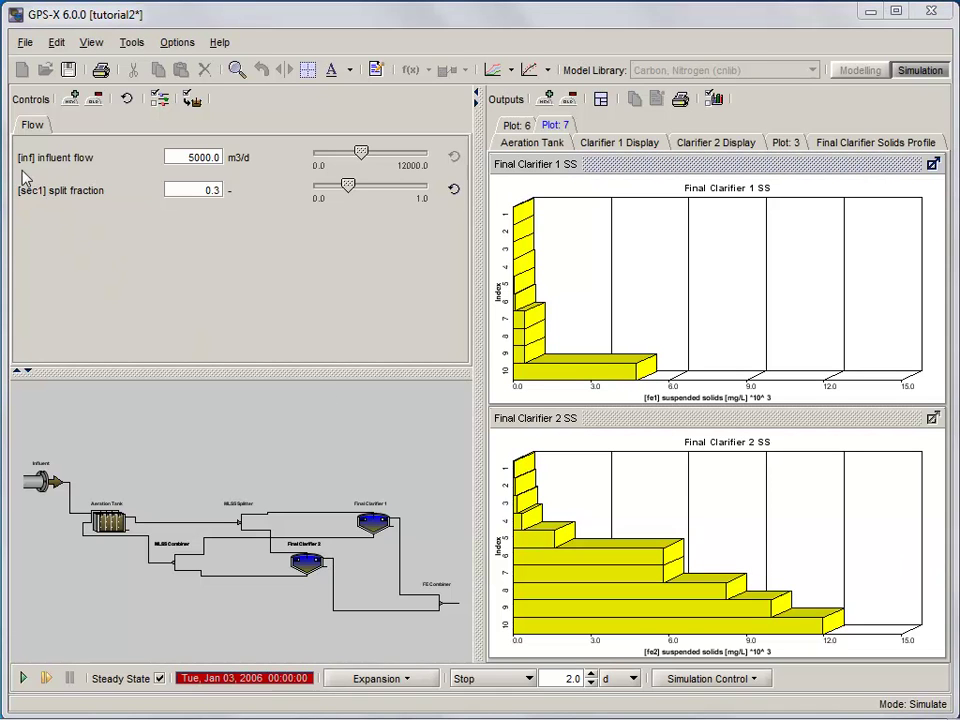
# Raise the influent flow to 8500 m3/d and continue the simulation to day 3.
pyautogui.doubleClick(200, 157)
pyautogui.write('8500')
pyautogui.press('Return')
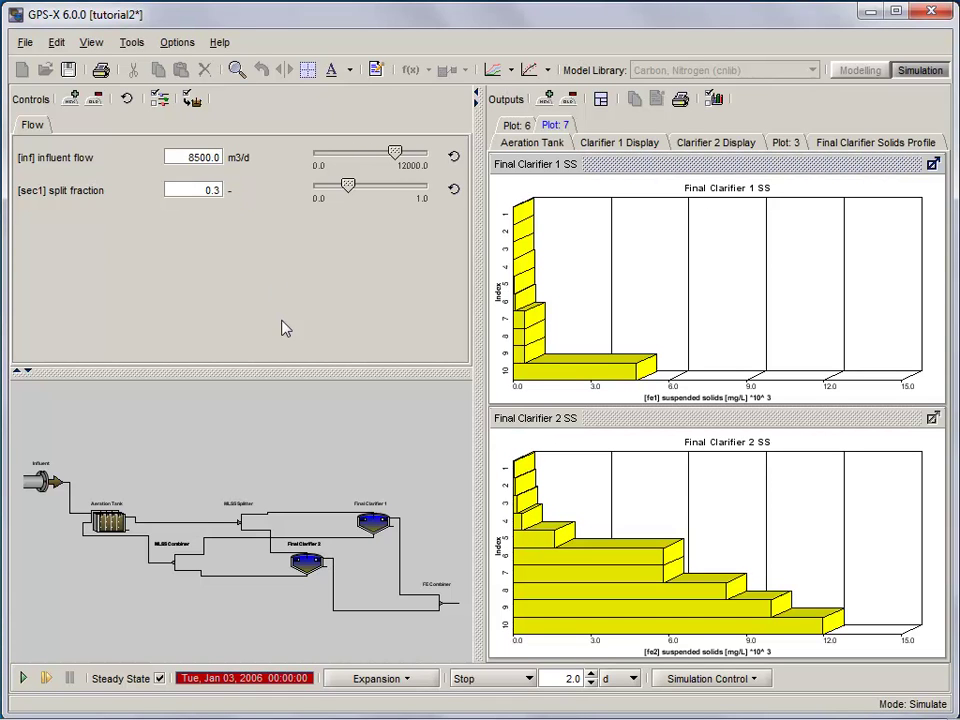
pyautogui.doubleClick(572, 678)
pyautogui.write('3')
pyautogui.press('Return')
pyautogui.click(46, 679)
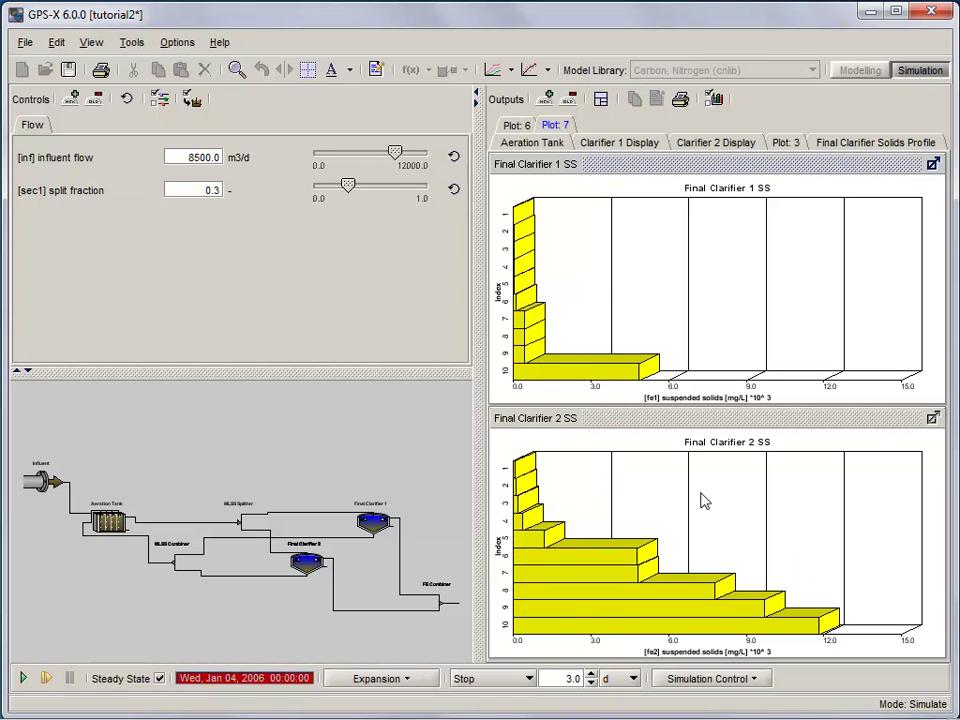
# Check the flow and suspended solids trends on Plot: 6, then return to the Plot: 7 clarifier charts.
pyautogui.click(516, 126)
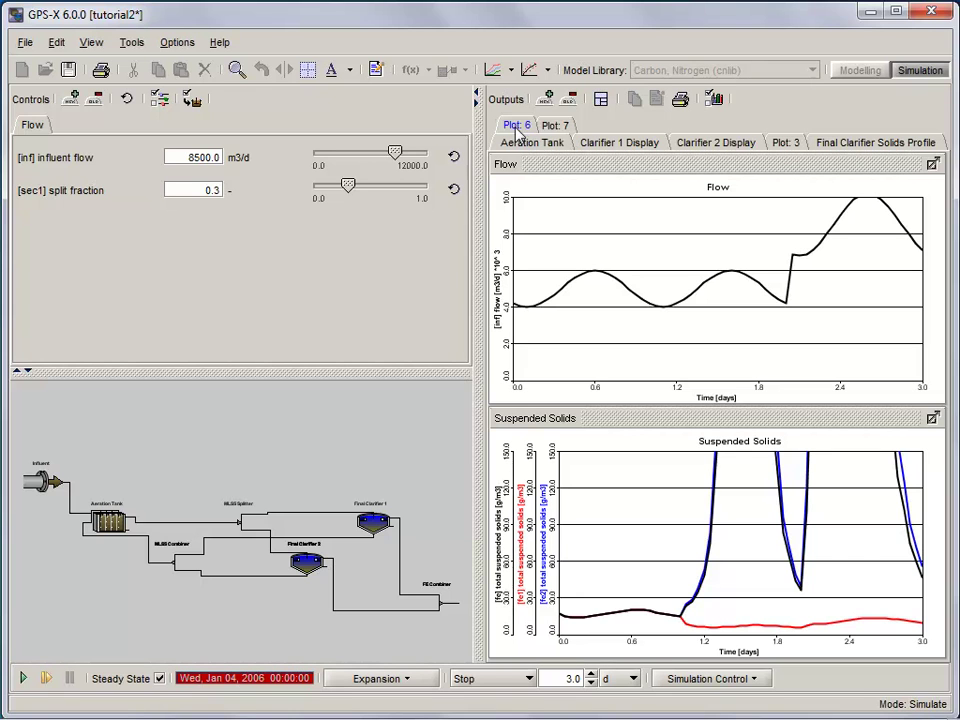
pyautogui.click(554, 125)
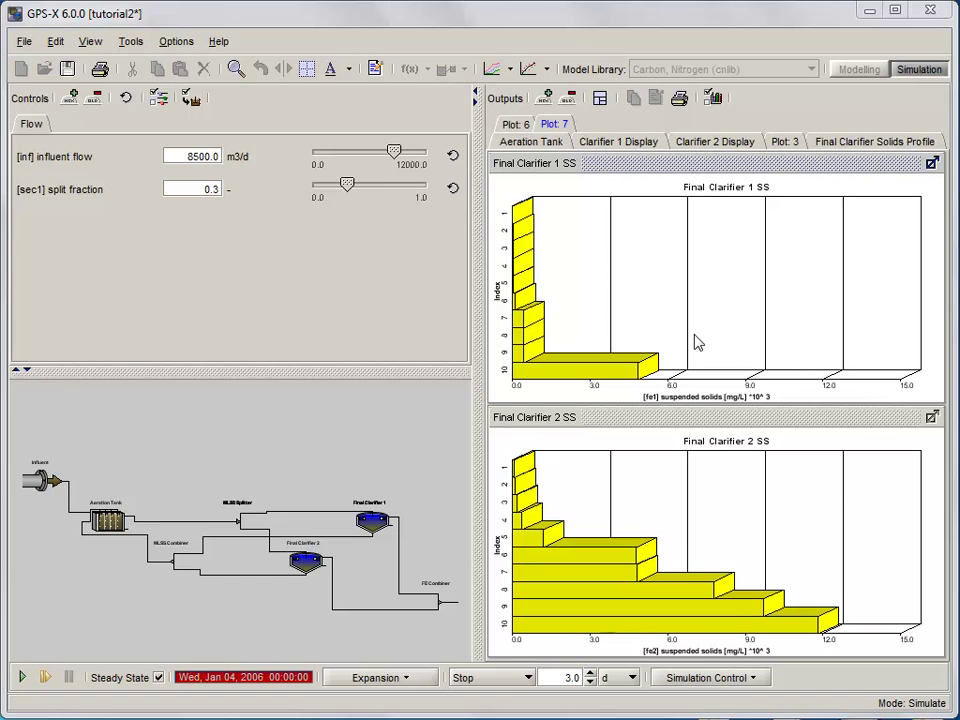
# Generate a Standard Spreadsheet Report and save it as tutorial2_Expansion.xls.
pyautogui.click(378, 72)
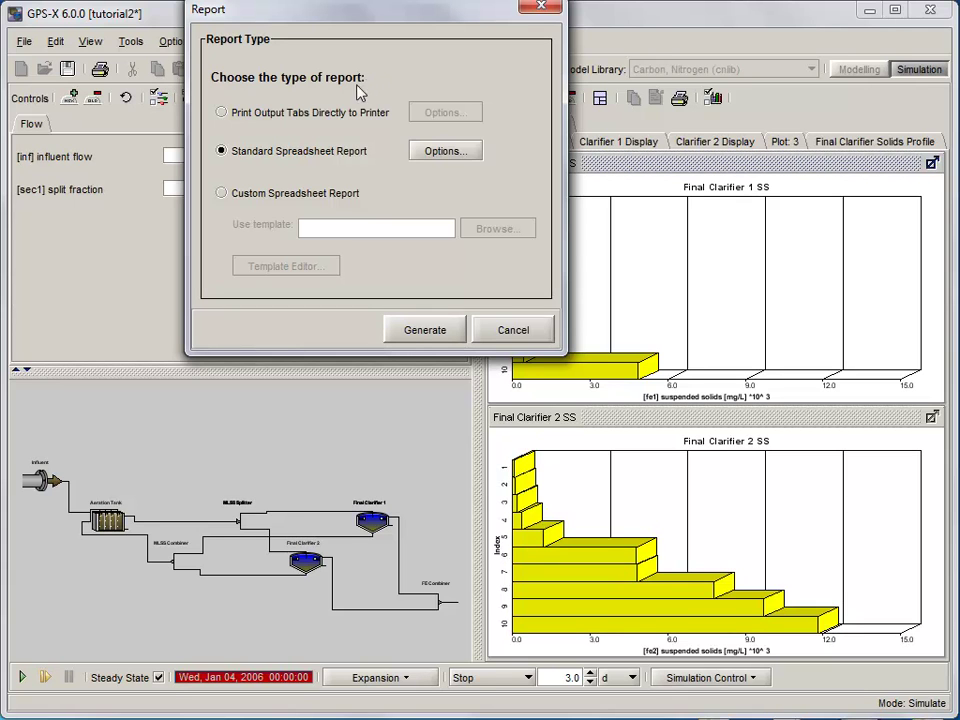
pyautogui.click(222, 151)
pyautogui.click(414, 336)
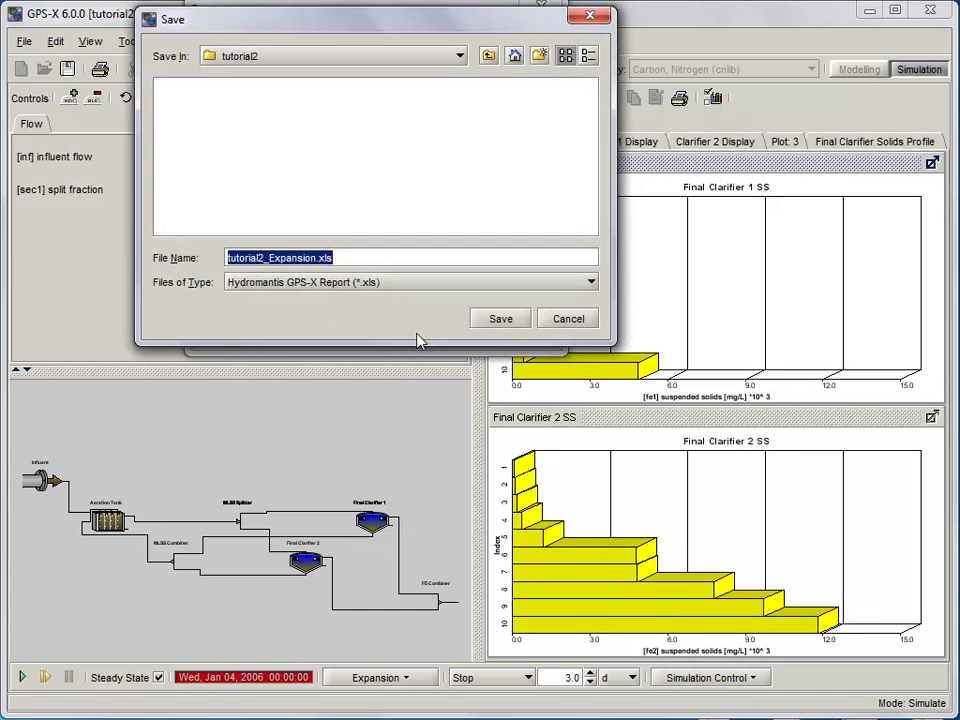
pyautogui.click(501, 319)
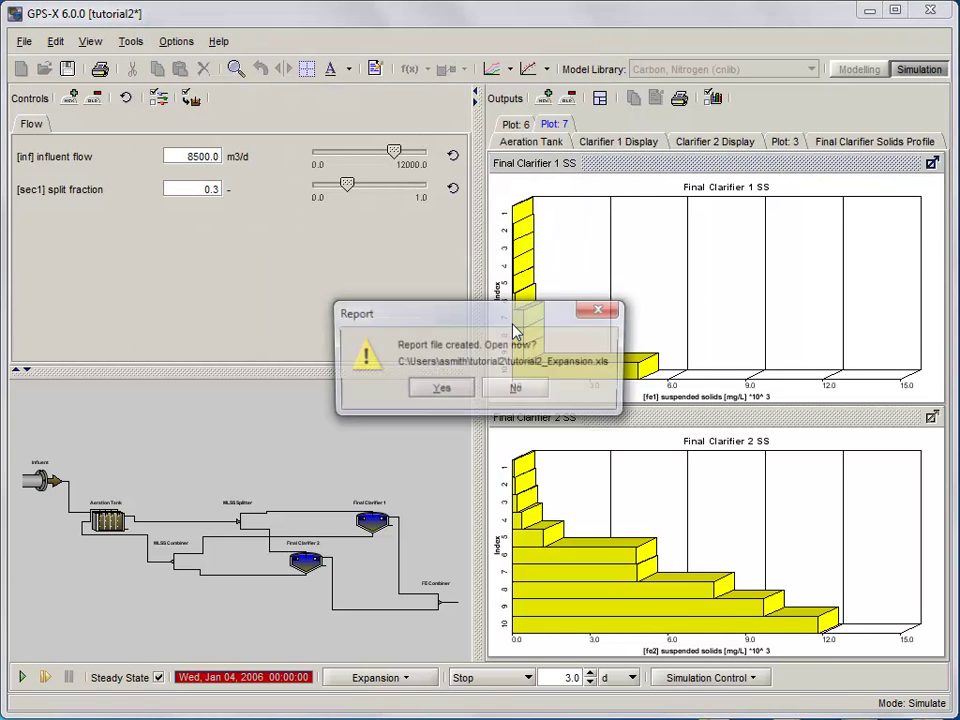
# Open tutorial2_Expansion.xls in Excel and browse the Layout, Flow, Suspended Solids and both clarifier SS sheets.
pyautogui.click(428, 391)
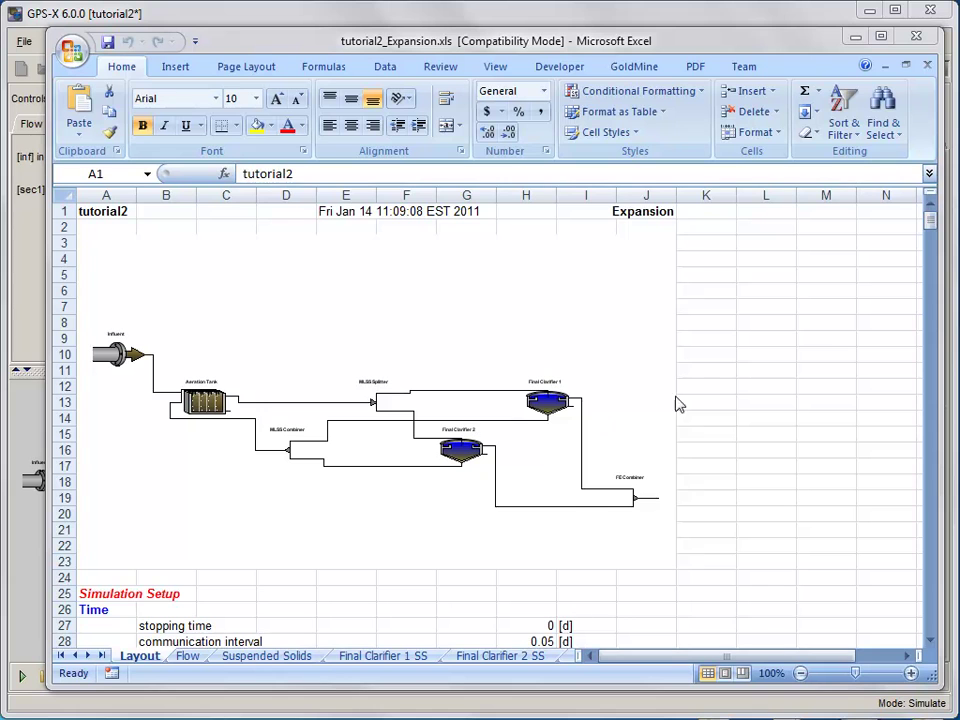
pyautogui.moveTo(930, 228); pyautogui.dragTo(931, 316)
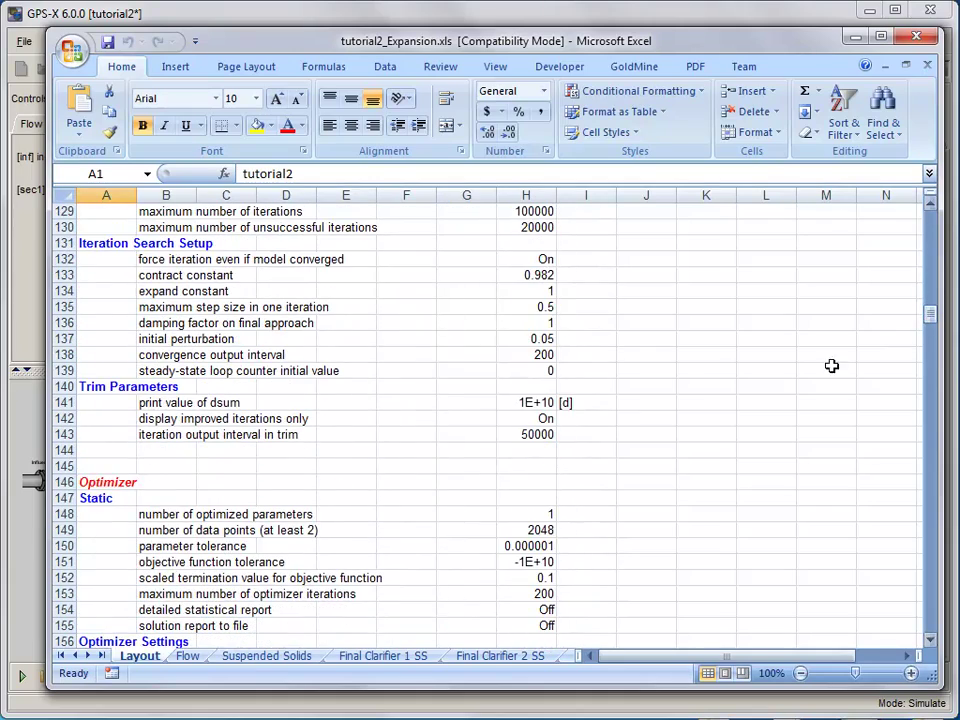
pyautogui.click(192, 657)
pyautogui.click(246, 660)
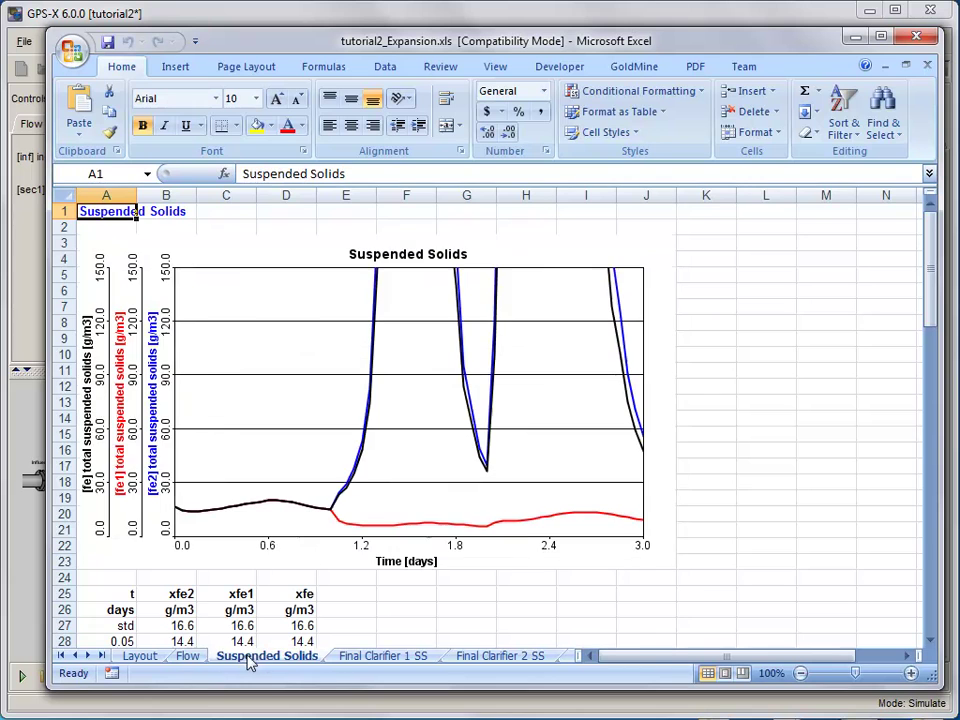
pyautogui.click(362, 658)
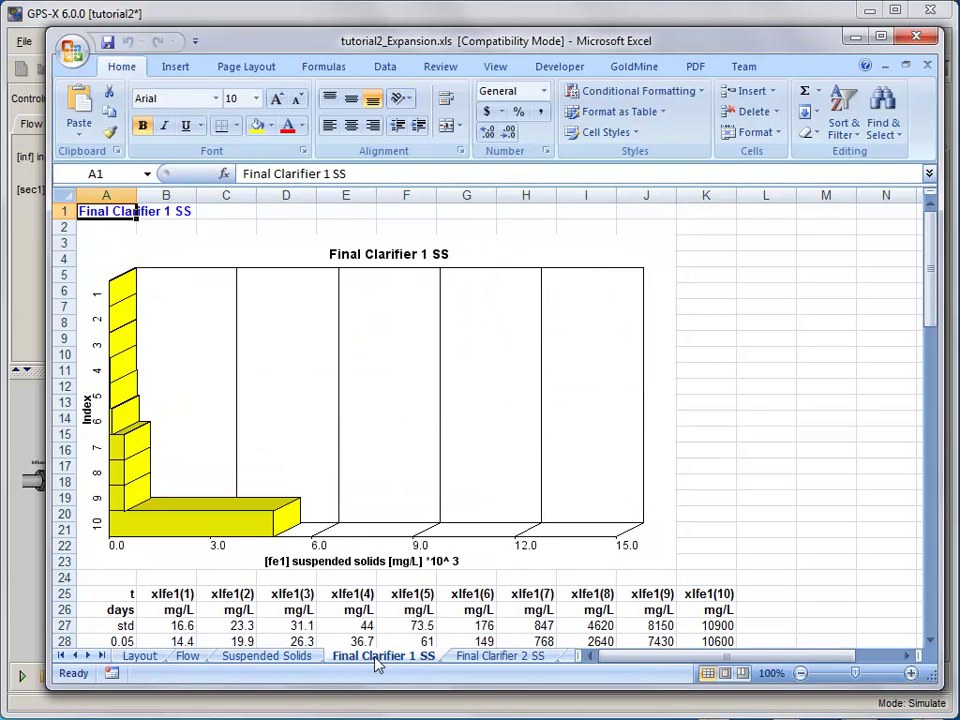
pyautogui.click(484, 658)
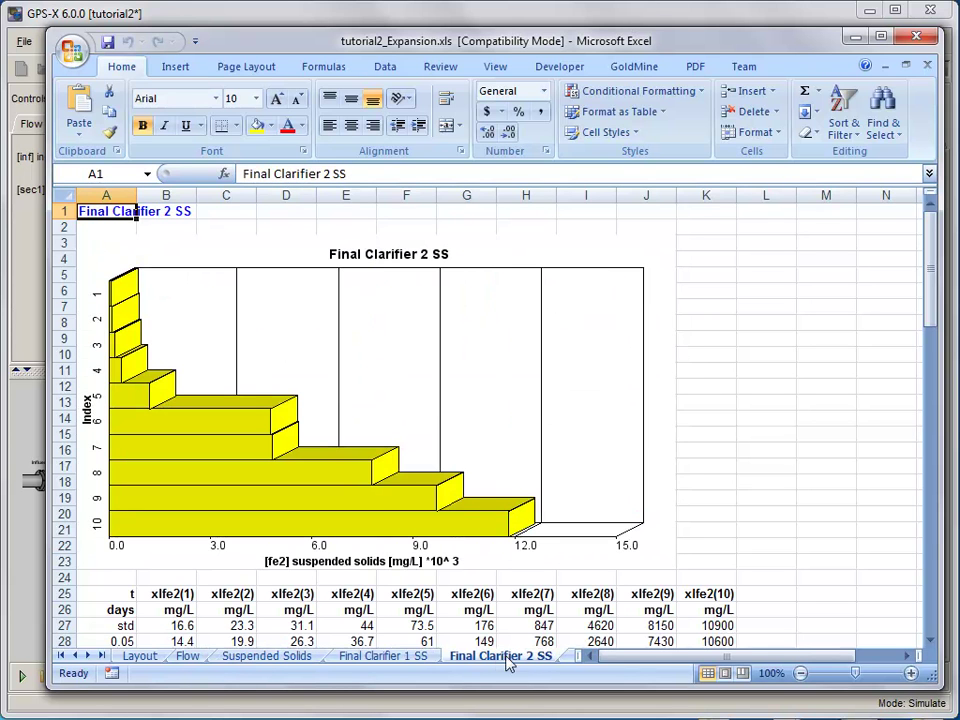
pyautogui.moveTo(936, 316)
pyautogui.mouseDown()
pyautogui.moveTo(938, 462)
pyautogui.moveTo(944, 318)
pyautogui.mouseUp()
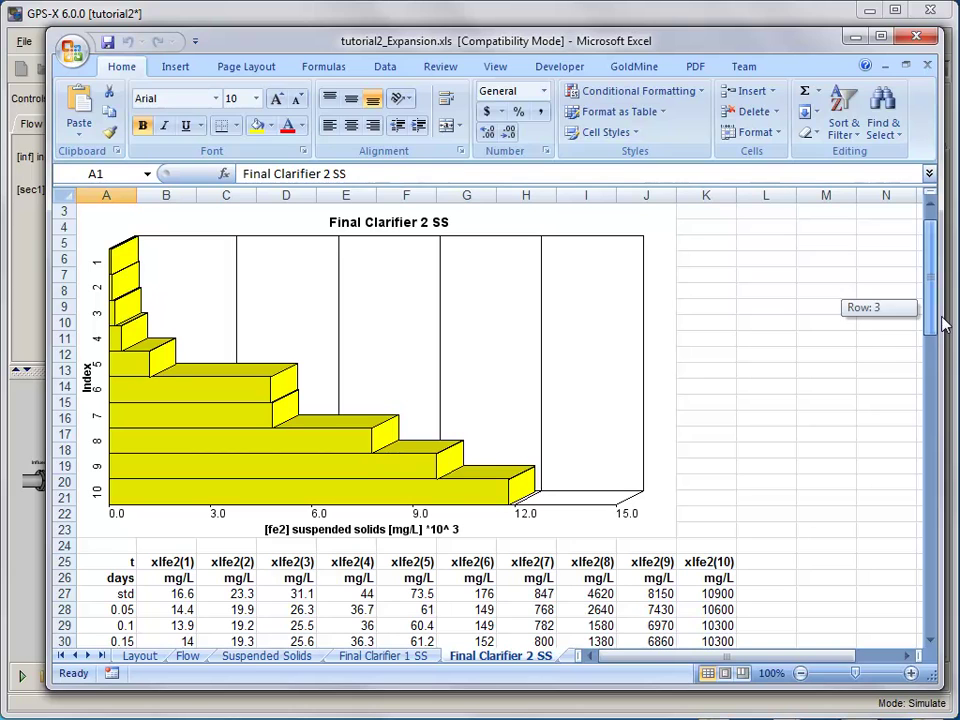